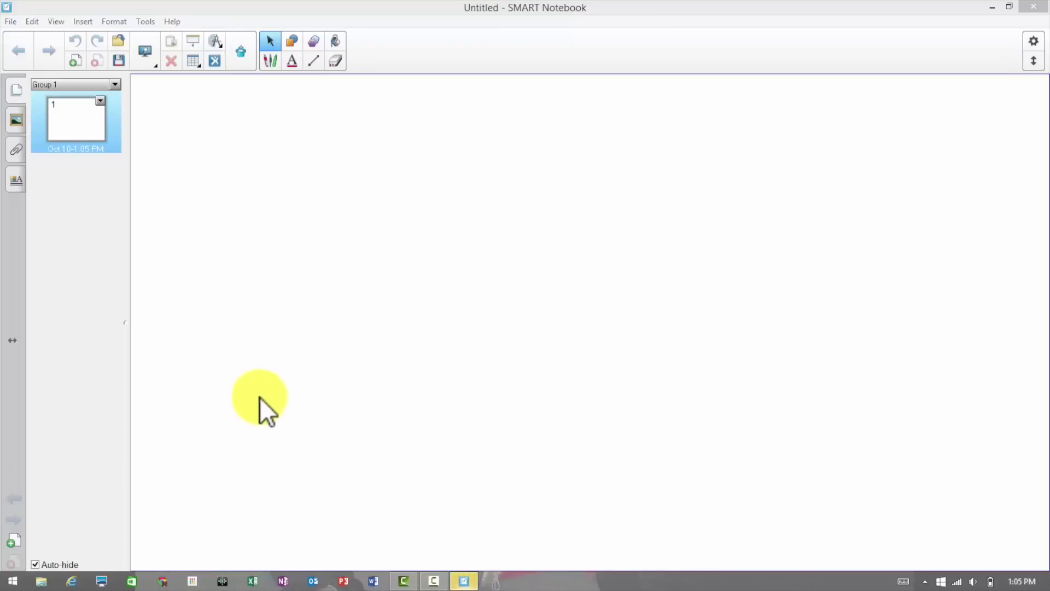
Collapse the page sorter and examine the page view and zoom options.
click(310, 388)
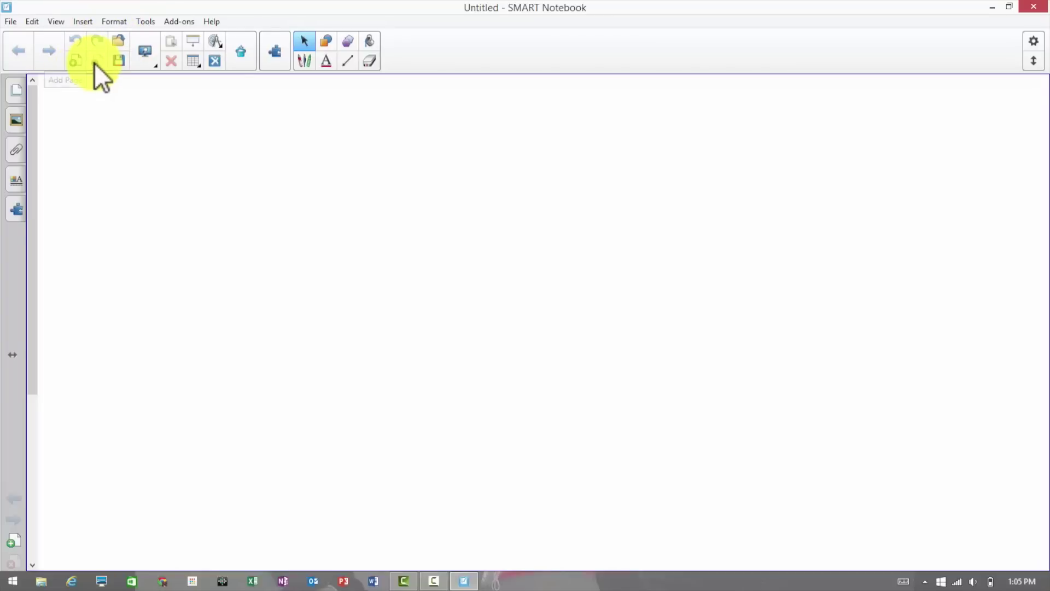
click(53, 22)
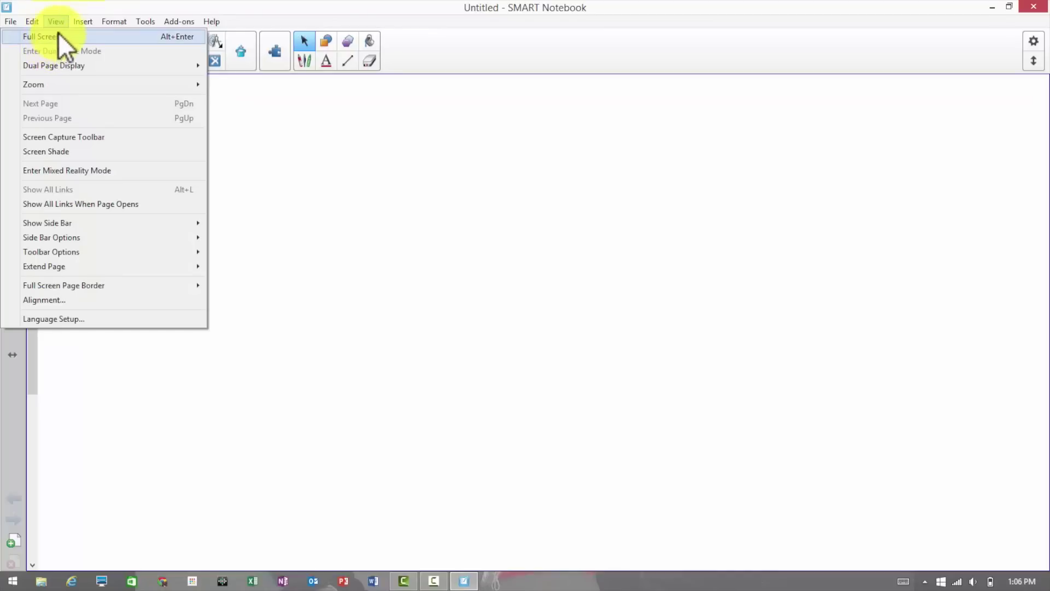
click(55, 21)
click(152, 64)
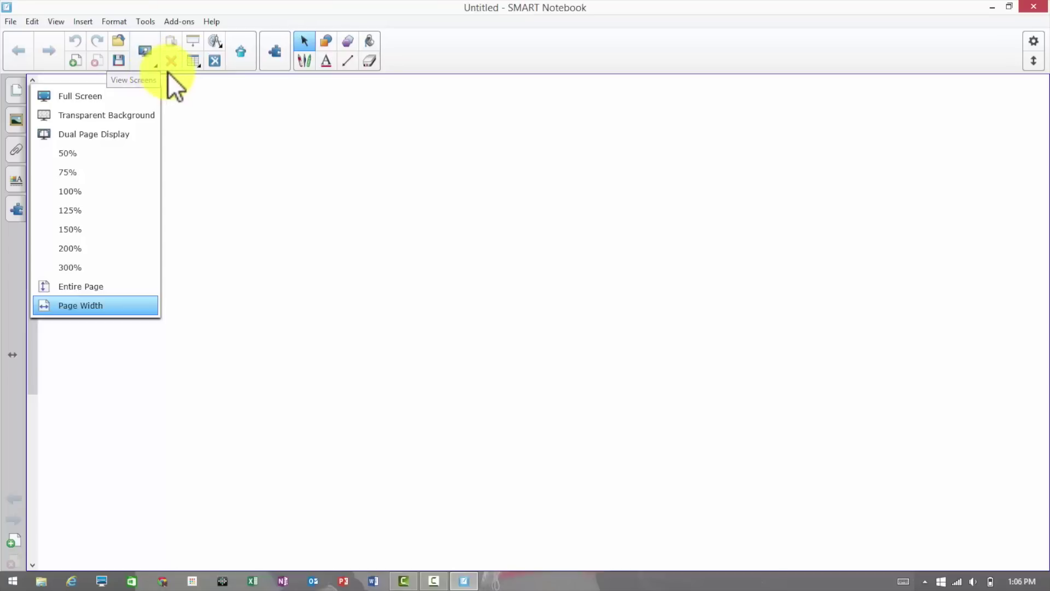
click(172, 87)
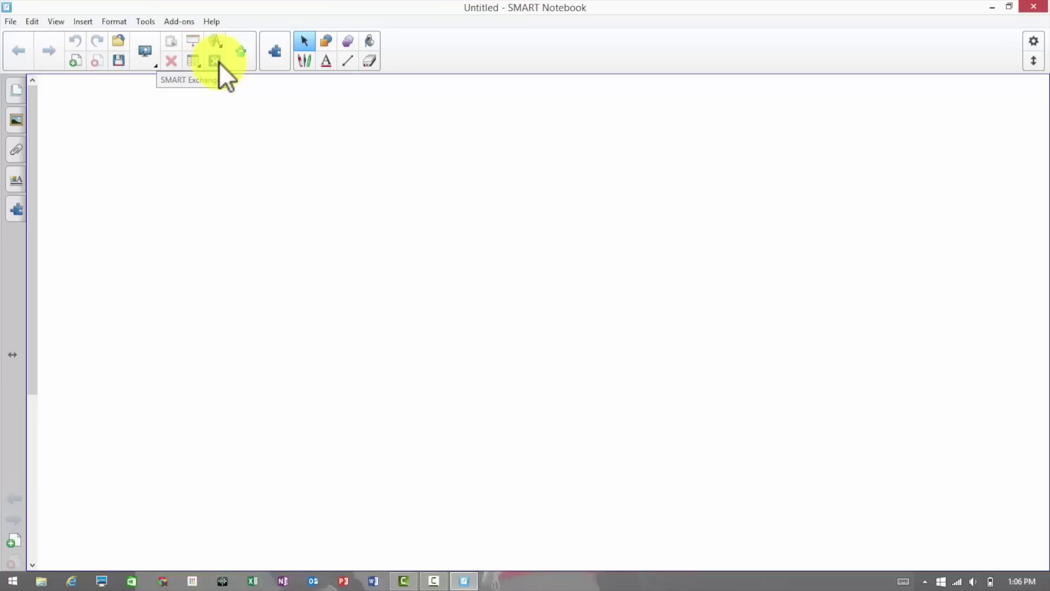
Open the Lesson Activity Builder and close it.
click(248, 54)
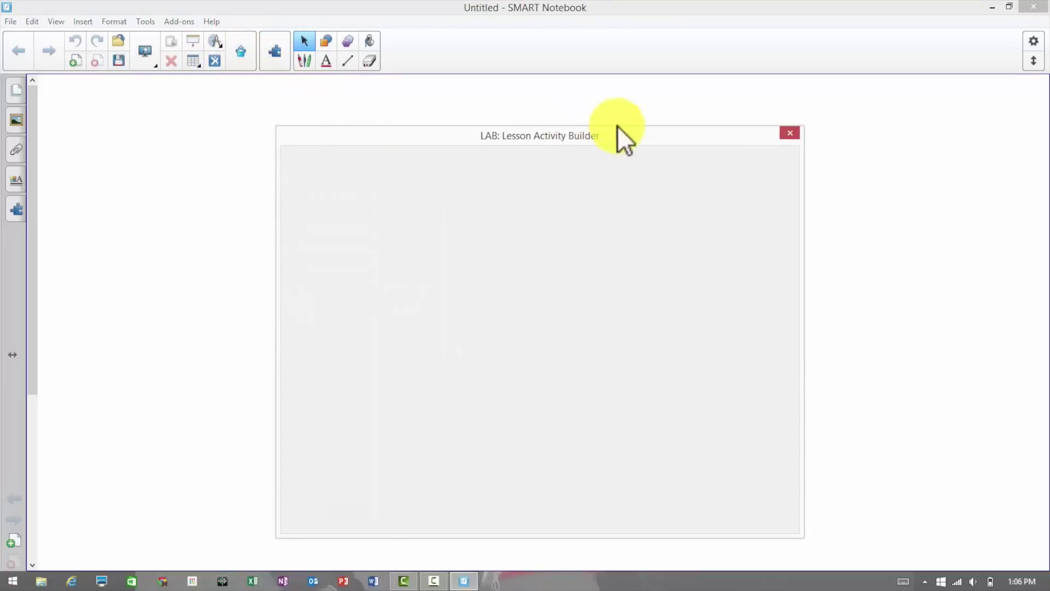
click(788, 130)
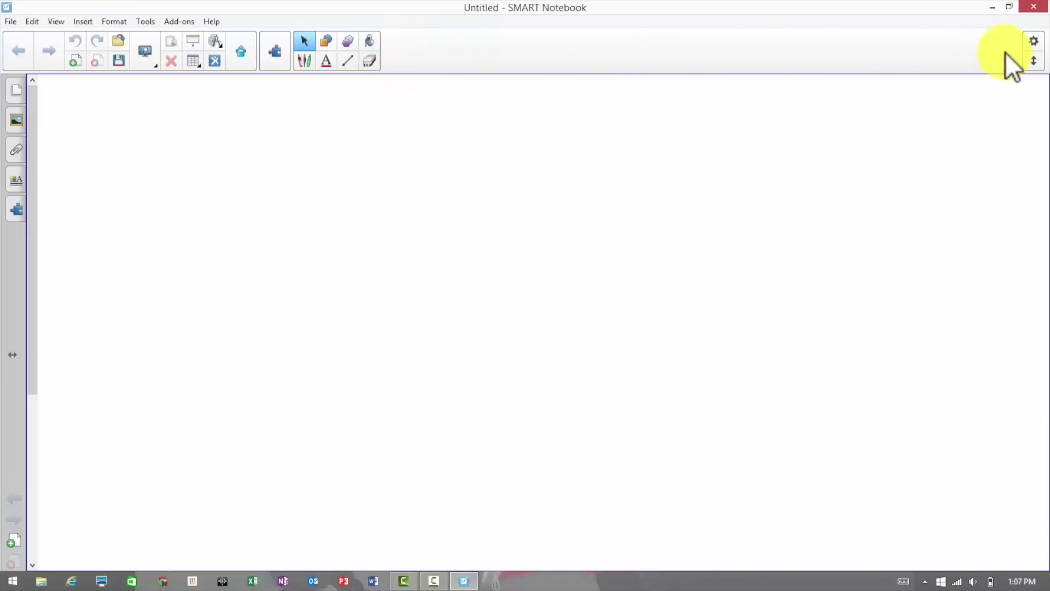
Move the toolbar below the page, then return it to its place above the page.
click(1034, 60)
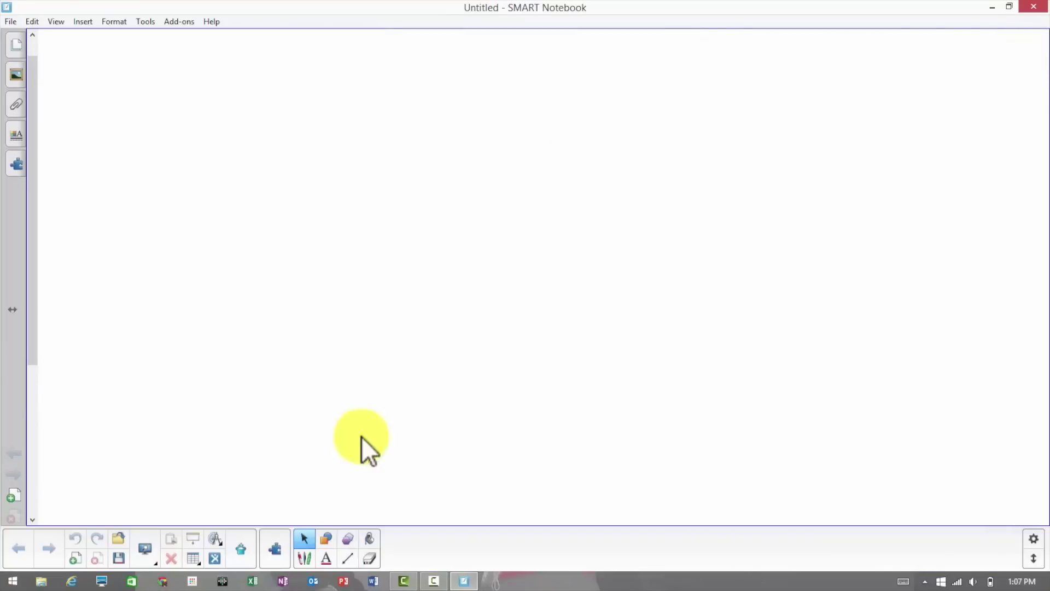
click(304, 537)
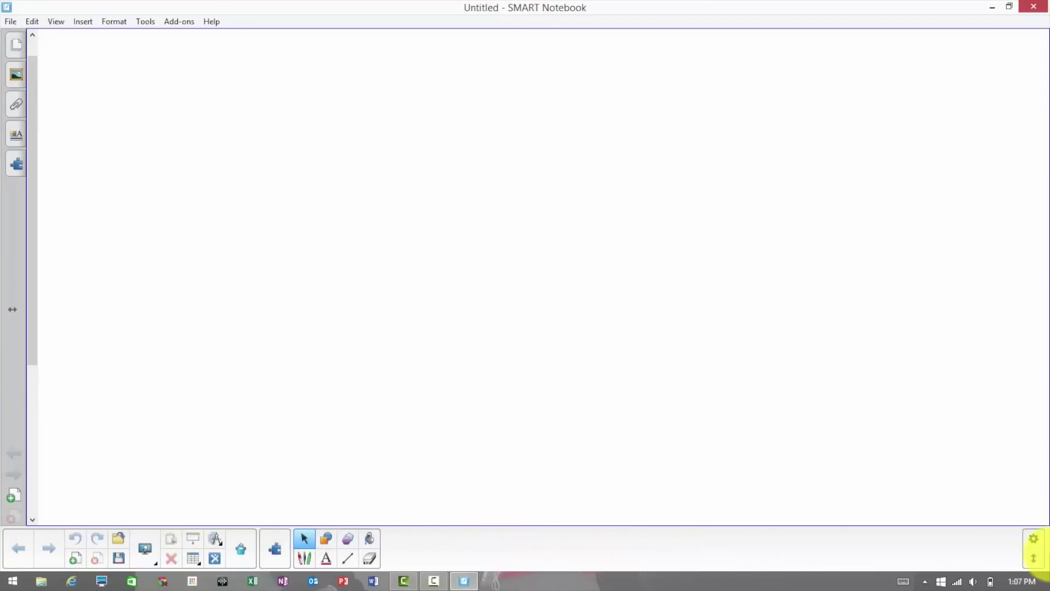
click(1035, 560)
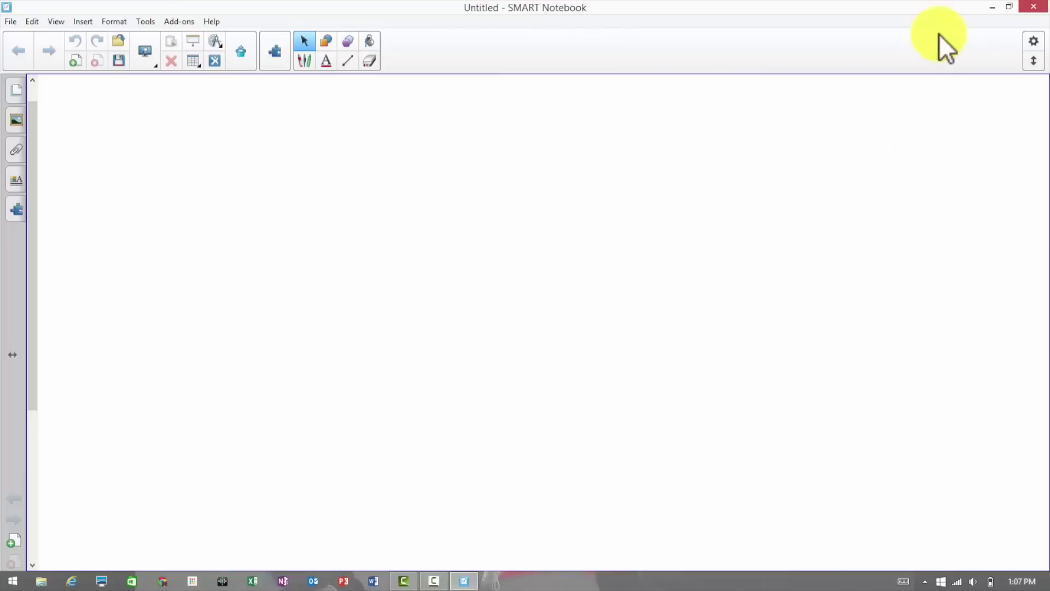
Examine the actions, add-ons and tools available for customizing the toolbar, and close the customization dialog.
click(1034, 41)
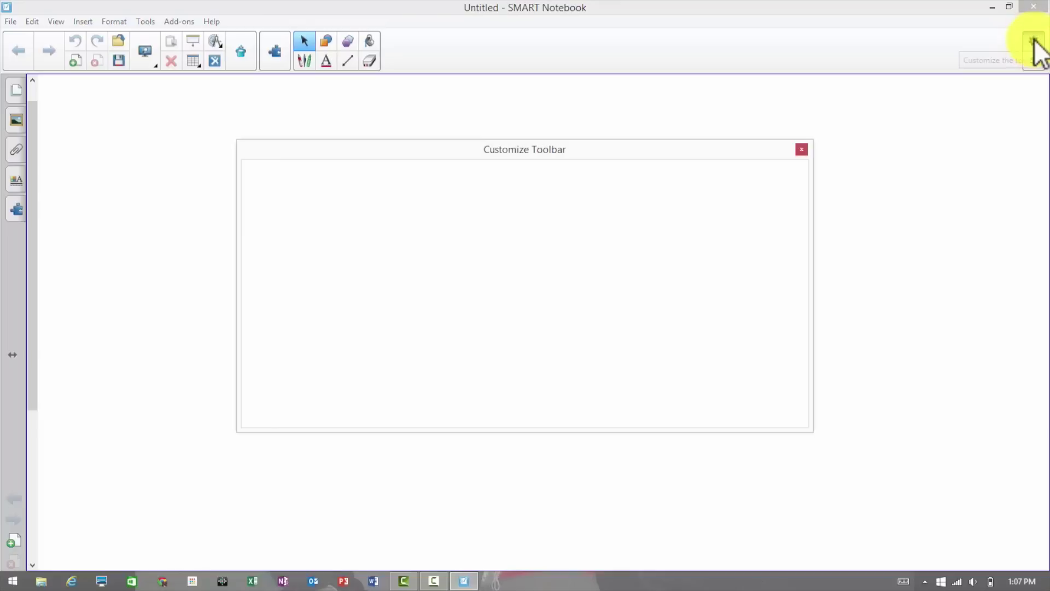
mouse_move(793, 207)
mouse_down()
mouse_move(784, 282)
mouse_move(789, 203)
mouse_up()
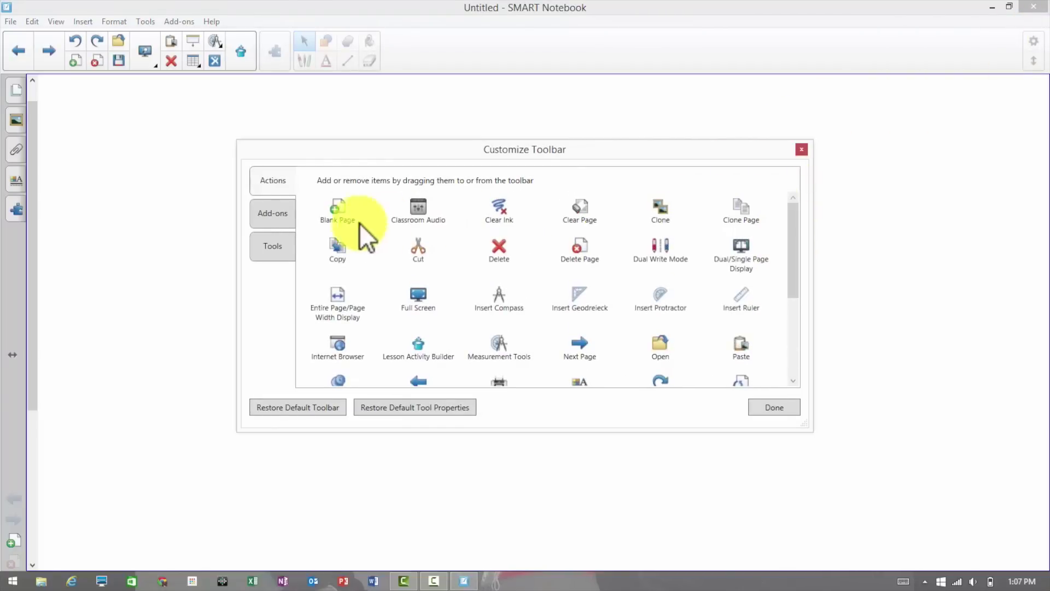
click(272, 219)
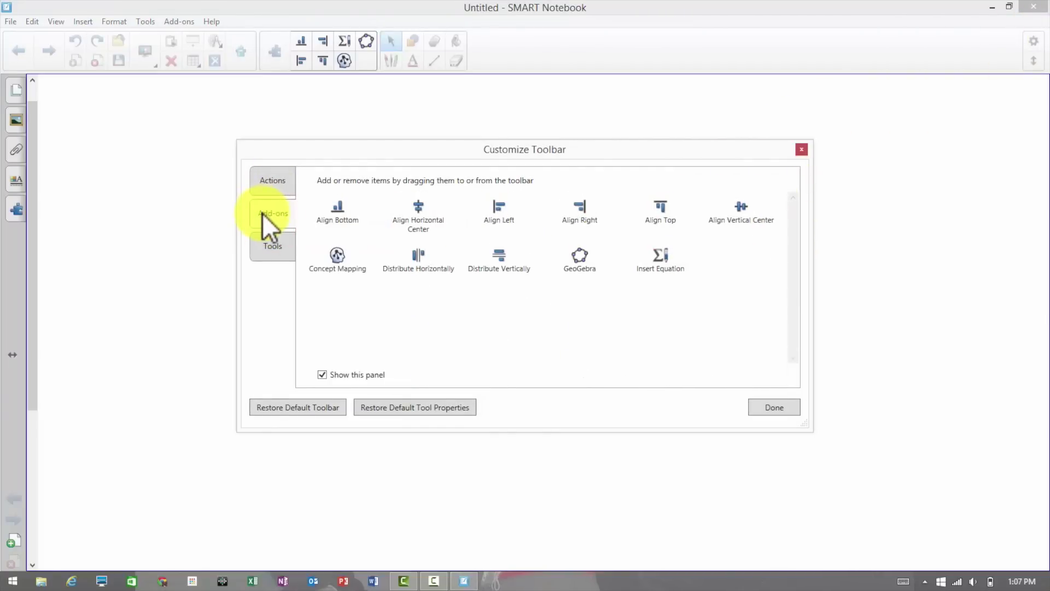
click(273, 244)
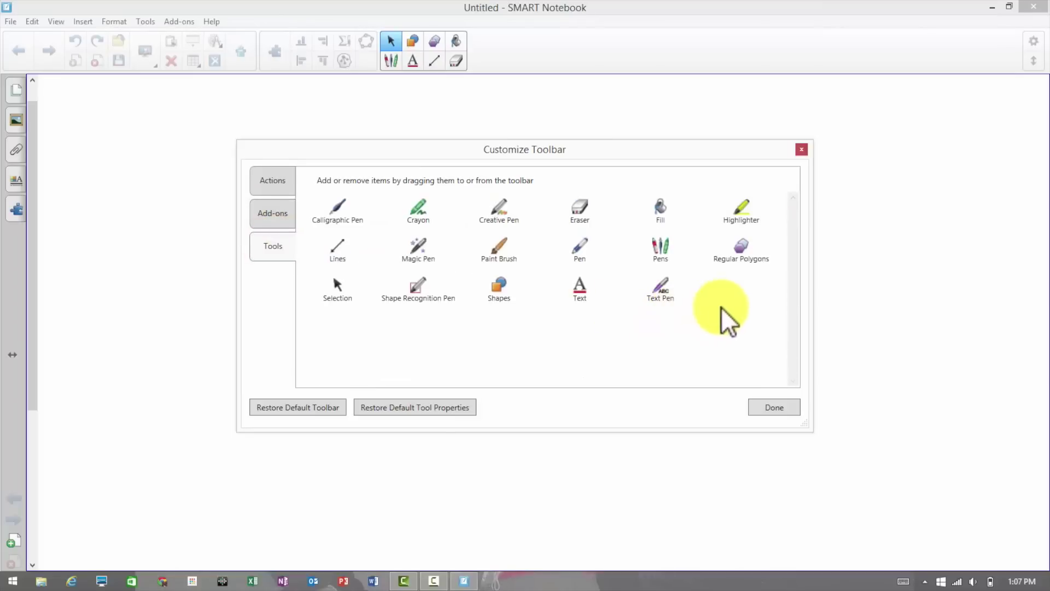
click(270, 179)
click(759, 408)
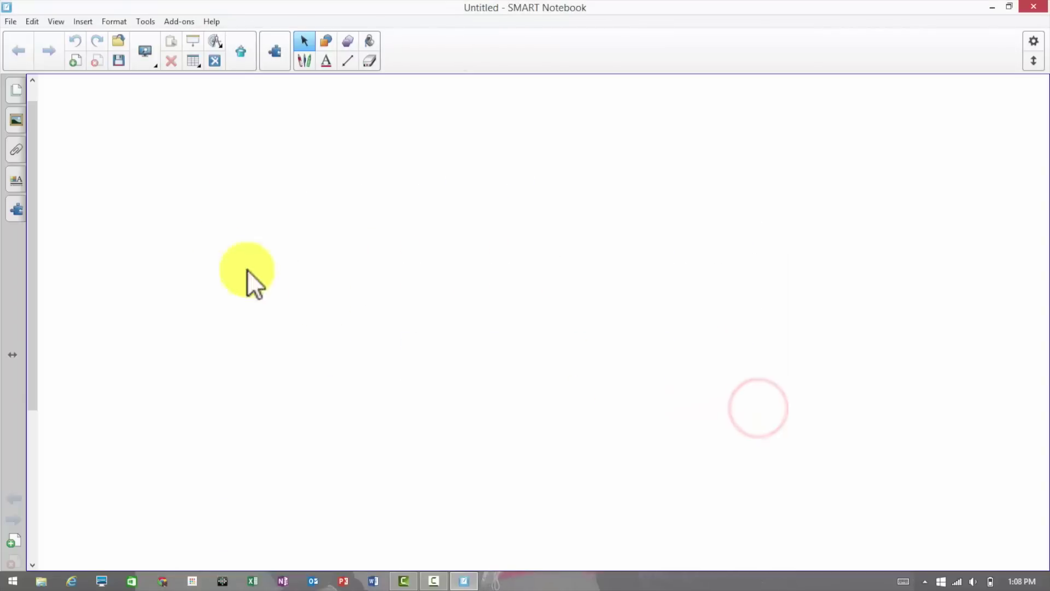
Examine the commands offered in each menu from File through Help.
click(12, 21)
click(29, 18)
mouse_move(52, 23)
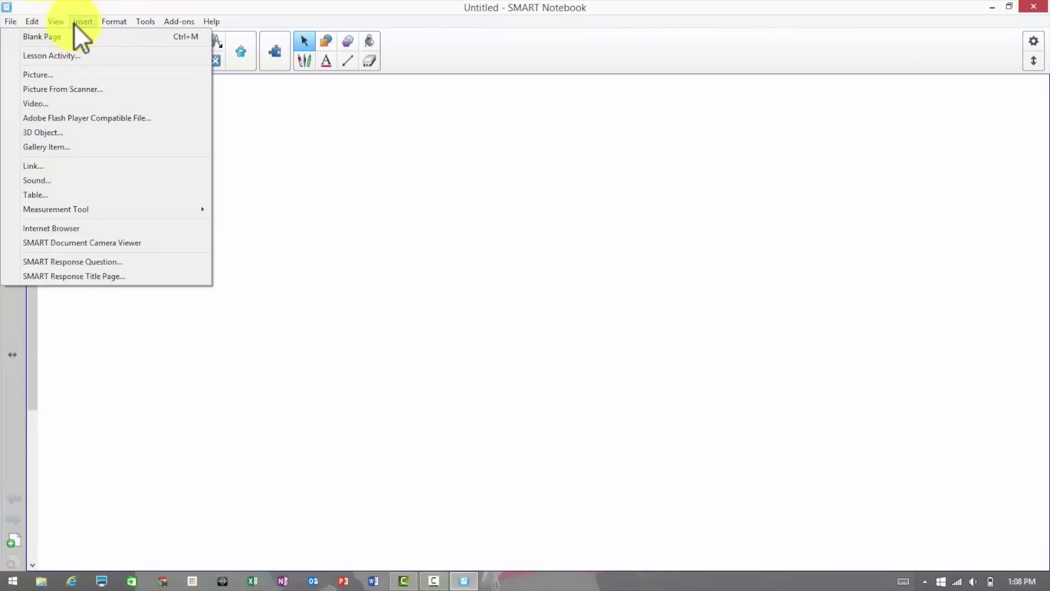
click(113, 22)
click(139, 20)
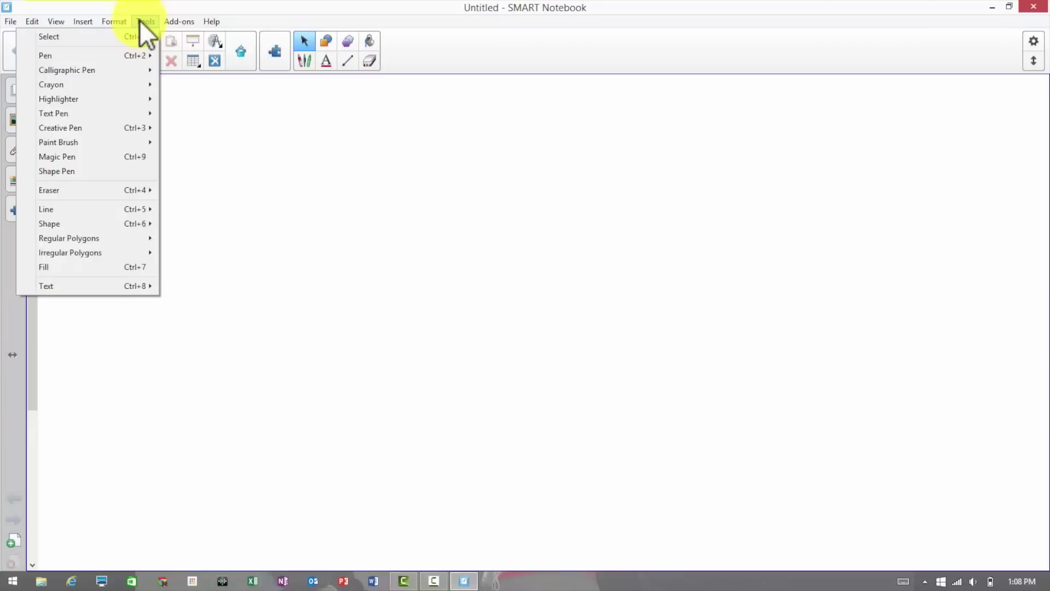
click(173, 20)
click(210, 23)
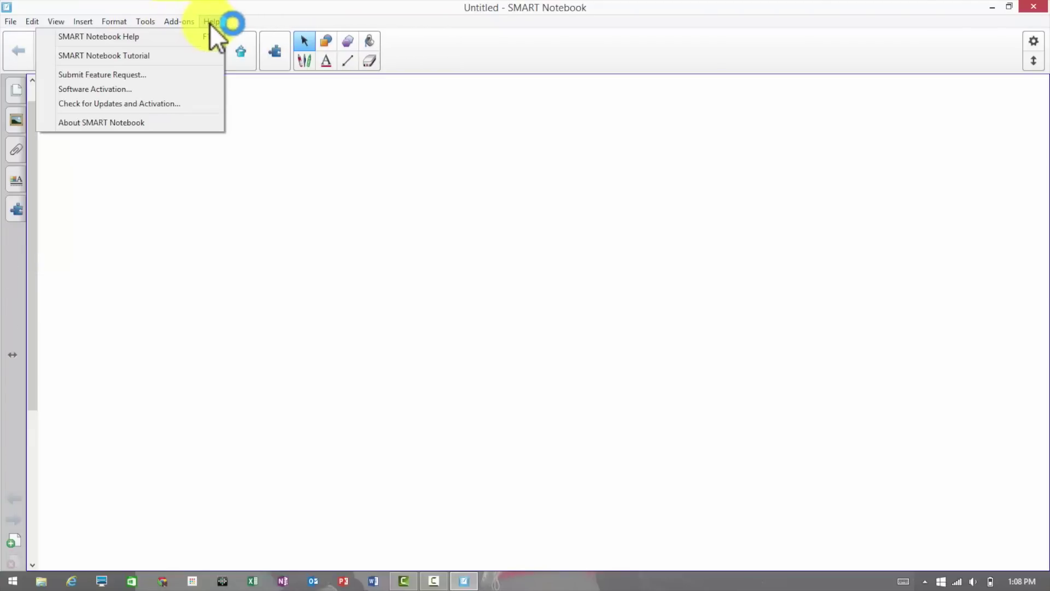
click(210, 23)
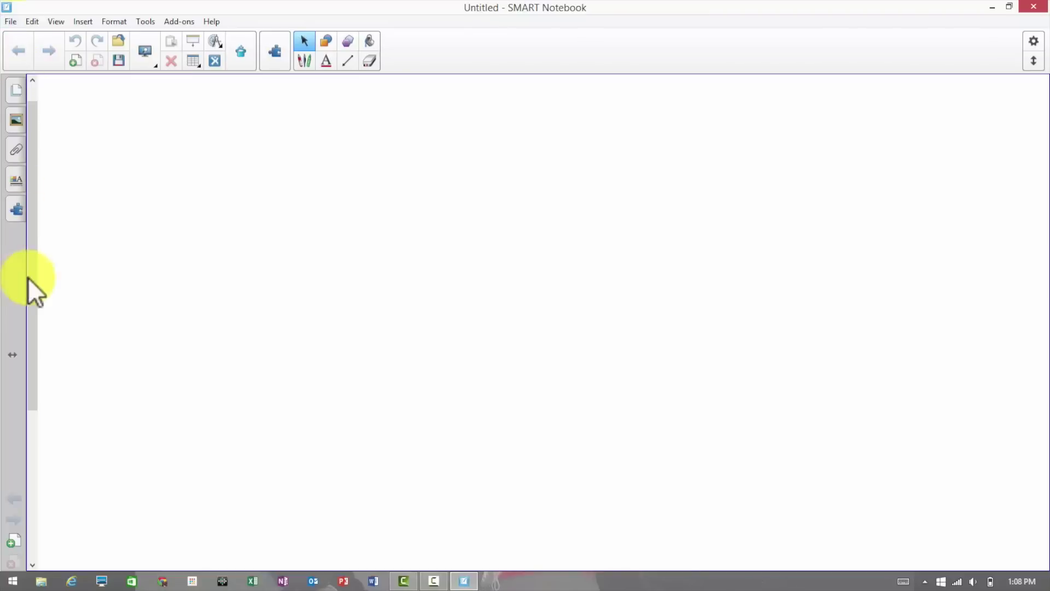
Move the side bar to the opposite side of the page and back again.
click(12, 354)
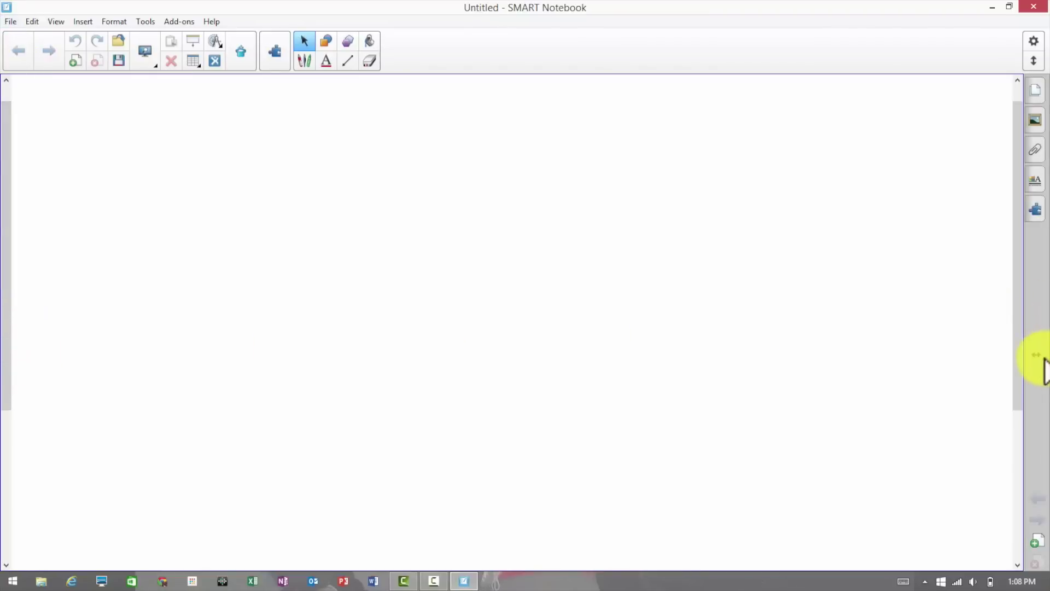
click(1042, 359)
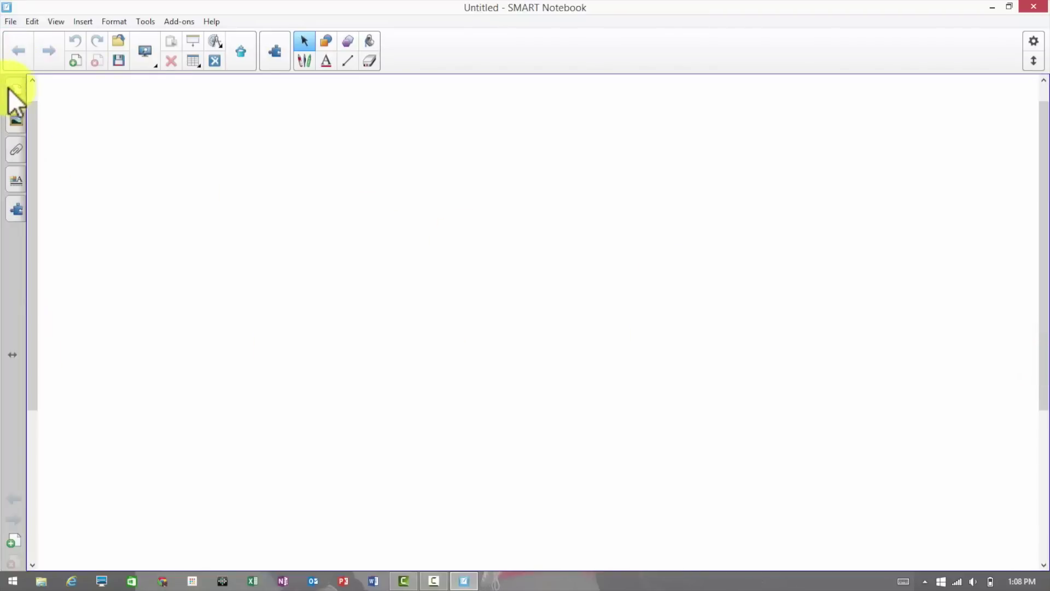
Expand the page sorter, switch its auto-hide off and on again, and let it collapse.
click(12, 89)
click(64, 562)
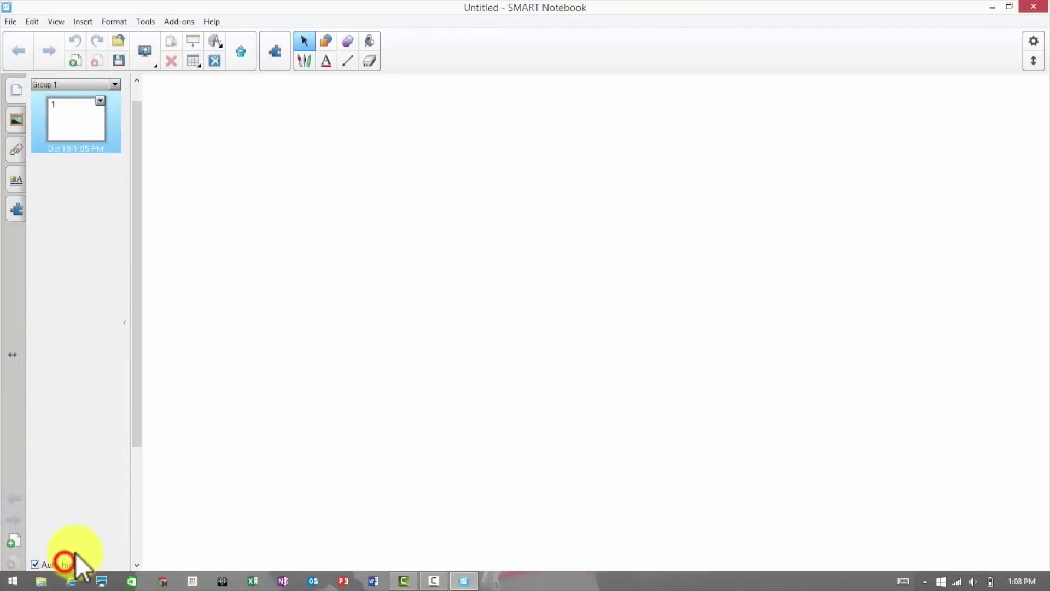
drag(139, 369, 140, 391)
click(229, 365)
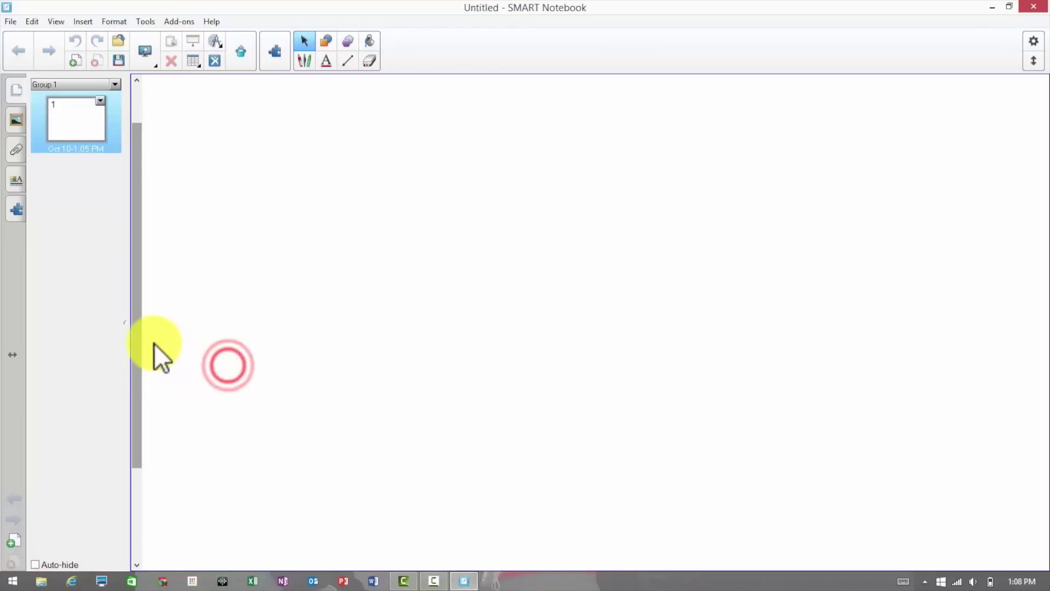
drag(136, 336, 123, 191)
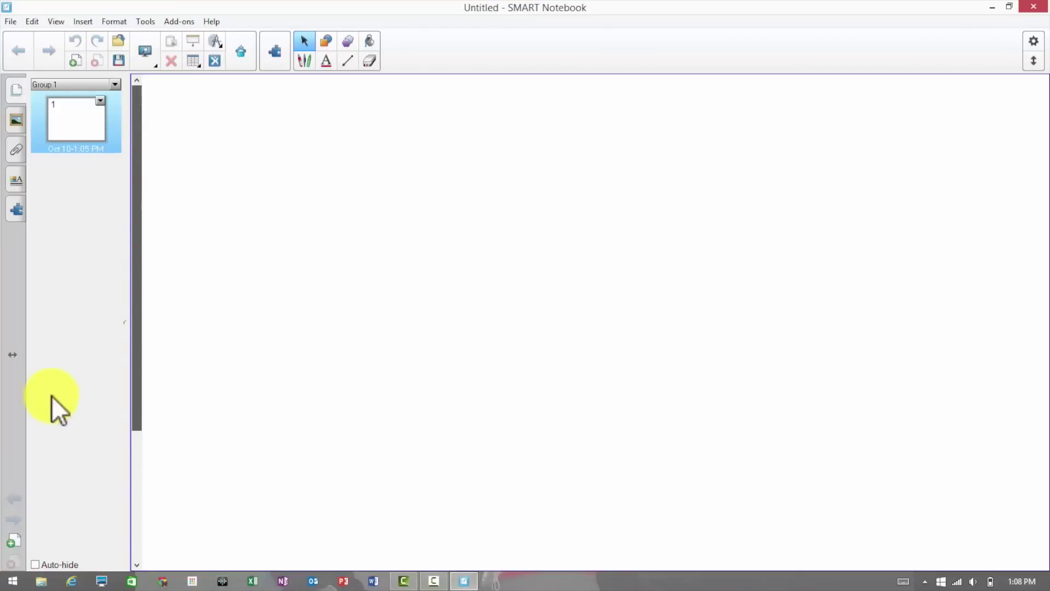
click(36, 565)
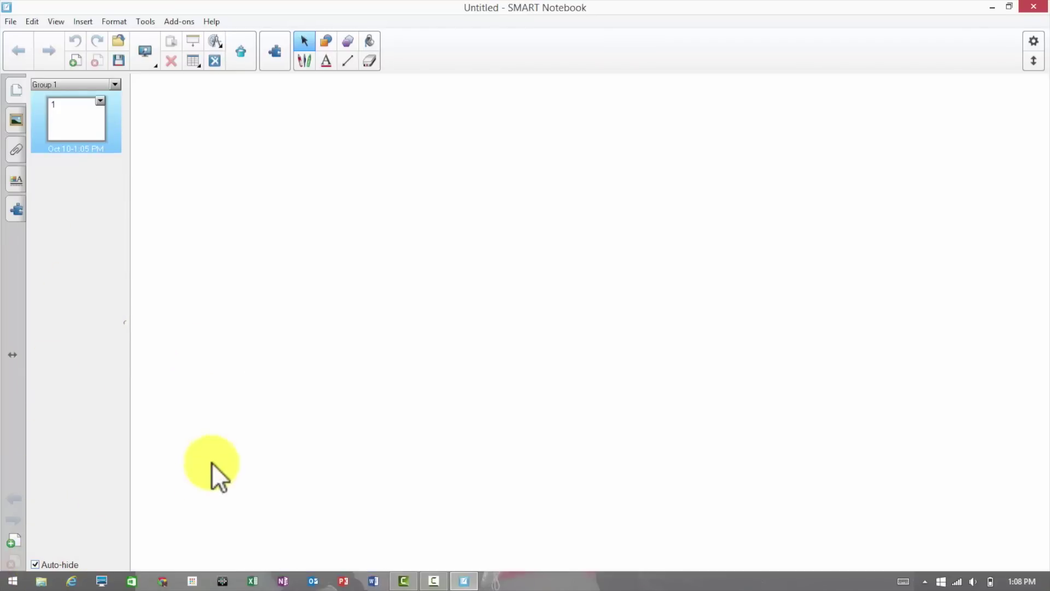
drag(185, 372, 295, 434)
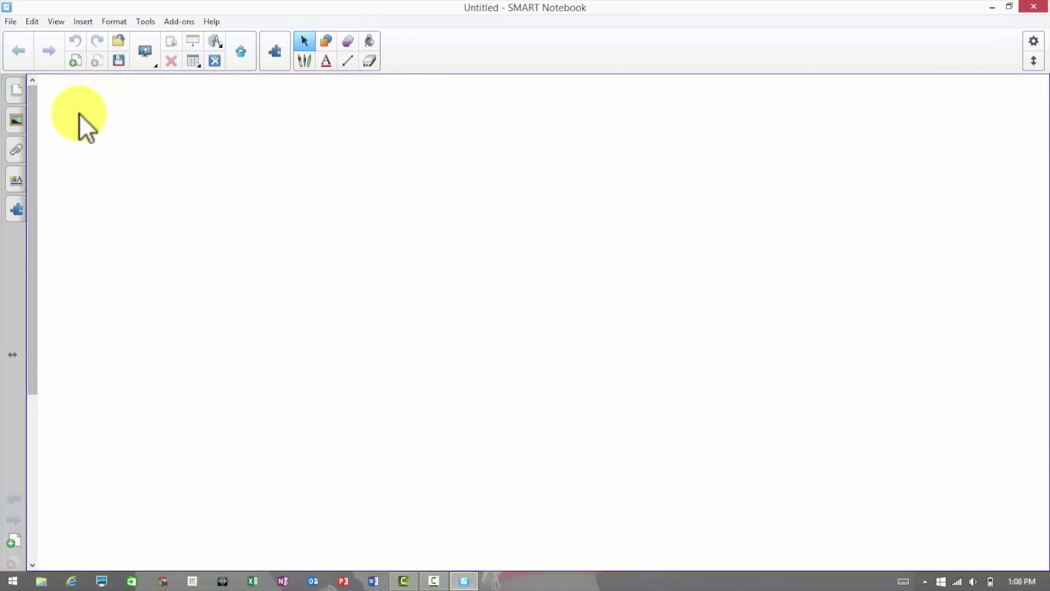
drag(71, 84, 817, 297)
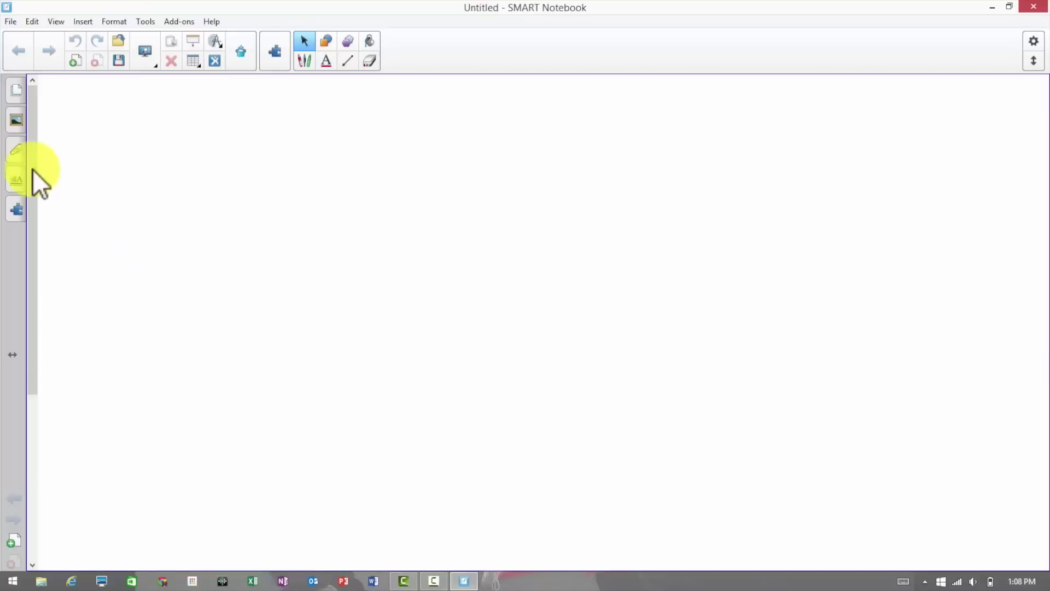
View the page sorter, the gallery and the list of attached files in turn.
click(14, 90)
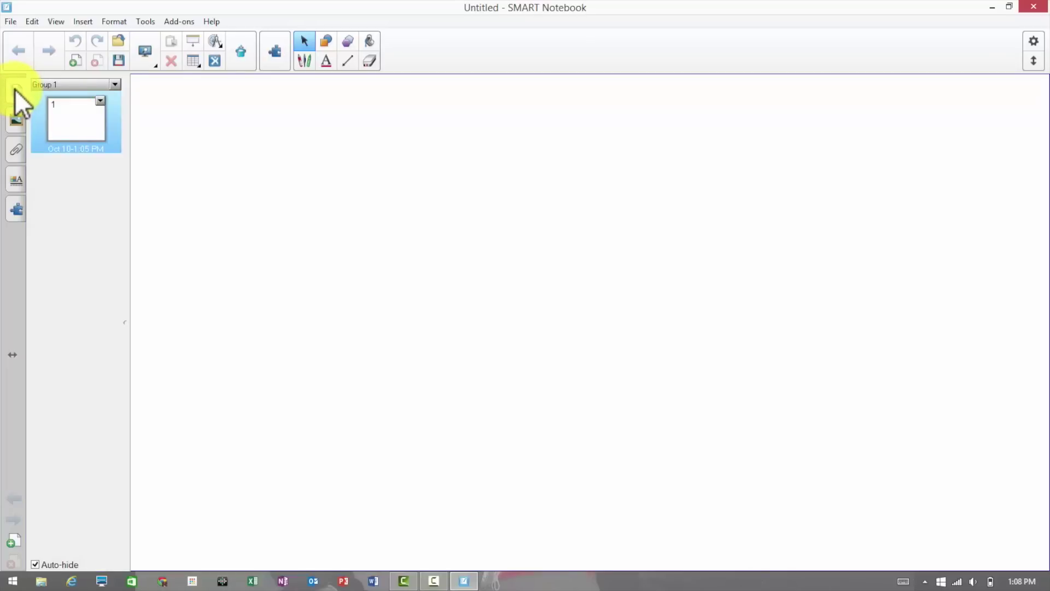
click(21, 120)
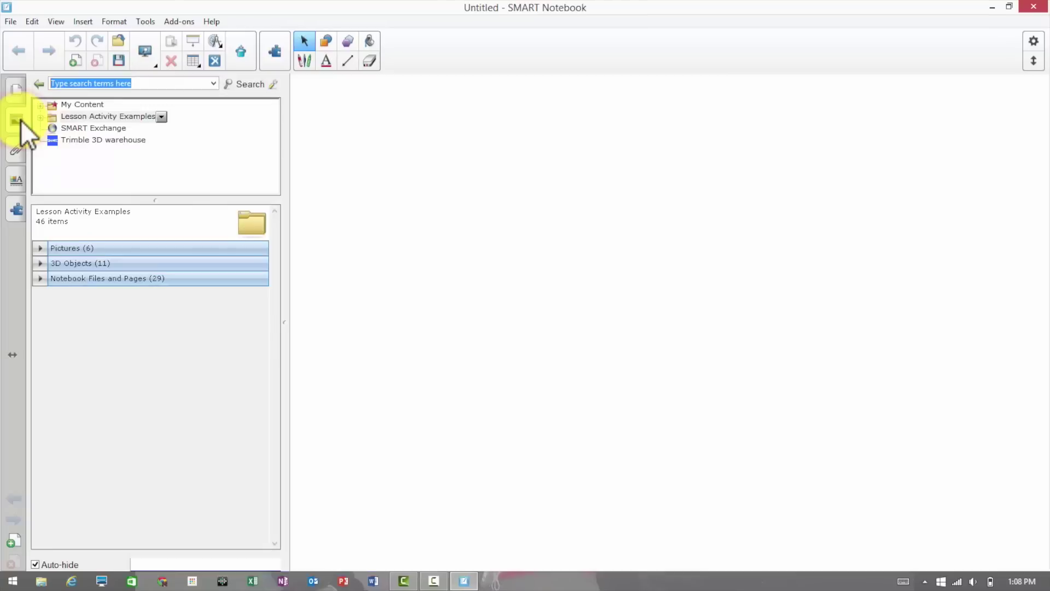
click(21, 151)
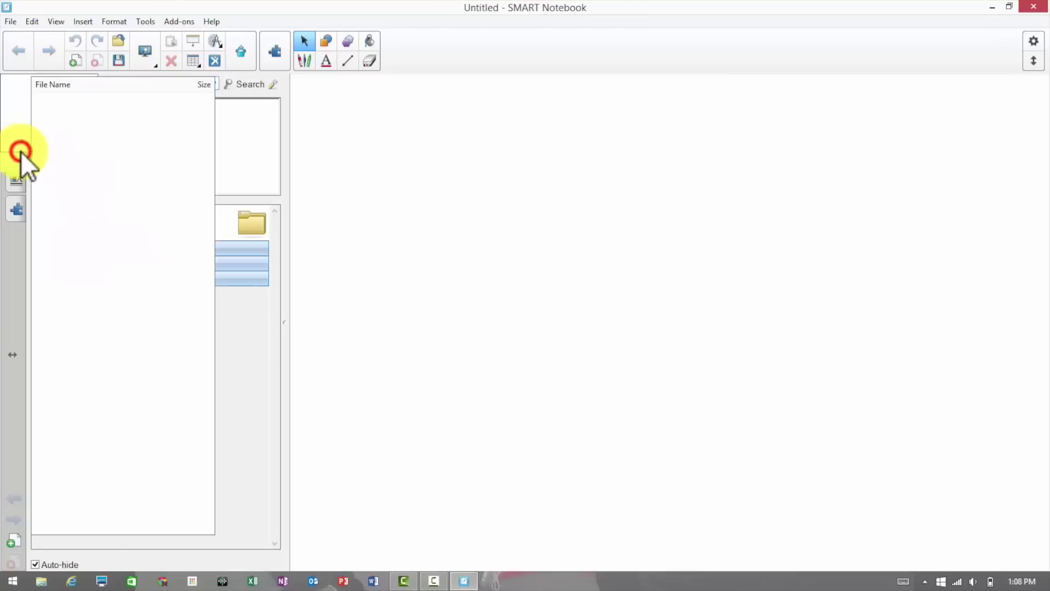
Try a solid blue page background and blue gradients to purple and to white, and reset the page to no fill.
click(16, 179)
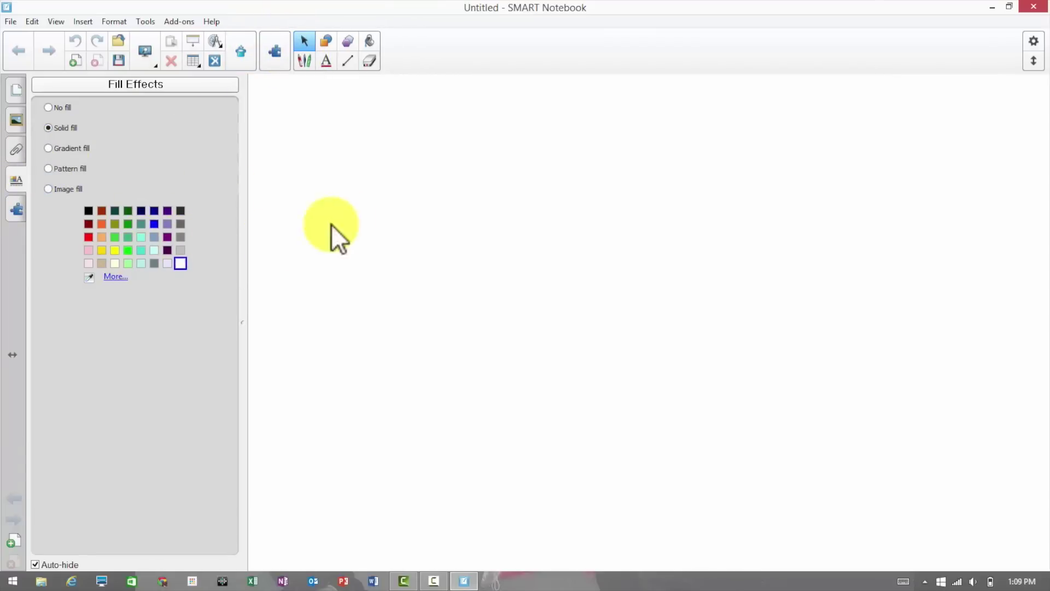
click(156, 225)
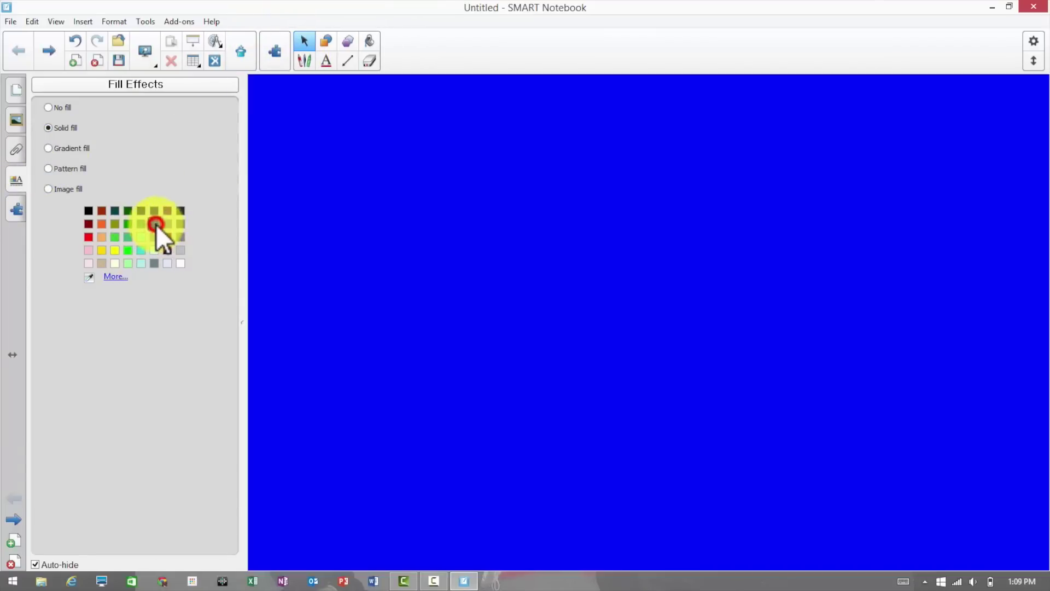
click(59, 147)
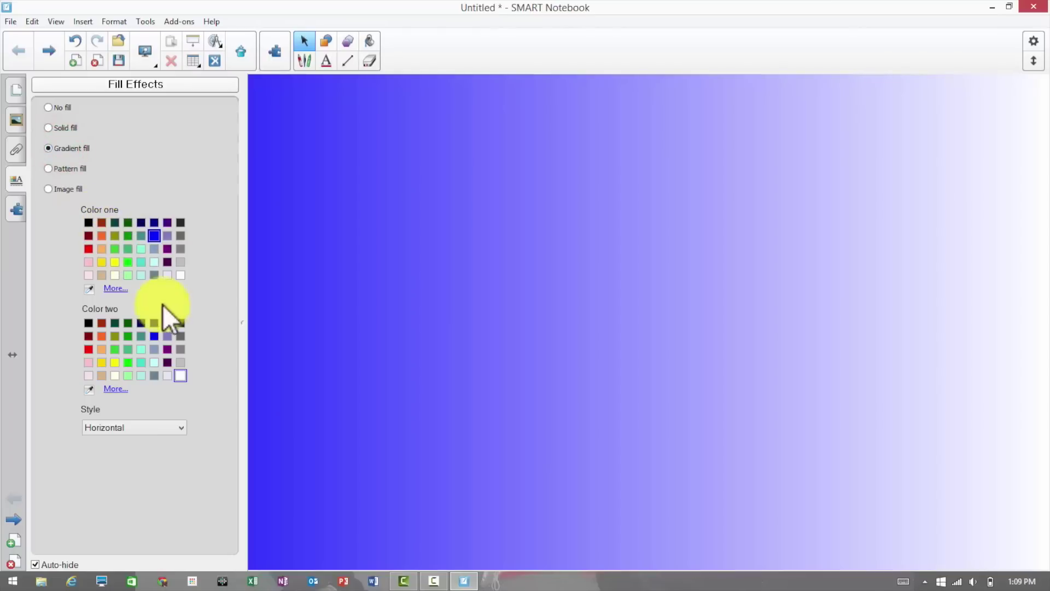
click(168, 348)
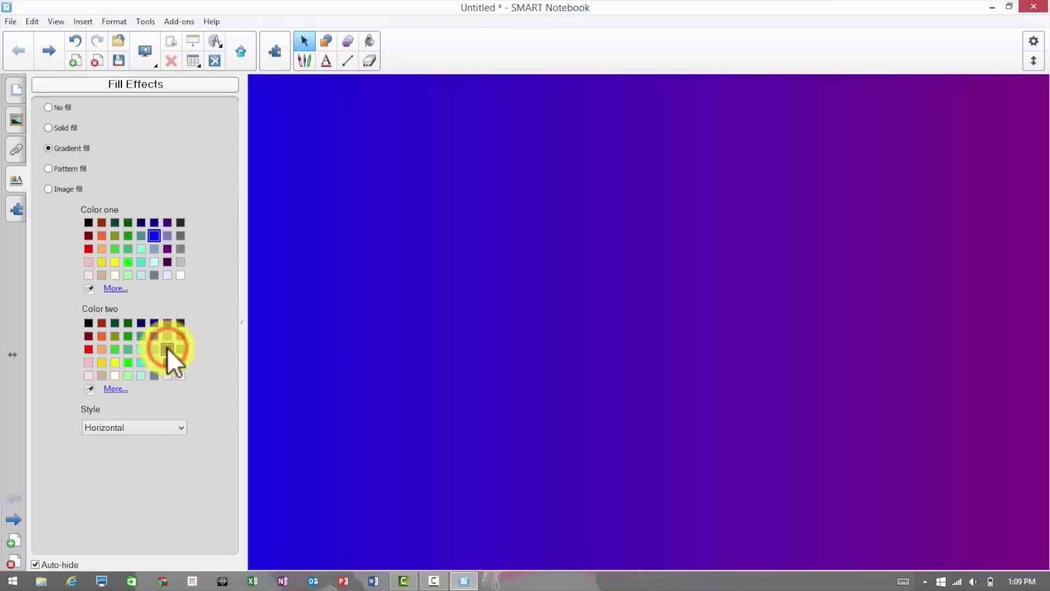
click(180, 375)
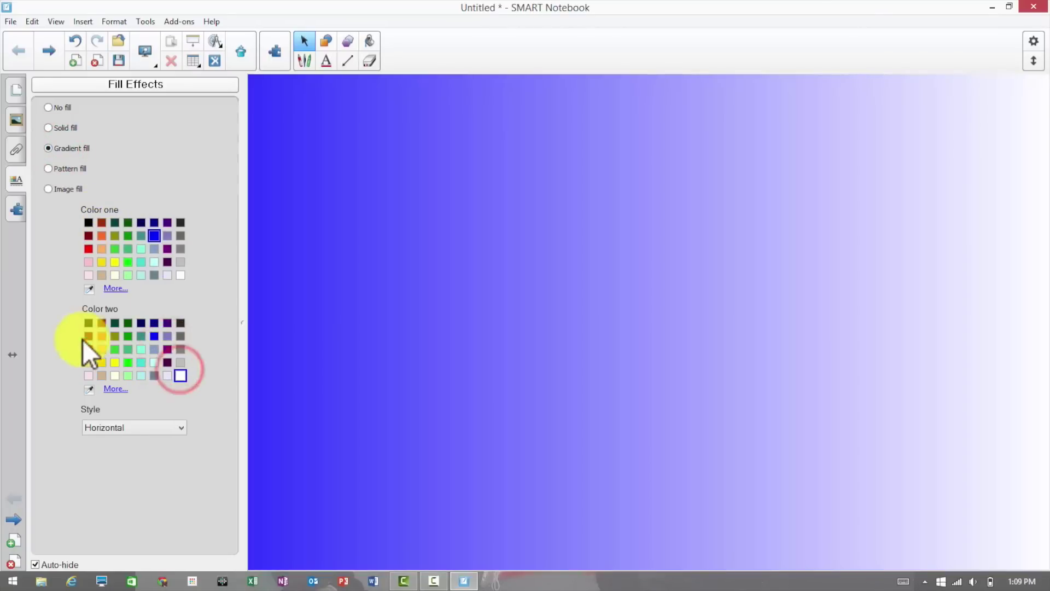
click(53, 108)
Display the available add-ons in the side bar.
click(14, 218)
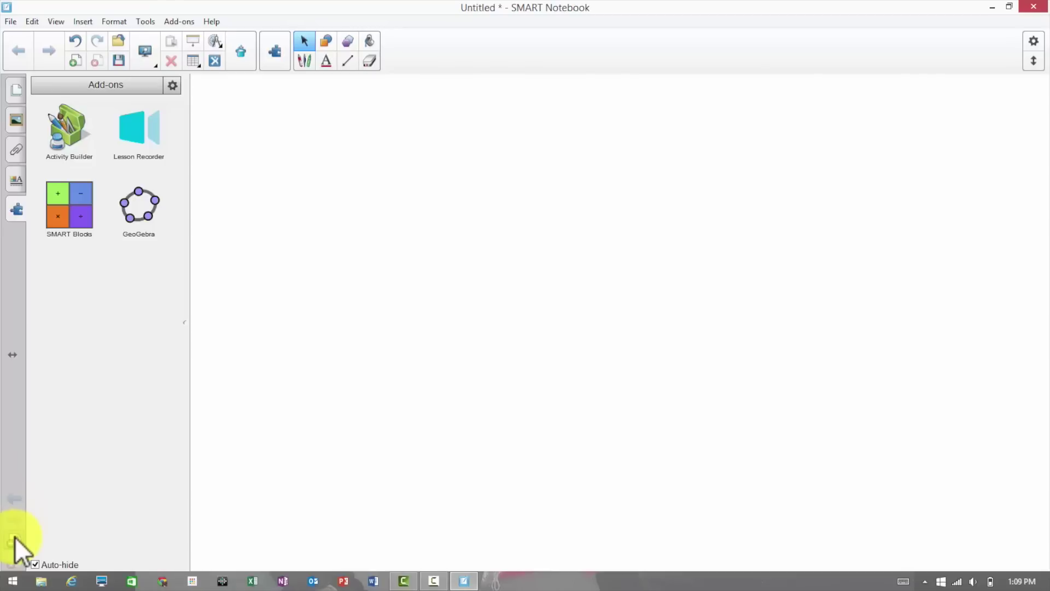
Collapse the add-ons side bar and sweep selection areas across the empty page with the Select tool.
click(271, 403)
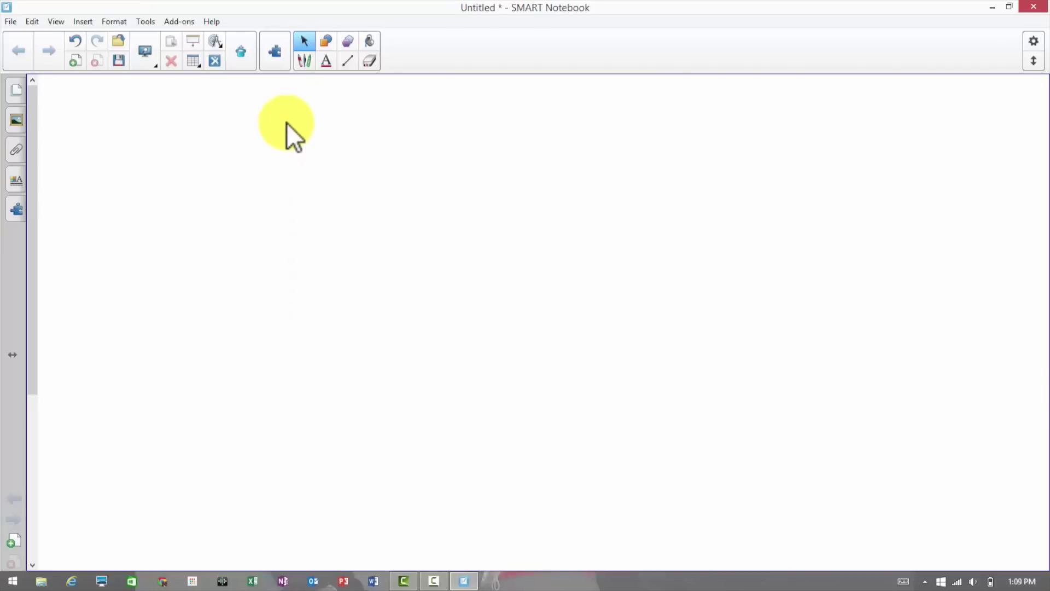
click(308, 40)
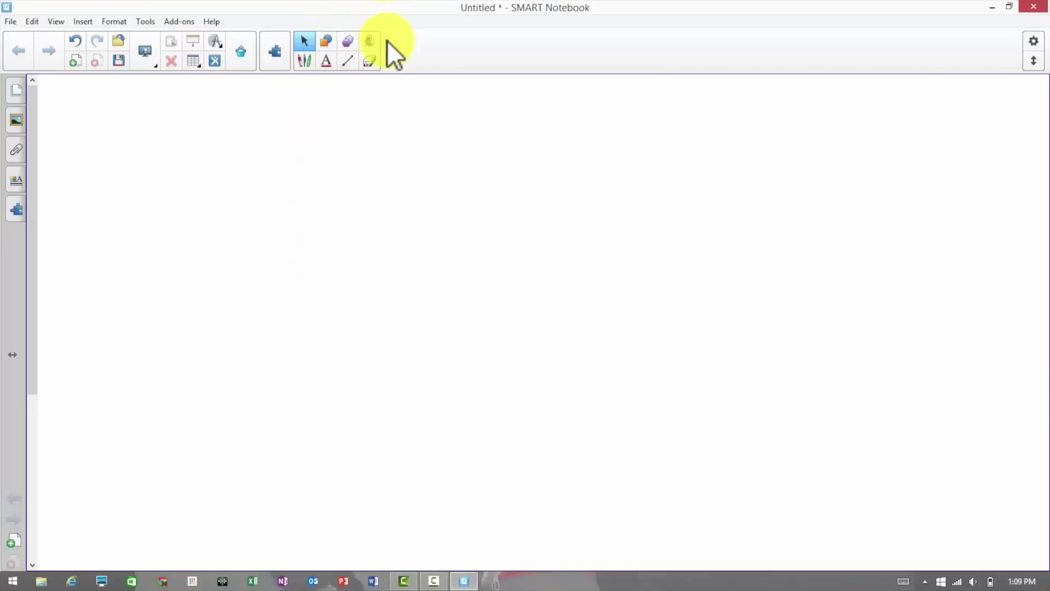
click(308, 40)
drag(257, 110, 716, 263)
drag(829, 221, 311, 347)
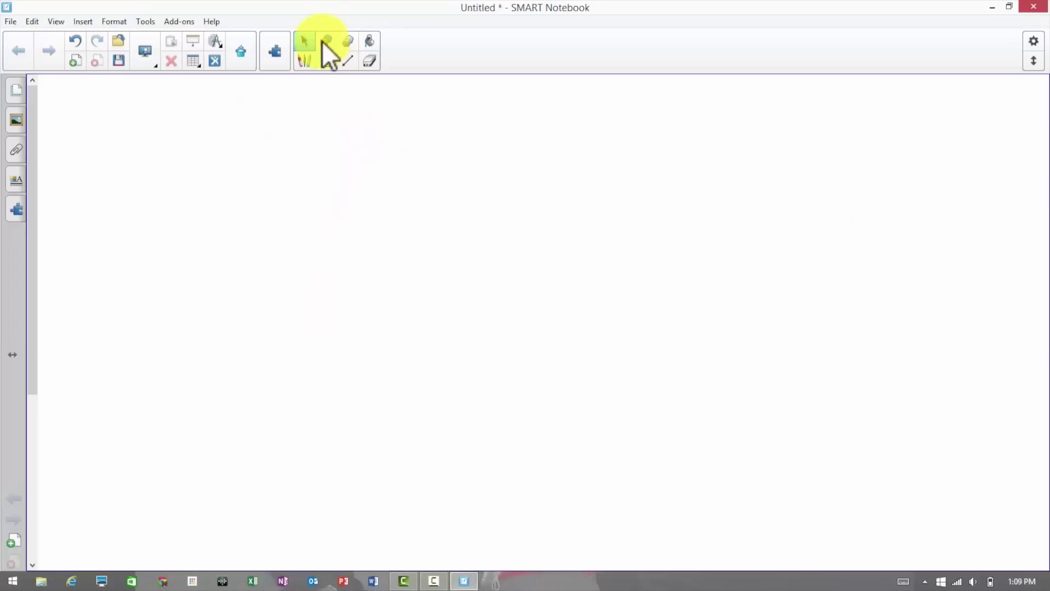
Draw a large circle, a rounded square inside it, a tall rectangle and a large right triangle on the page.
click(322, 40)
click(311, 162)
drag(434, 256, 520, 321)
click(416, 41)
drag(299, 160, 414, 265)
click(436, 42)
mouse_move(452, 118)
mouse_down()
mouse_move(509, 218)
mouse_move(537, 239)
mouse_up()
click(459, 41)
drag(572, 157, 858, 242)
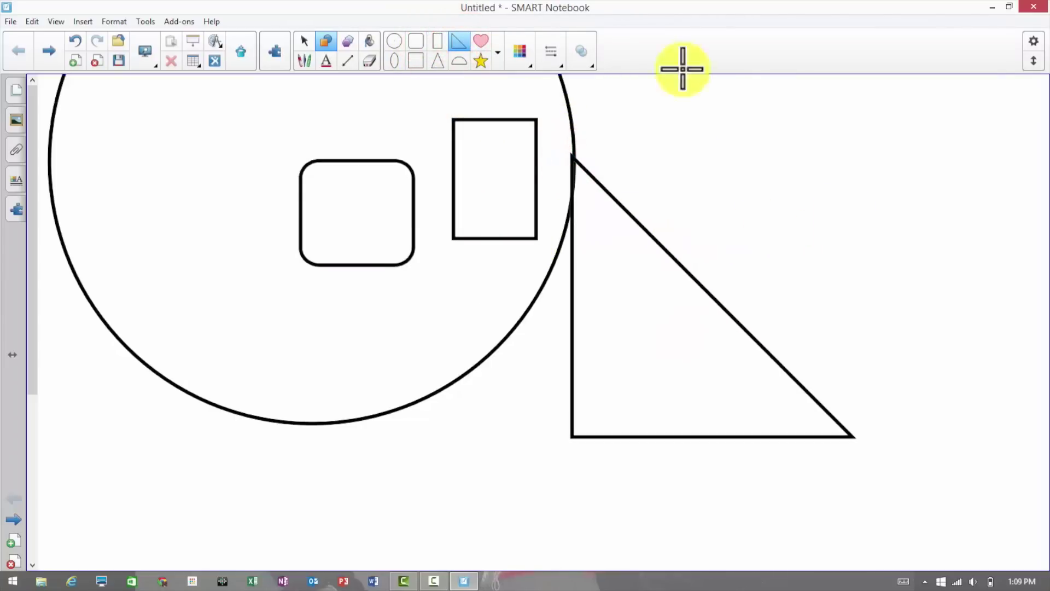
Draw a heart and an ellipse inside the large circle, and a large square overlapping the right triangle.
click(481, 41)
drag(91, 205, 275, 332)
click(394, 61)
drag(375, 154, 480, 218)
click(415, 61)
drag(419, 162, 685, 339)
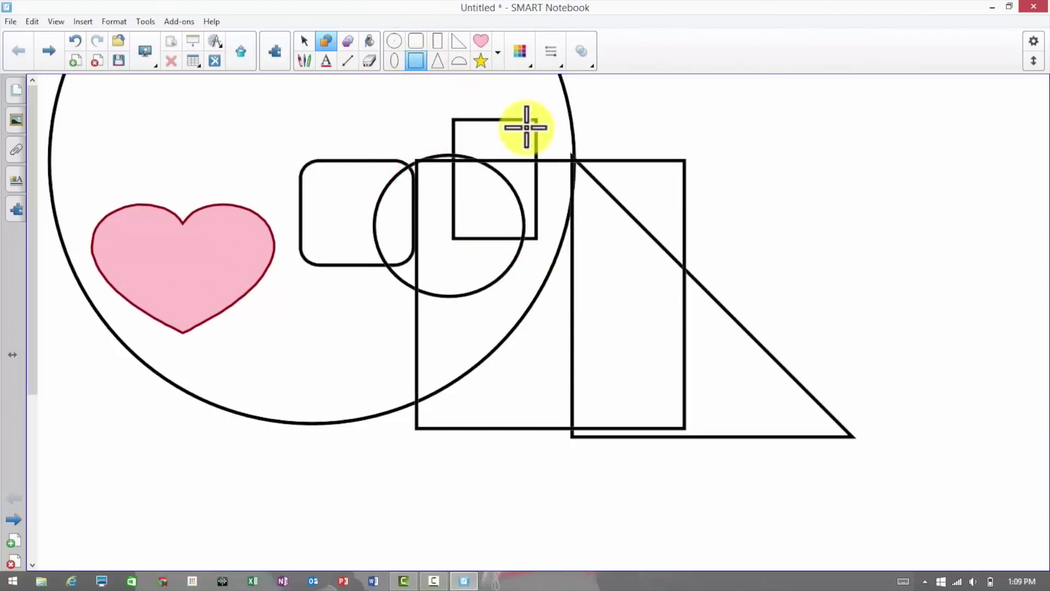
Draw an isosceles triangle, a semicircle and a yellow star around the small ellipse.
click(438, 61)
drag(399, 251, 516, 151)
click(452, 60)
drag(286, 233, 445, 145)
click(481, 61)
drag(375, 146, 526, 294)
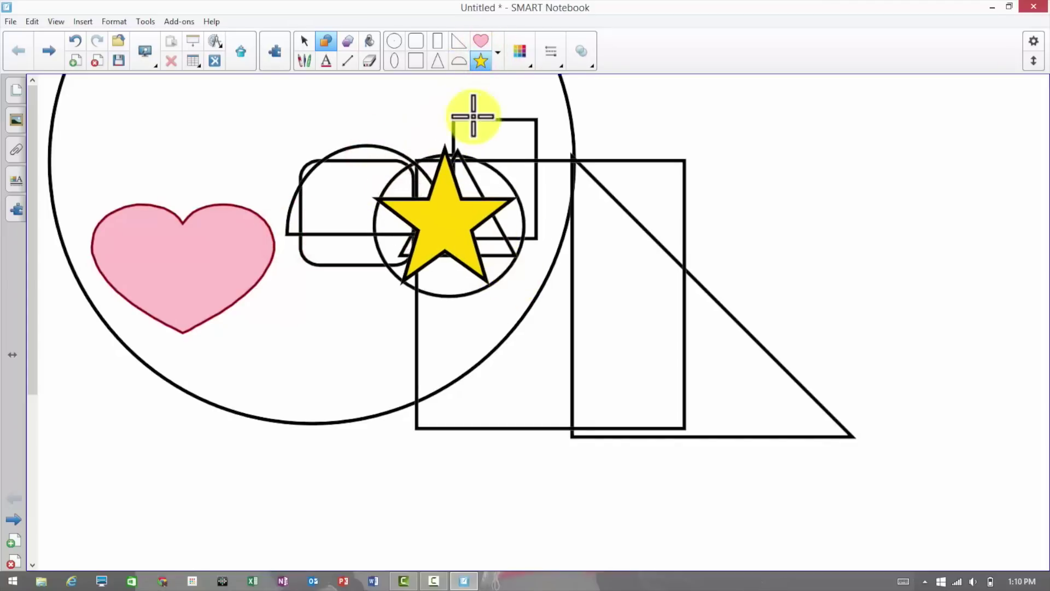
Draw a diamond and a wide hexagon from the additional shapes over the star.
click(496, 52)
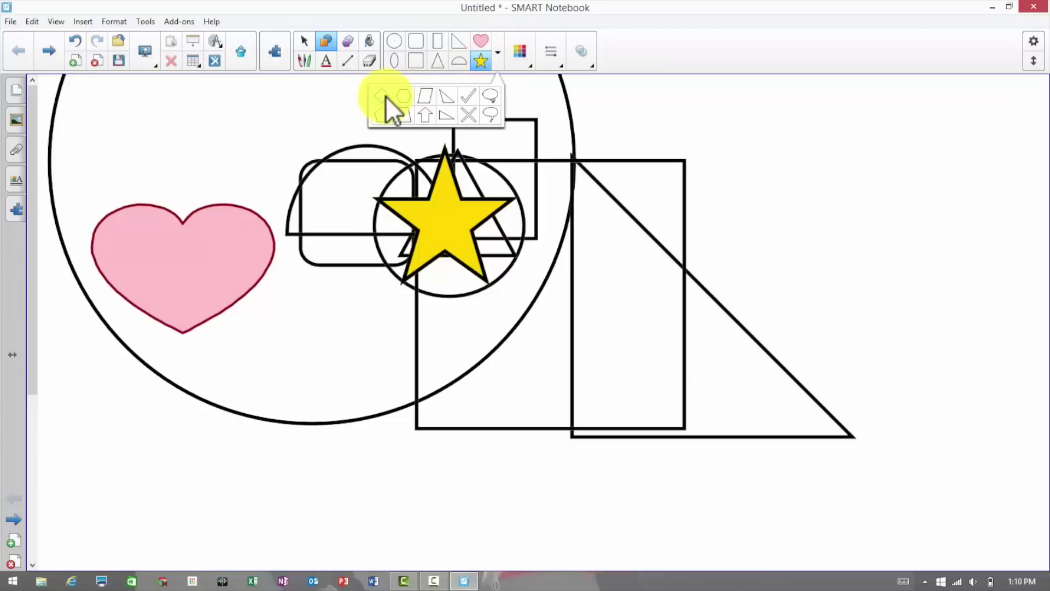
click(385, 96)
drag(327, 129, 472, 263)
click(495, 53)
click(409, 96)
drag(377, 111, 586, 280)
Add a parallelogram over the star and an obtuse triangle on the empty area beside the large square.
click(498, 53)
click(429, 96)
drag(388, 143, 529, 255)
click(498, 52)
click(449, 92)
drag(702, 140, 892, 264)
Draw a check mark below the heart and a large X shape across the square and right triangle.
click(494, 43)
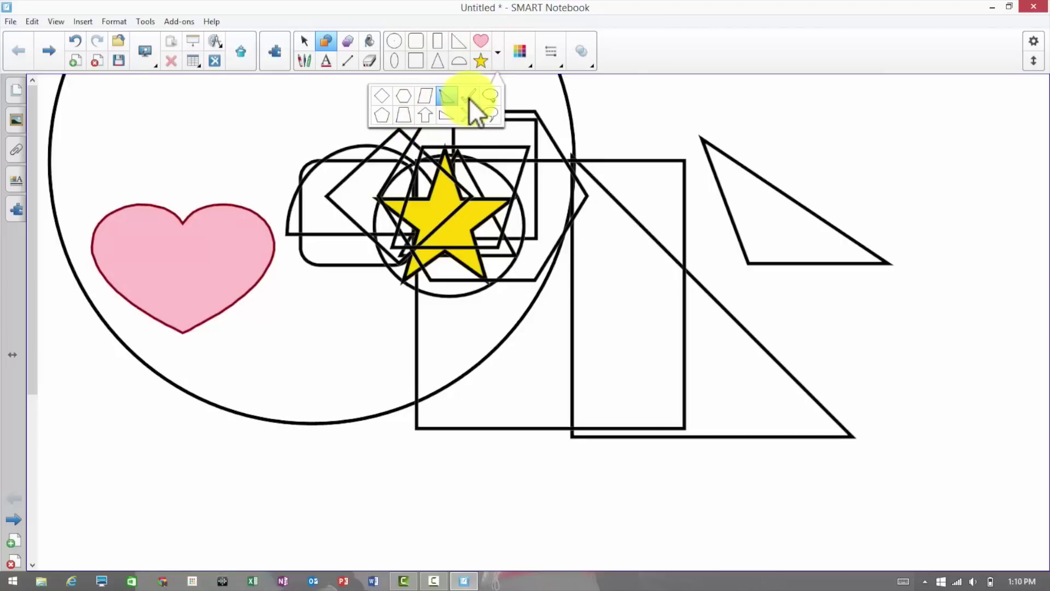
click(468, 97)
drag(185, 466, 381, 371)
click(501, 64)
click(467, 106)
drag(498, 170, 780, 379)
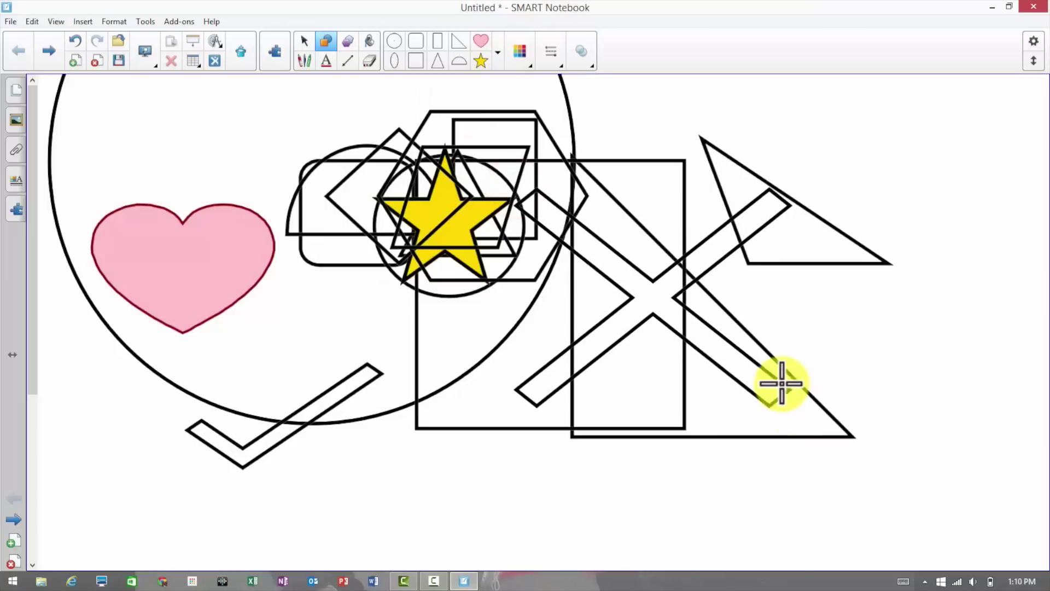
Draw a regular triangle, a square and a pentagon on the next page, and view the additional polygon options.
click(349, 42)
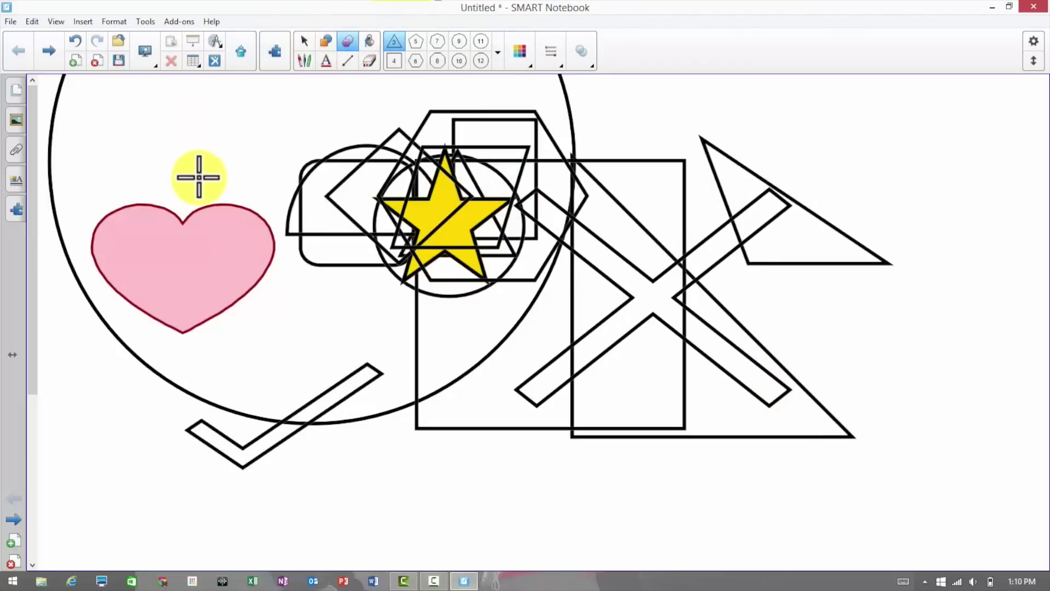
click(48, 53)
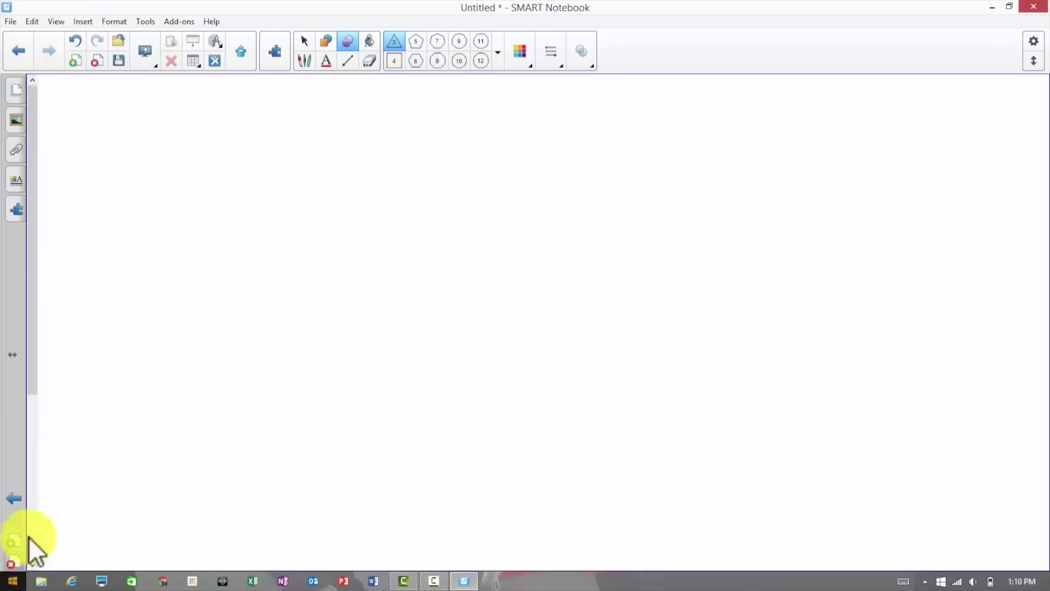
mouse_move(245, 204)
mouse_down()
mouse_move(370, 310)
mouse_move(429, 316)
mouse_up()
click(393, 61)
drag(485, 251, 642, 406)
click(415, 41)
drag(469, 124, 606, 260)
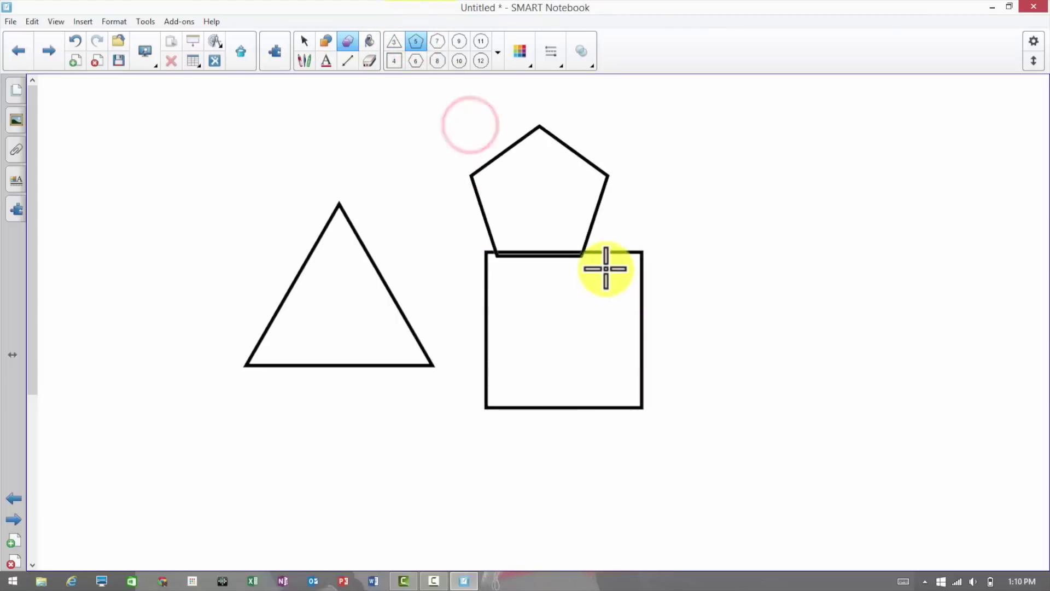
click(498, 48)
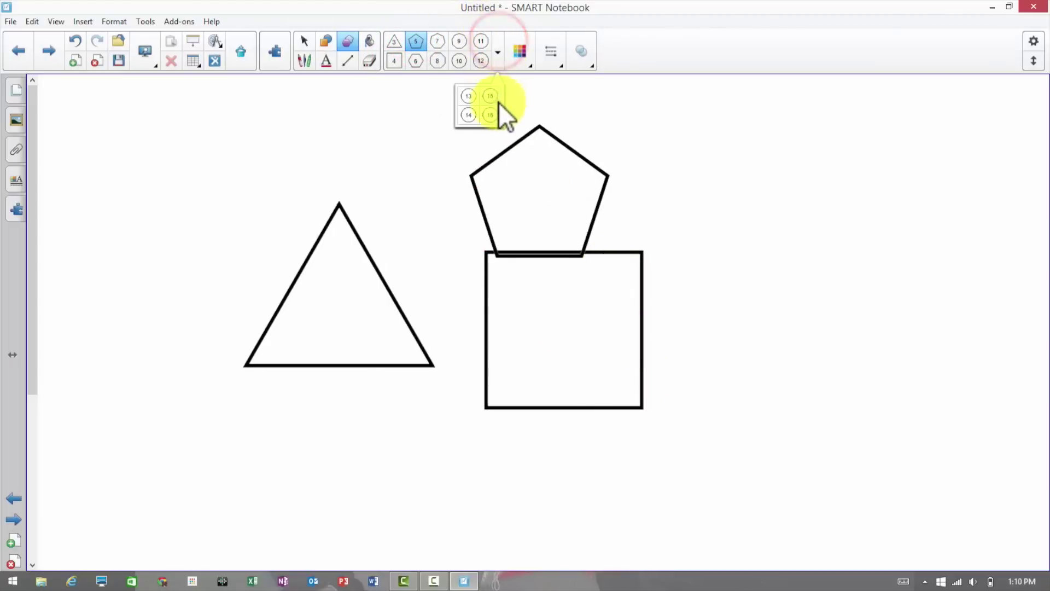
click(494, 46)
Fill the triangle, pentagon and square with orange.
click(368, 40)
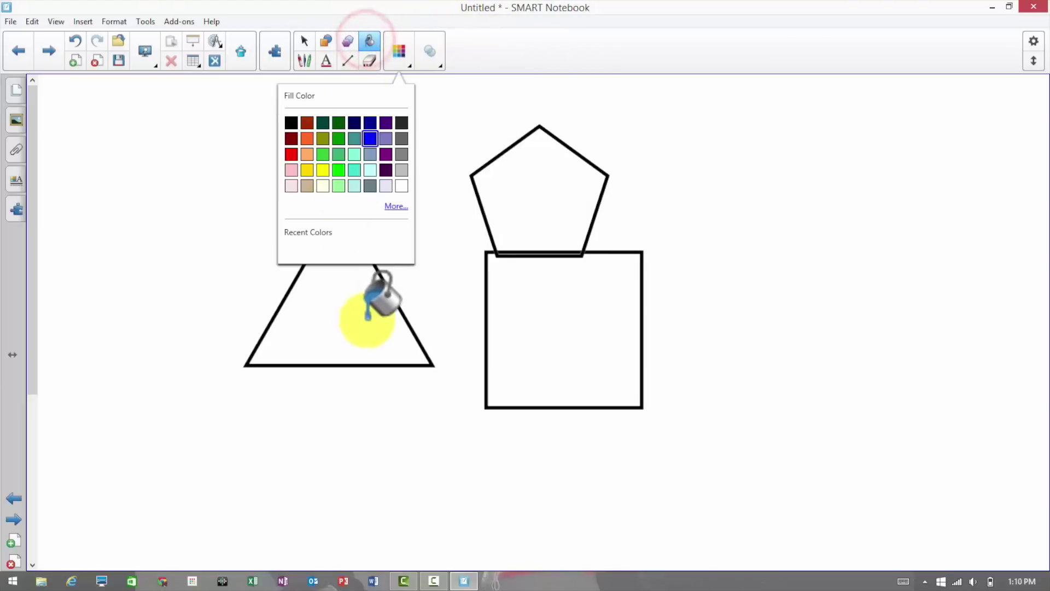
click(435, 104)
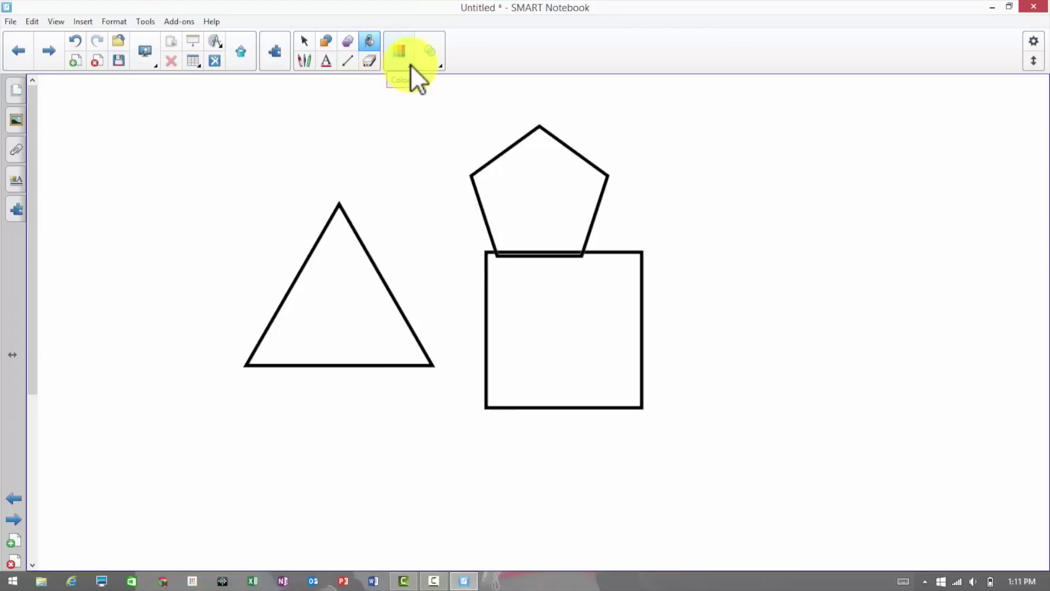
click(411, 65)
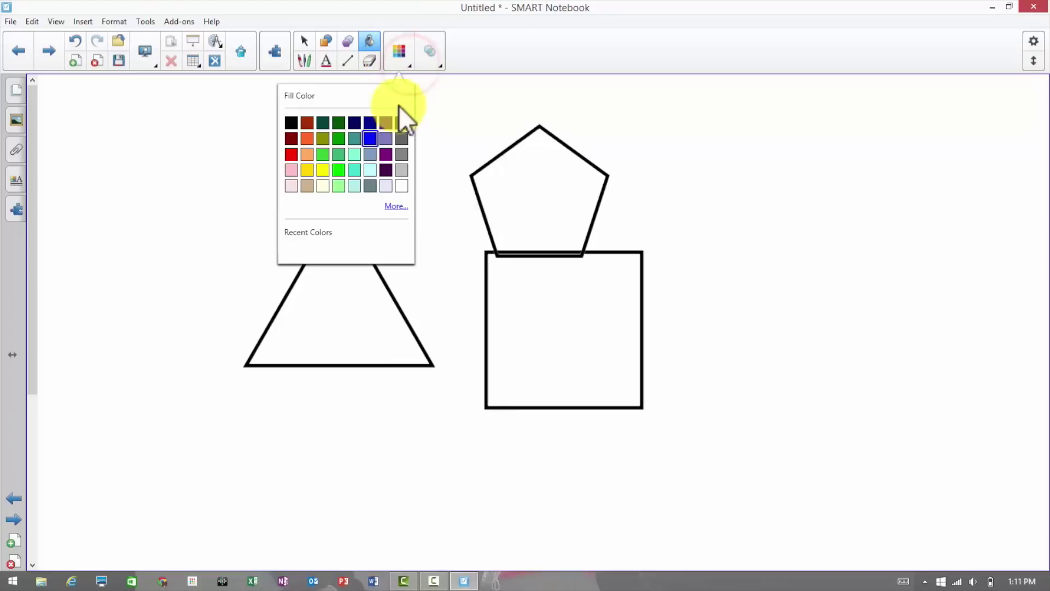
click(310, 136)
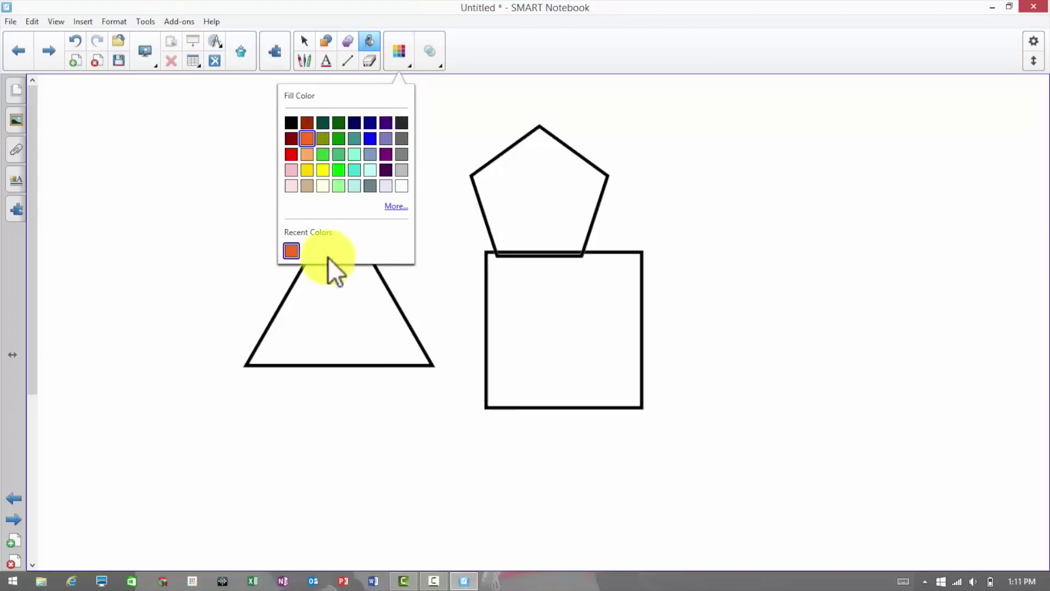
click(353, 327)
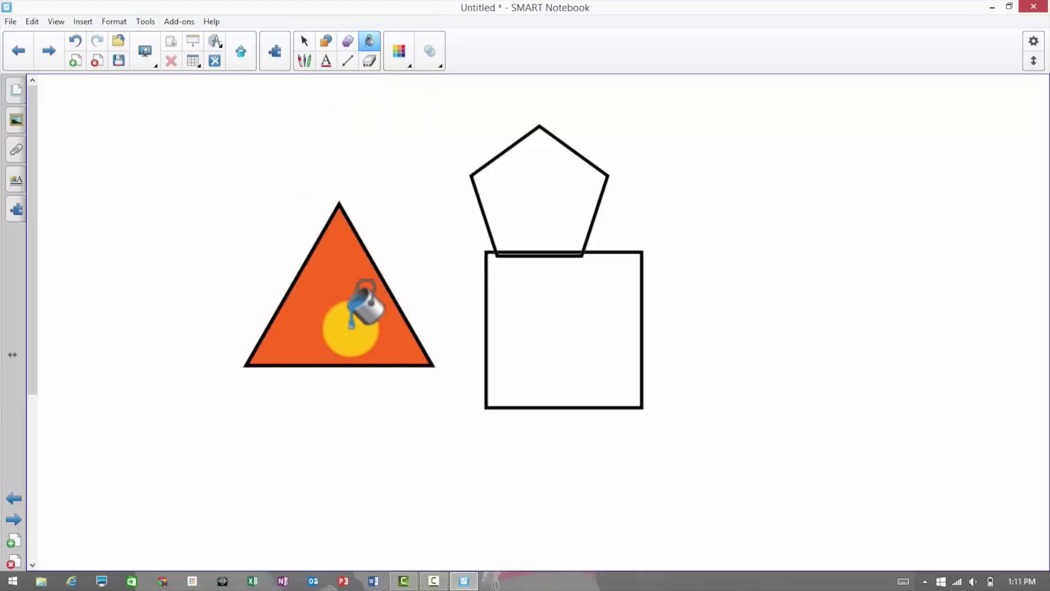
click(573, 200)
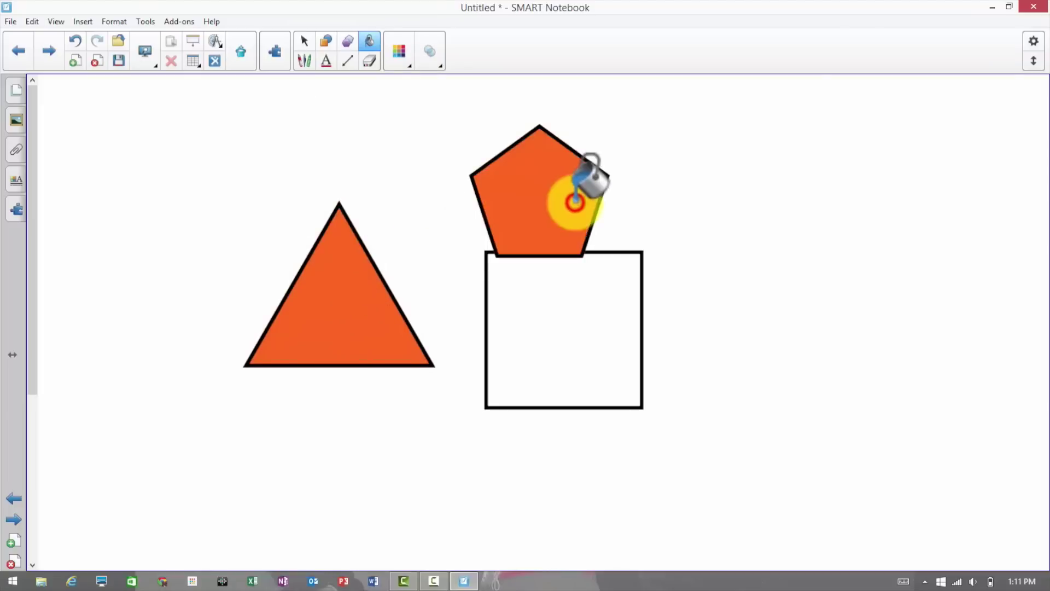
click(614, 324)
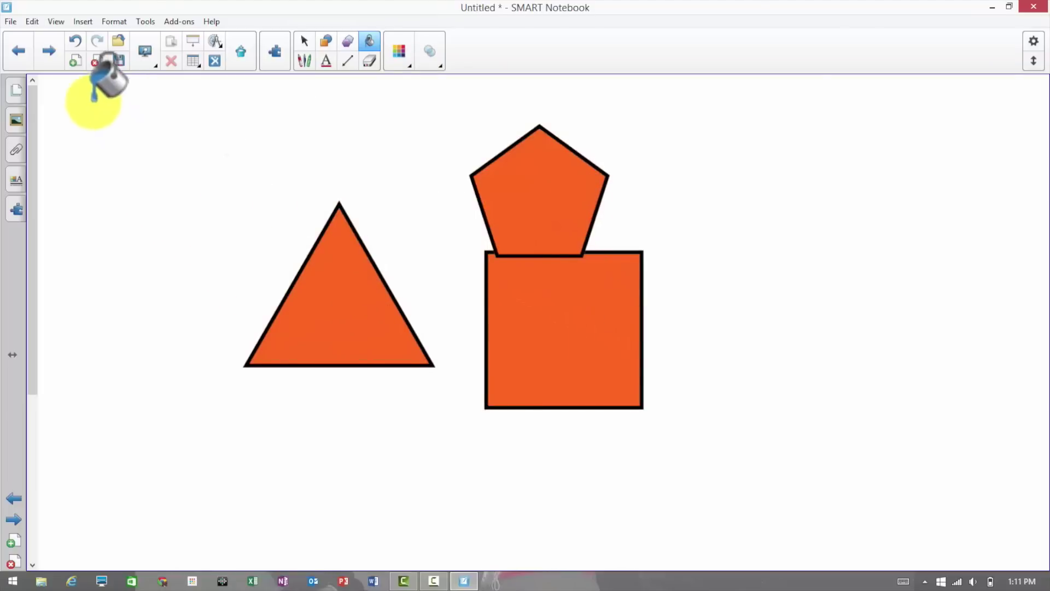
Return to the previous page and fill the check mark, large square, X shape and right triangle with blue.
click(27, 47)
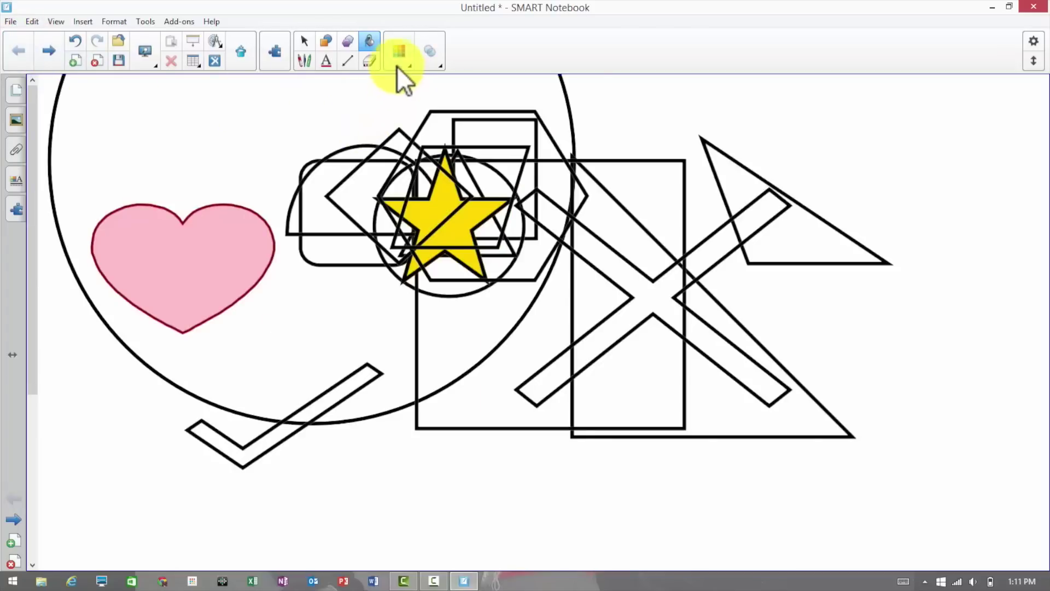
click(400, 63)
click(369, 138)
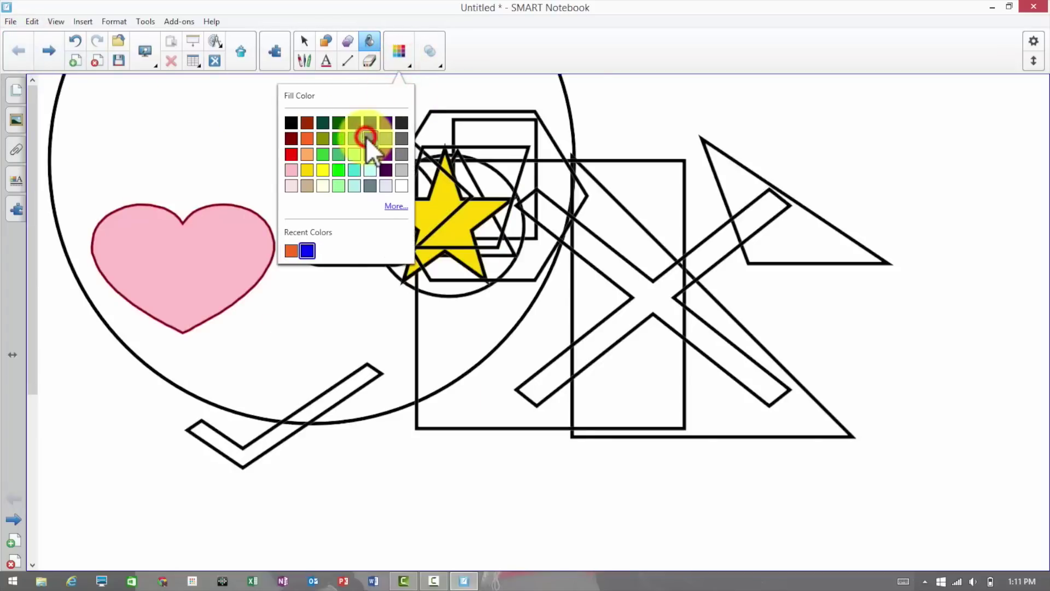
click(244, 459)
click(504, 330)
click(621, 344)
click(786, 421)
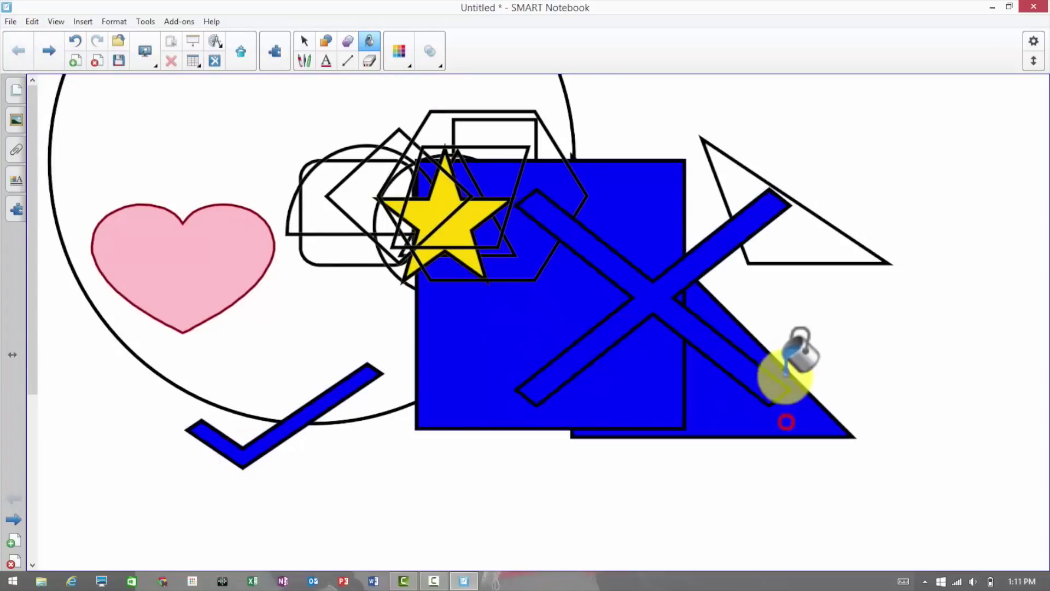
Fill the obtuse triangle, hexagon, parallelogram, diamond, star and heart with the same blue.
click(774, 238)
click(520, 138)
click(498, 176)
click(368, 214)
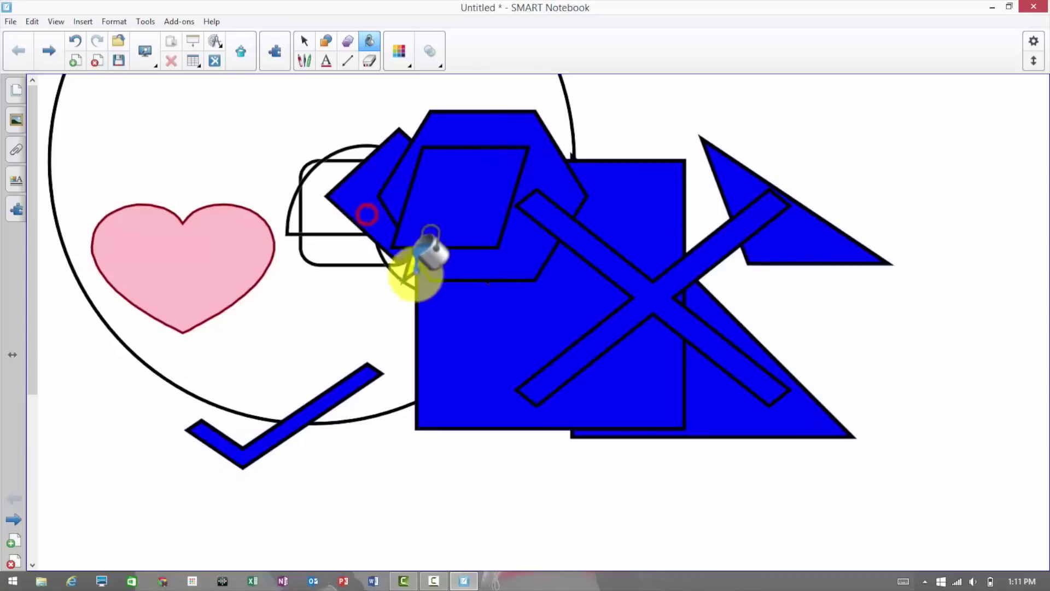
click(413, 274)
click(130, 285)
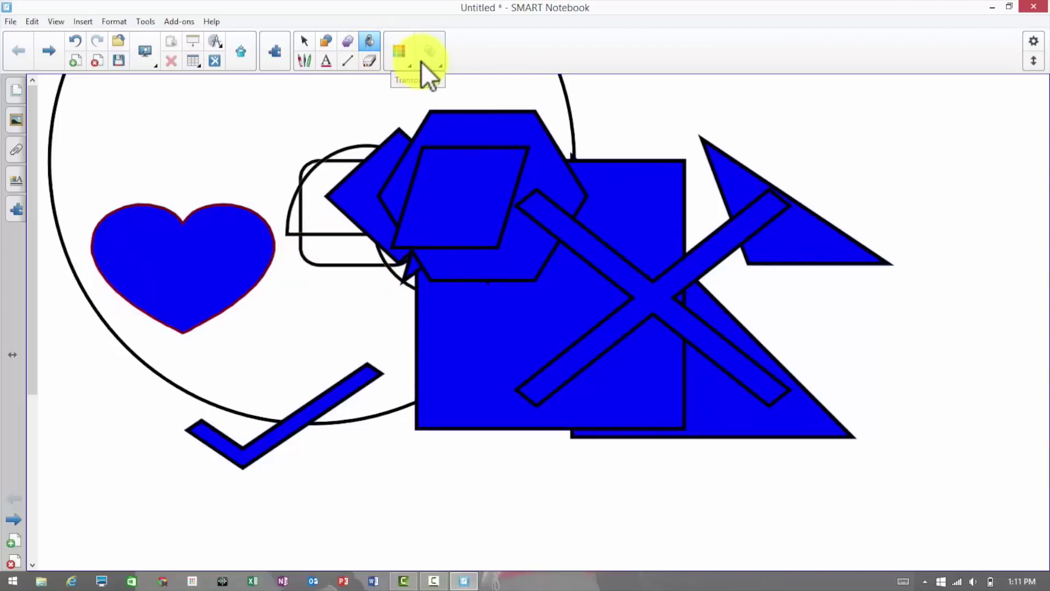
Apply a semi-transparent blue fill to the semicircle, rounded square, check mark, heart, large circle and large square.
click(430, 63)
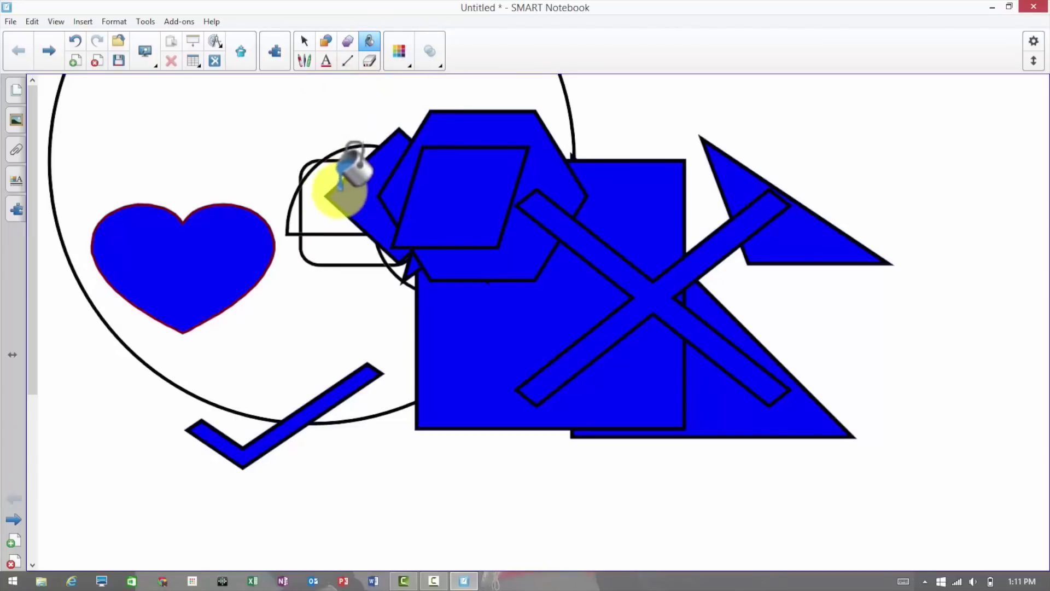
click(321, 206)
click(329, 268)
click(270, 444)
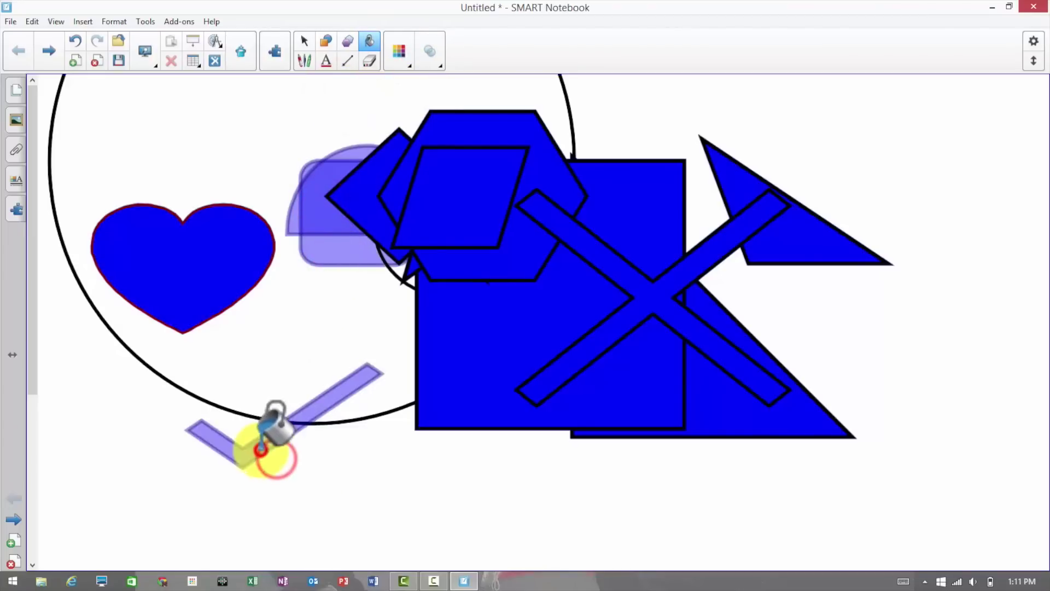
click(193, 325)
click(369, 314)
click(450, 345)
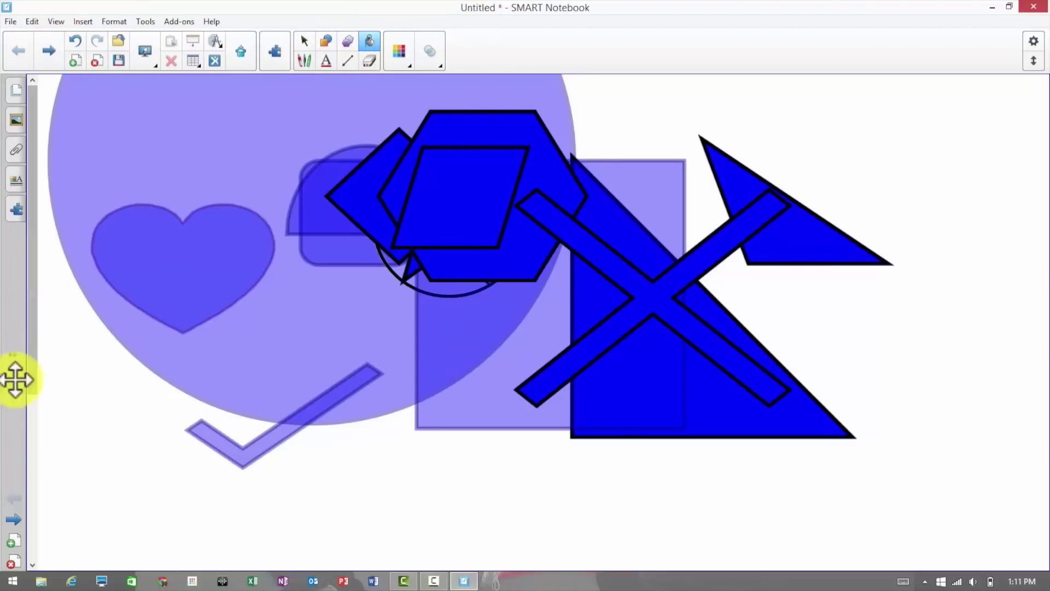
Insert a new page and draw freehand curves with the black, red, green and blue pens.
click(22, 537)
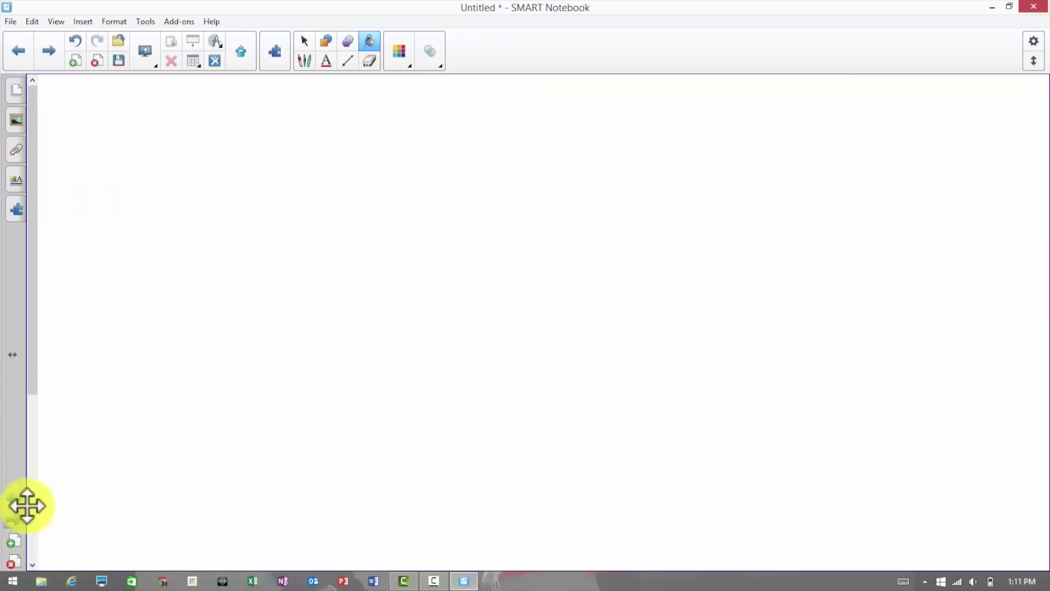
click(300, 63)
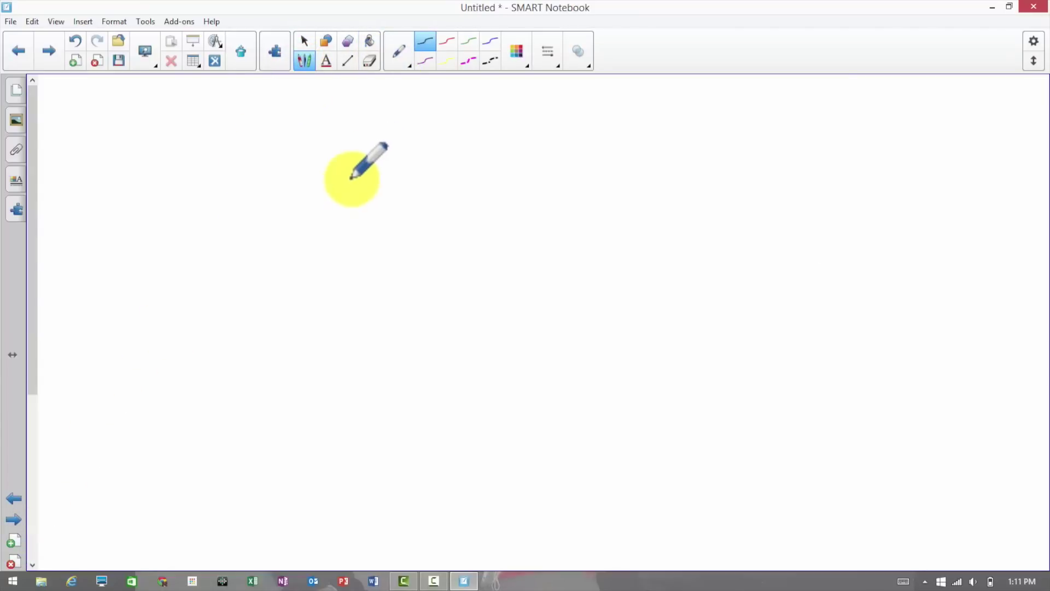
mouse_move(350, 153)
mouse_down()
mouse_move(392, 259)
mouse_move(413, 247)
mouse_up()
click(446, 41)
mouse_move(482, 192)
mouse_down()
mouse_move(514, 257)
mouse_move(432, 289)
mouse_up()
click(466, 39)
drag(650, 159, 610, 302)
click(490, 45)
drag(755, 197, 678, 335)
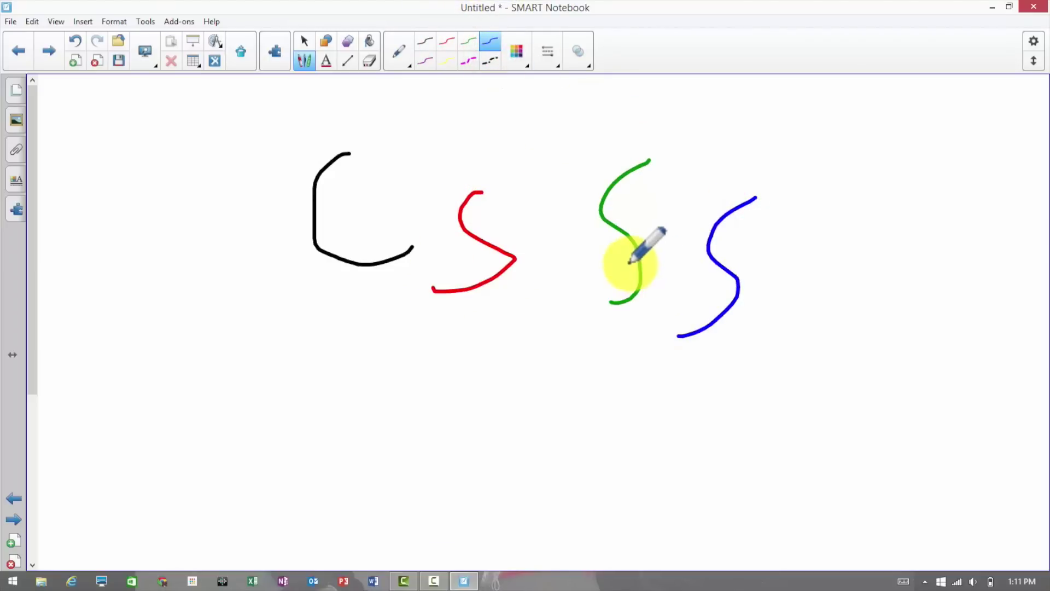
Draw S-shaped strokes with the purple, yellow, dashed magenta and dash-dot black pens.
click(425, 61)
mouse_move(436, 141)
mouse_down()
mouse_move(469, 350)
mouse_move(405, 408)
mouse_up()
click(447, 61)
drag(558, 132, 562, 357)
click(468, 59)
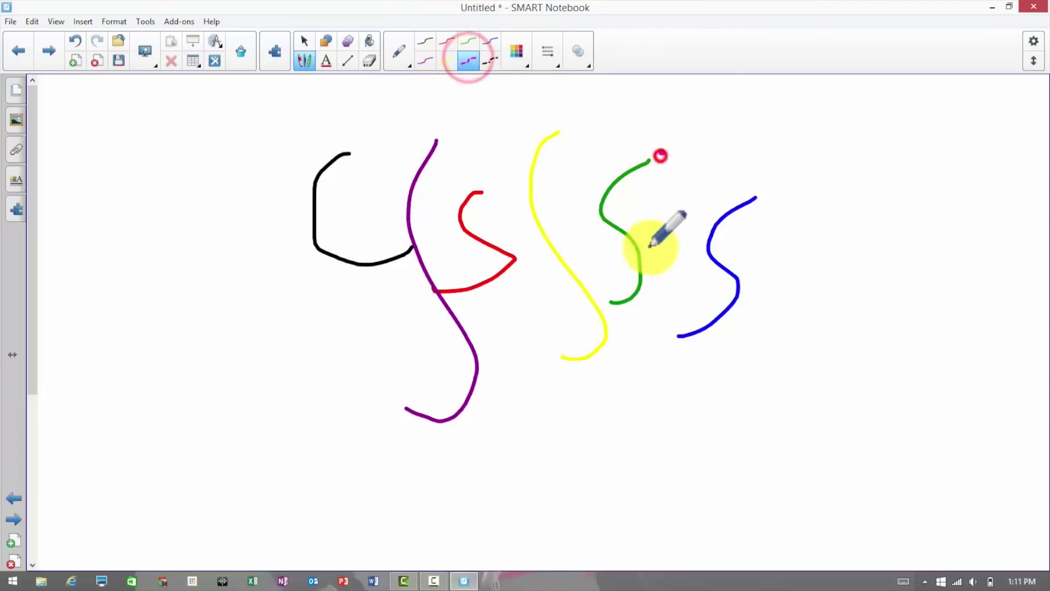
drag(662, 153, 673, 379)
click(490, 60)
drag(895, 197, 870, 252)
drag(918, 349, 876, 389)
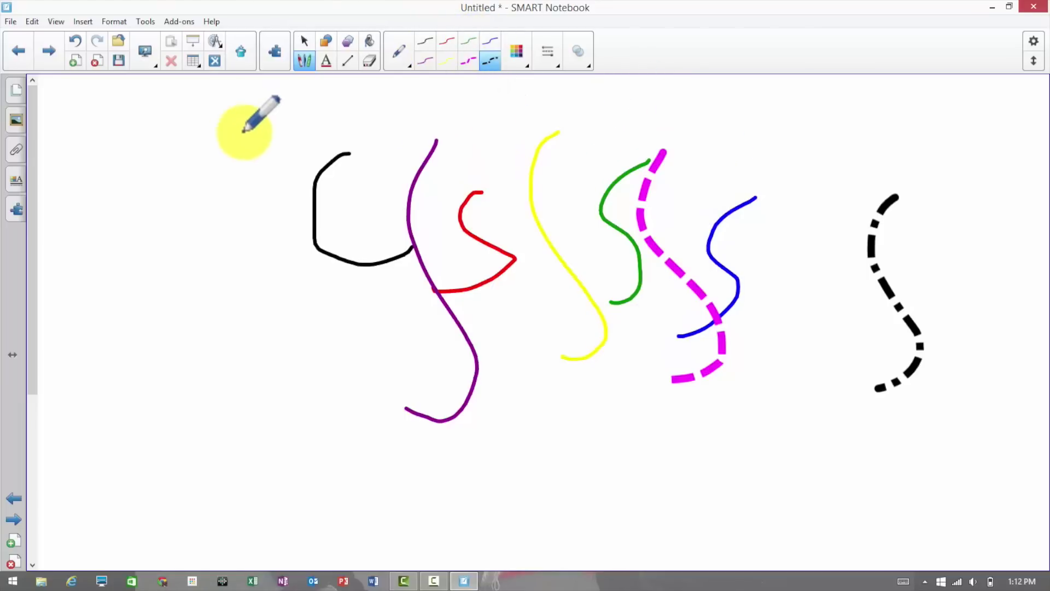
Set the pen's line style to purple with the thickest line.
click(12, 182)
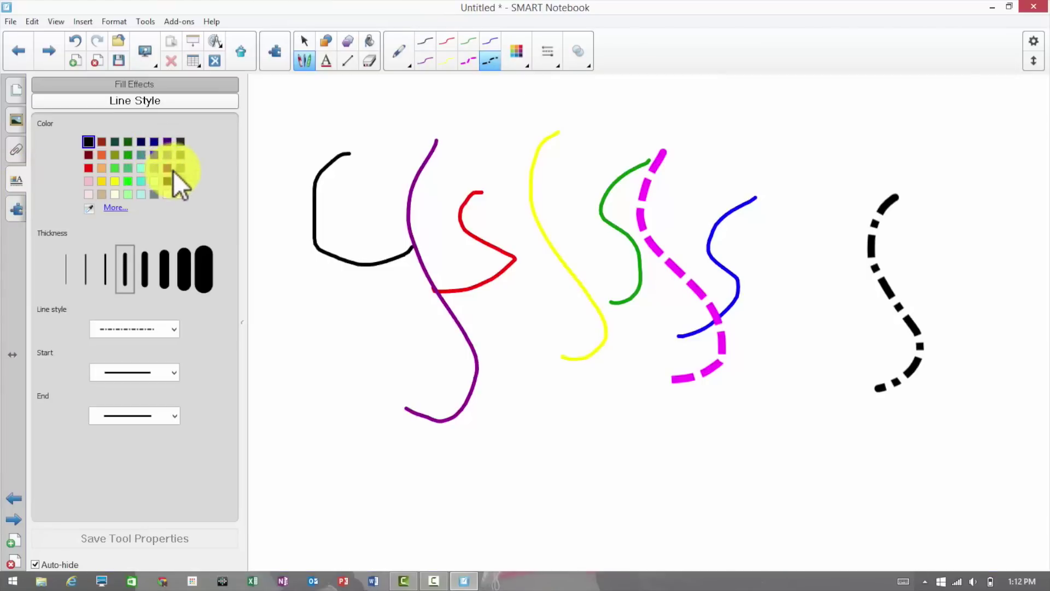
click(166, 168)
click(204, 270)
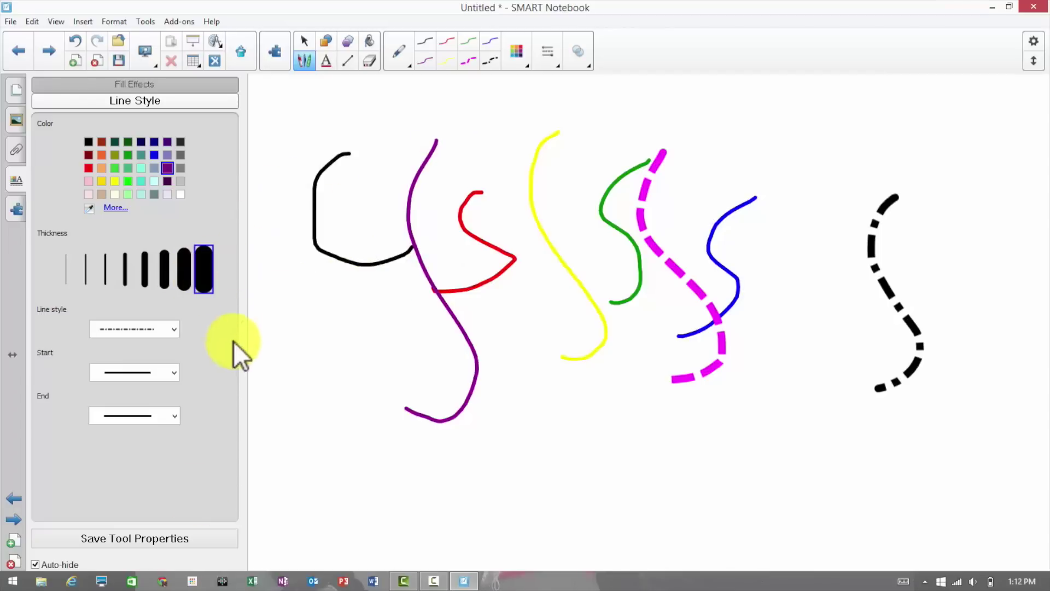
Save the thick purple dash-dot line as the pen preset and draw a large looping stroke with it.
click(152, 543)
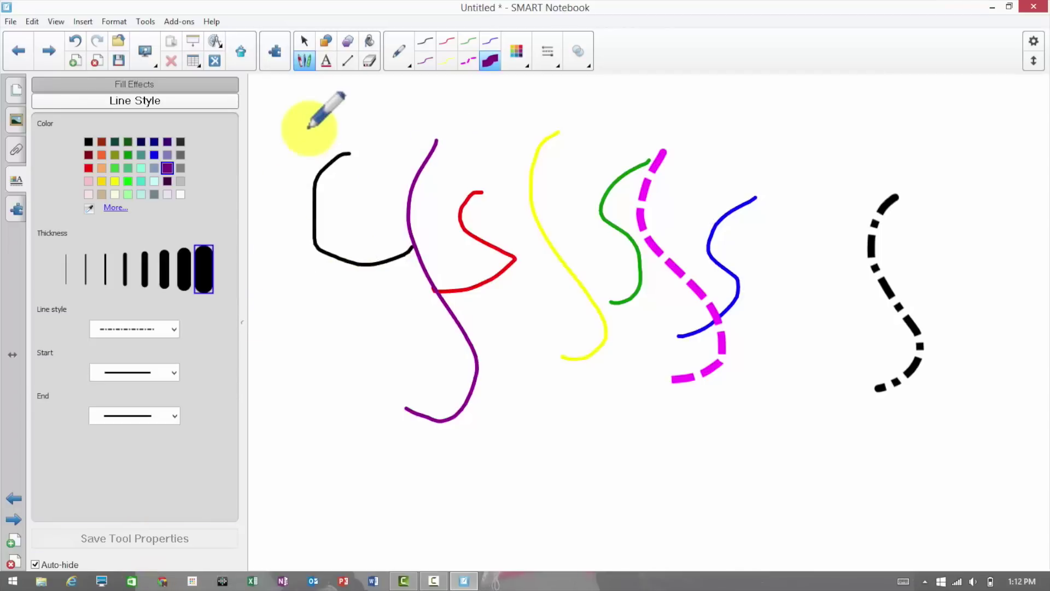
click(491, 61)
mouse_move(522, 84)
mouse_down()
mouse_move(511, 277)
mouse_move(326, 461)
mouse_move(288, 172)
mouse_move(368, 241)
mouse_move(616, 326)
mouse_move(881, 389)
mouse_up()
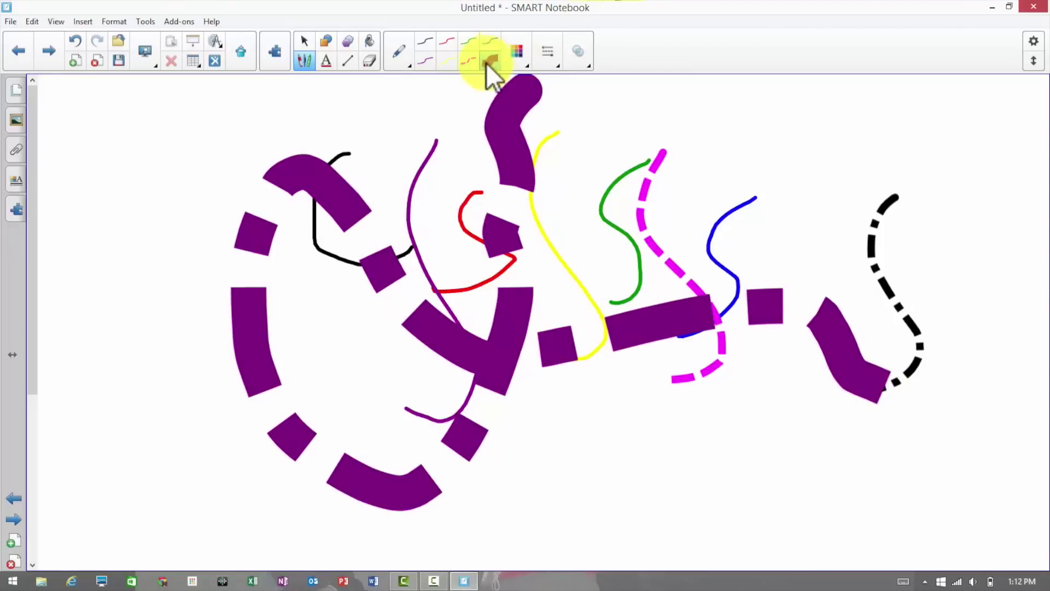
Change the thick purple pen to a solid line style, save its tool properties, and draw a long freehand stroke across the page.
click(547, 52)
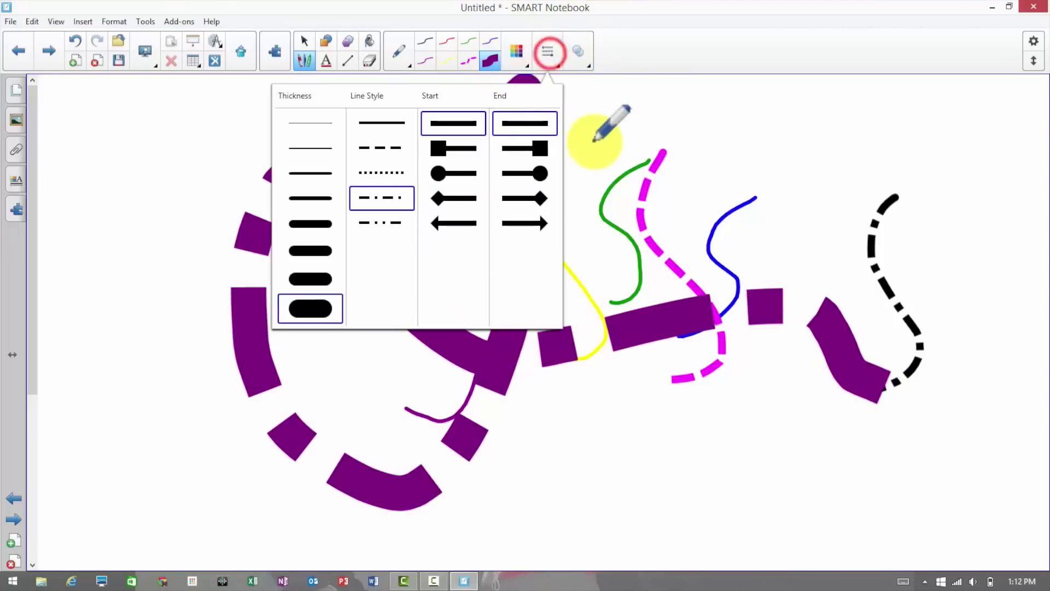
click(374, 122)
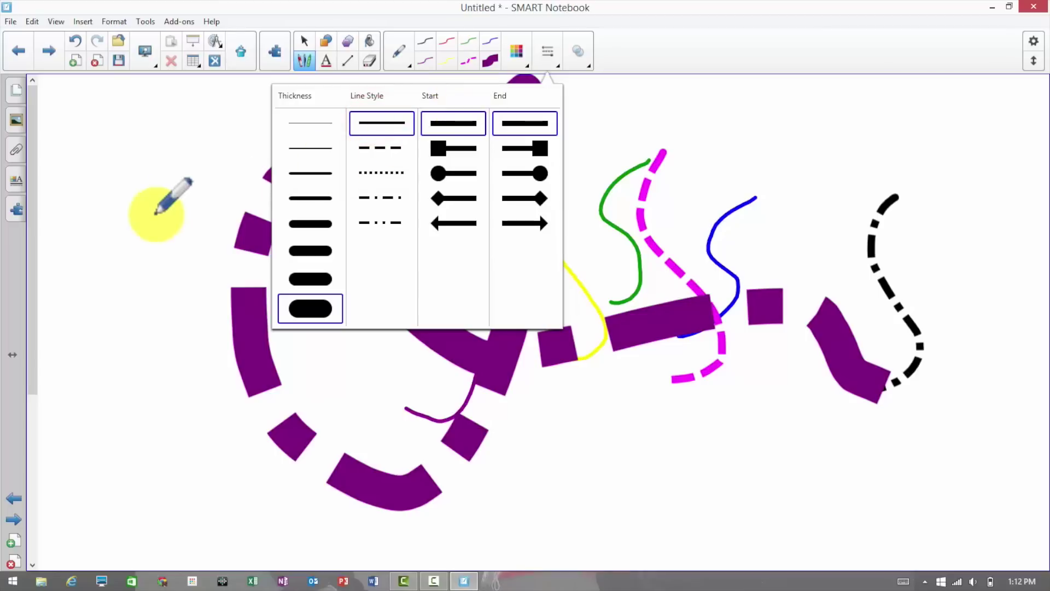
click(18, 185)
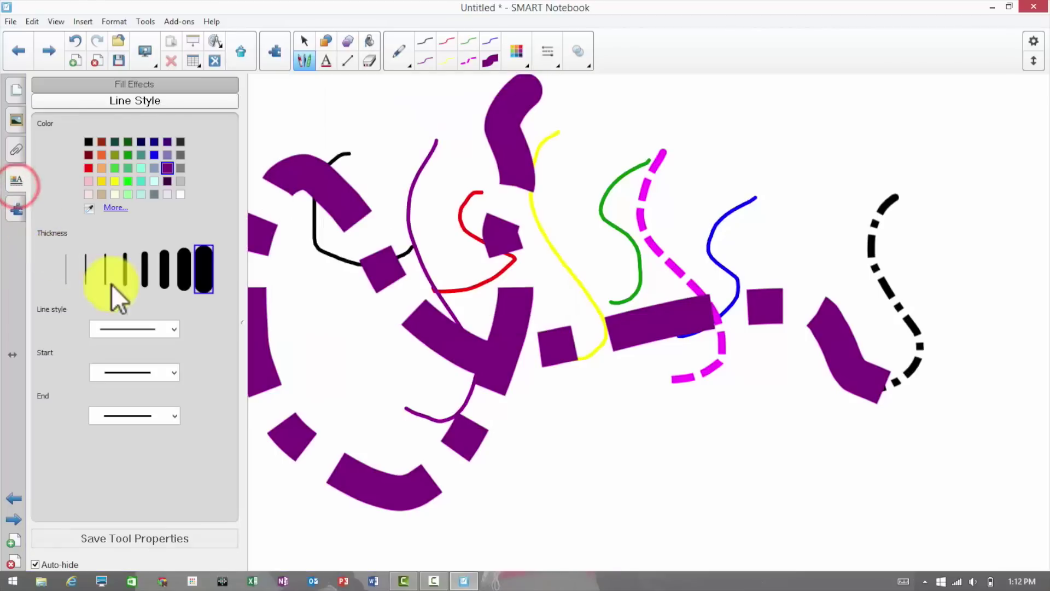
click(212, 536)
click(490, 60)
mouse_move(445, 134)
mouse_down()
mouse_move(494, 313)
mouse_move(930, 245)
mouse_move(818, 150)
mouse_move(599, 298)
mouse_move(629, 272)
mouse_move(821, 363)
mouse_up()
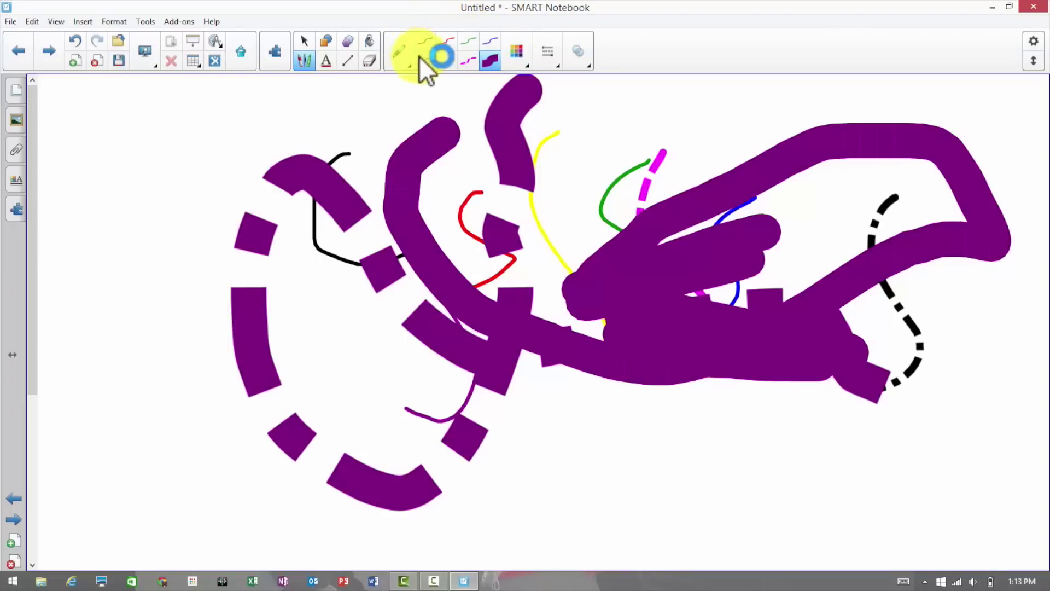
Change the pen's line color to bright green and draw a thick wavy stroke across the existing curves.
click(521, 57)
click(460, 168)
mouse_move(356, 145)
mouse_down()
mouse_move(281, 175)
mouse_move(399, 247)
mouse_move(705, 278)
mouse_up()
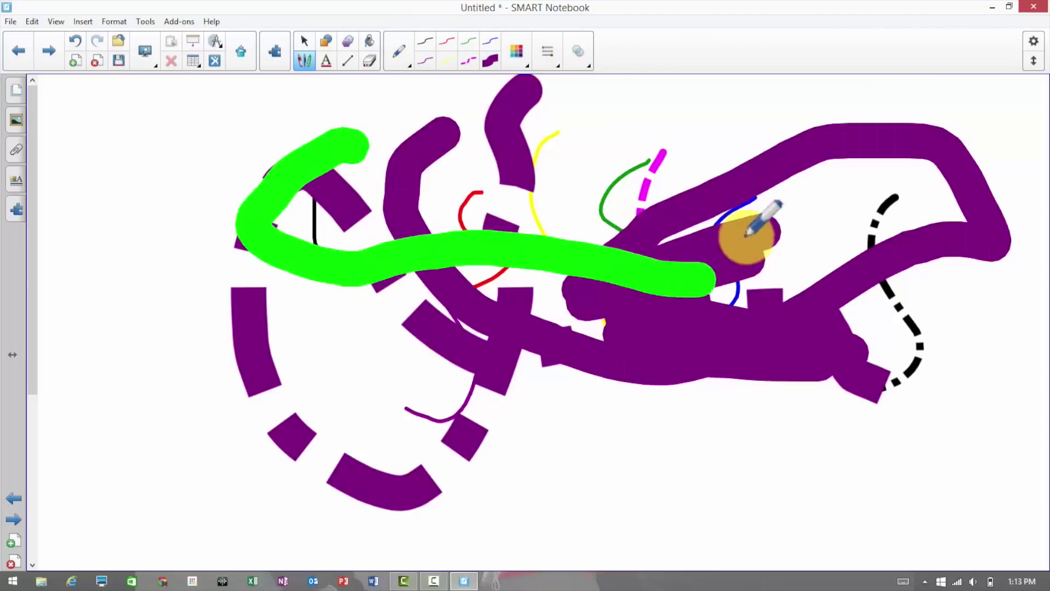
drag(747, 236, 746, 219)
Set the green pen to the second-thinnest dotted line with a square start and round end, and draw a wide loop.
click(546, 58)
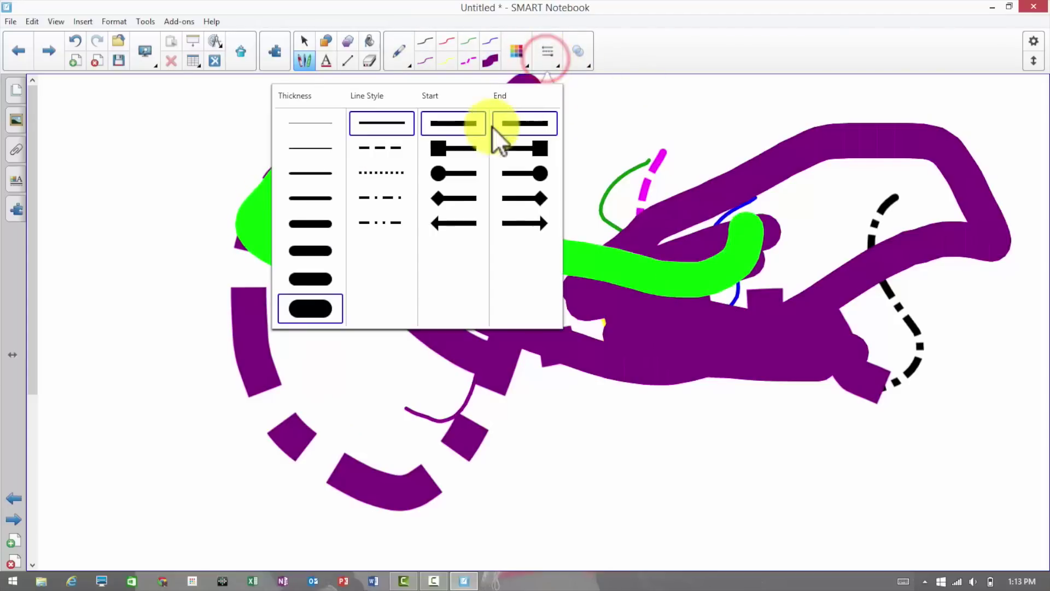
click(298, 149)
click(440, 143)
click(526, 174)
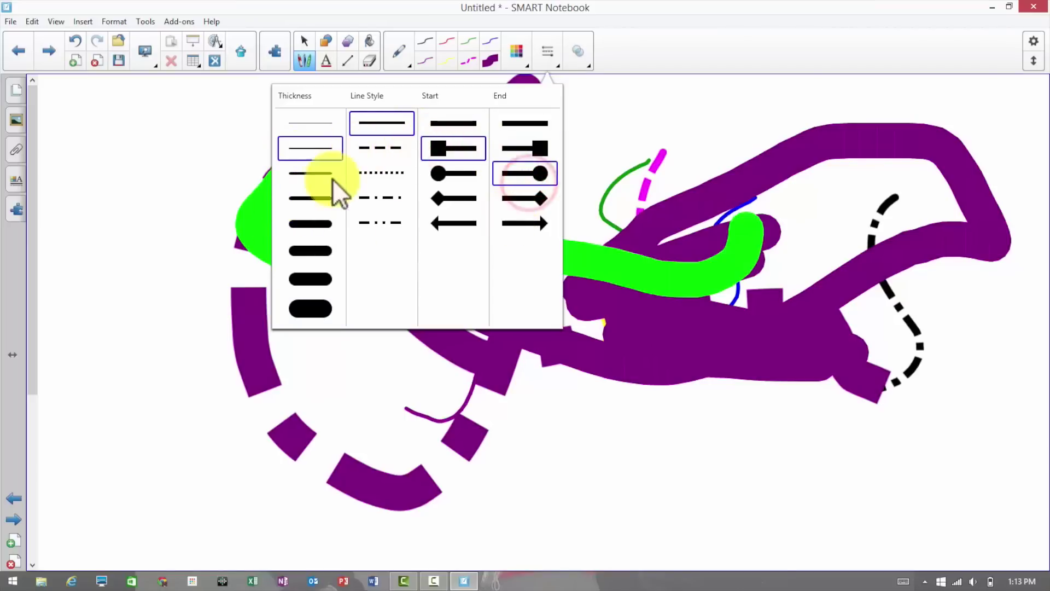
click(367, 167)
mouse_move(116, 137)
mouse_down()
mouse_move(614, 176)
mouse_move(950, 246)
mouse_move(633, 342)
mouse_up()
drag(410, 338, 97, 158)
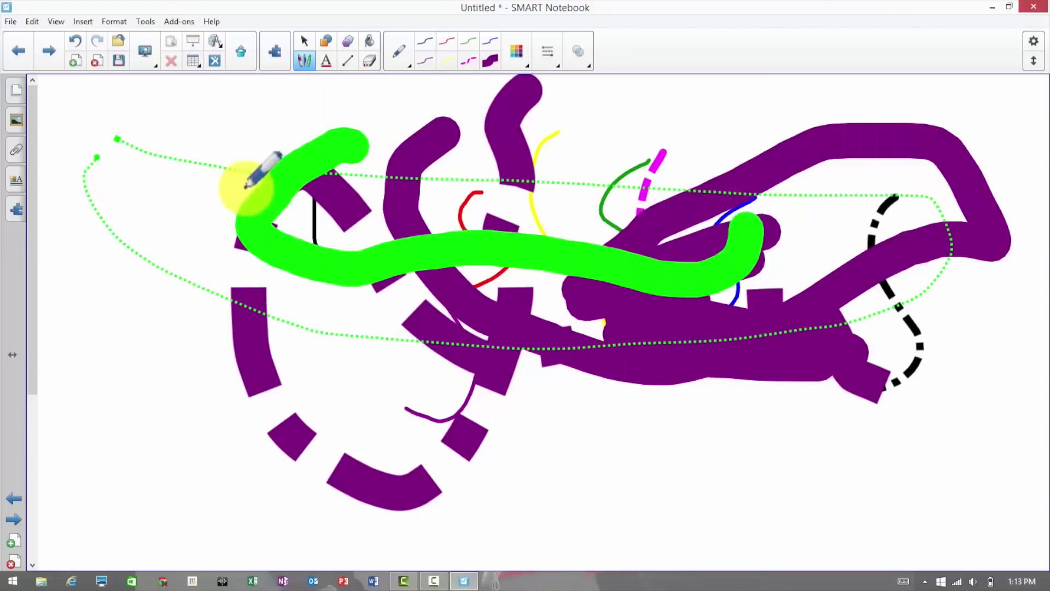
Increase the pen's transparency and draw a faint green dotted curve winding across the page.
click(579, 58)
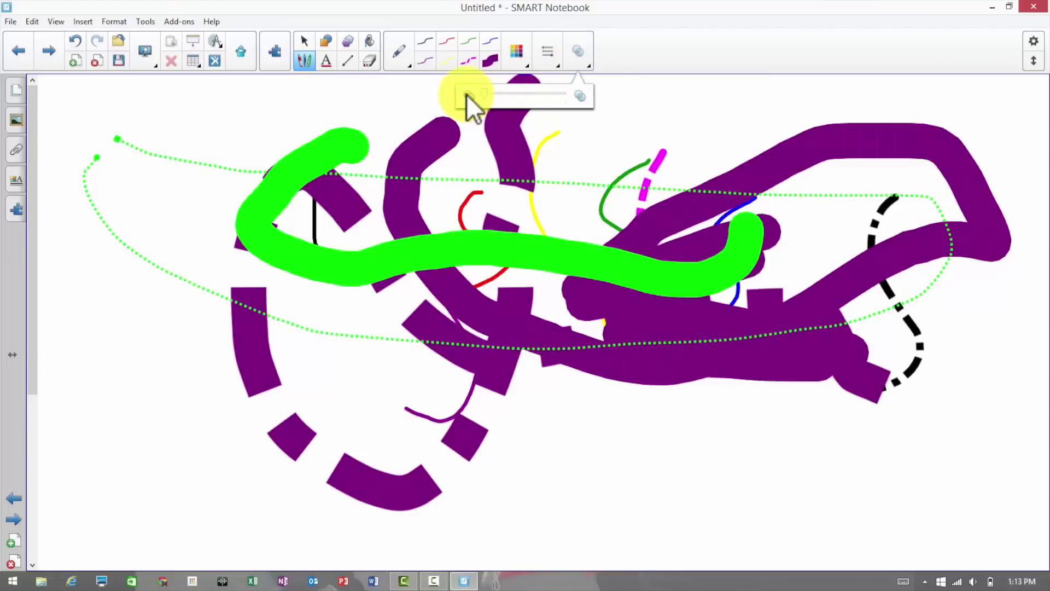
mouse_move(548, 135)
mouse_down()
mouse_move(606, 162)
mouse_move(793, 143)
mouse_move(827, 221)
mouse_move(480, 310)
mouse_move(70, 274)
mouse_move(202, 329)
mouse_move(132, 358)
mouse_up()
drag(179, 395, 214, 406)
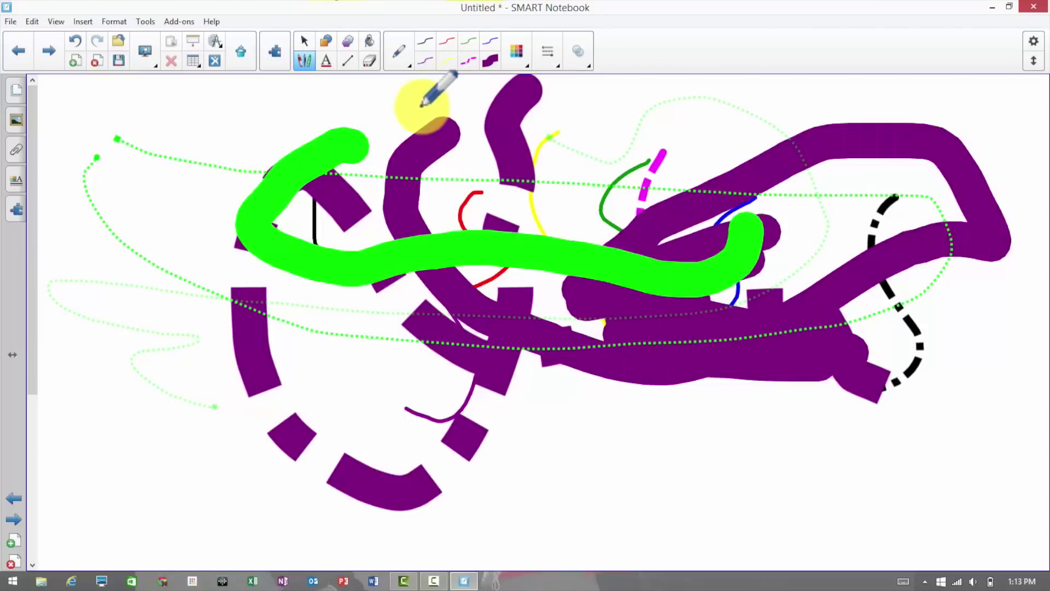
Switch to the Calligraphic Pen, insert a new page, and draw a black figure-eight outline.
click(409, 56)
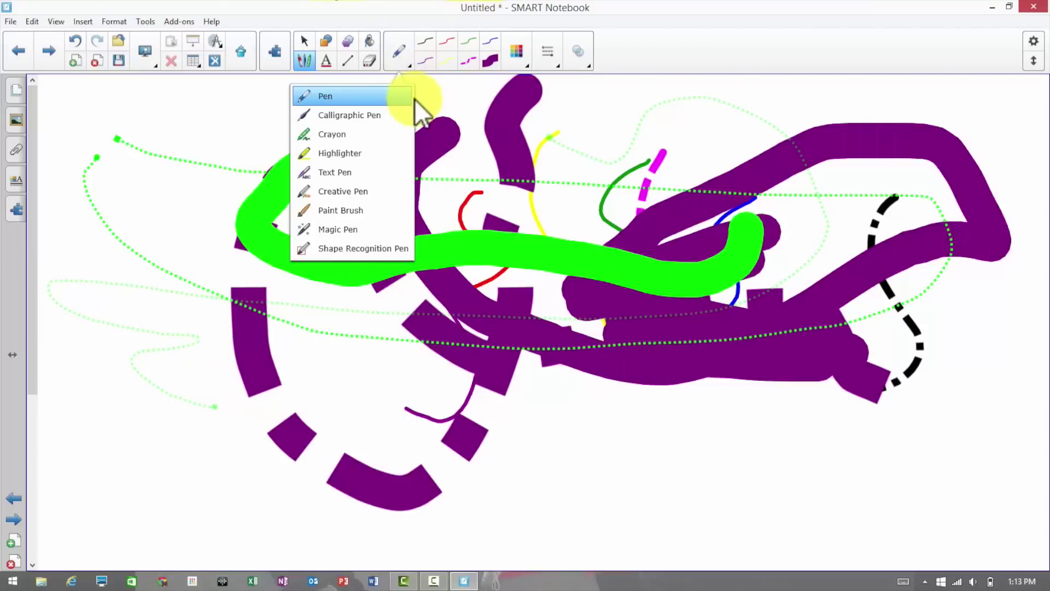
click(383, 114)
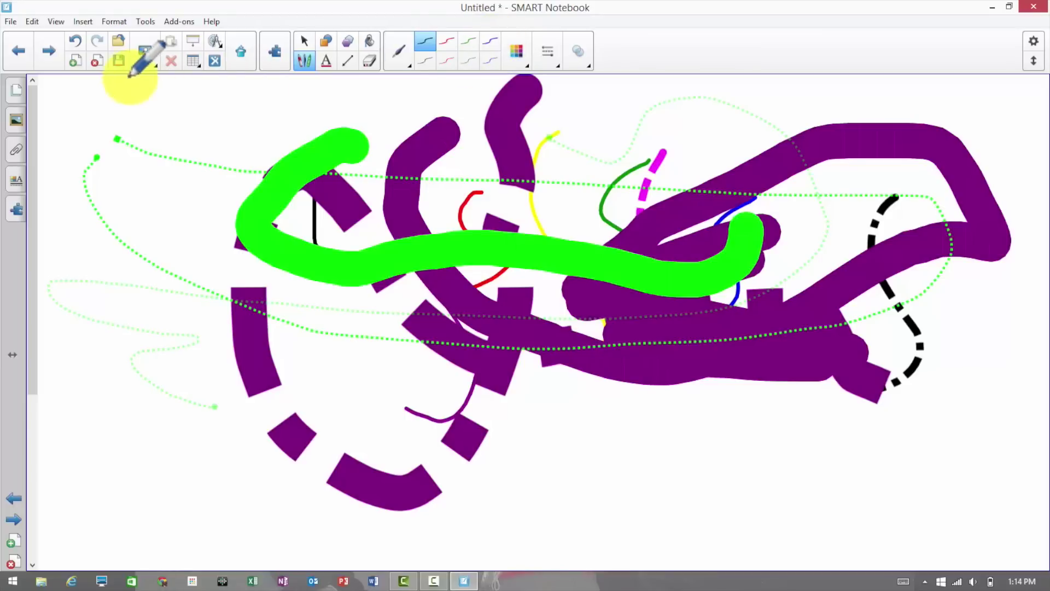
click(80, 61)
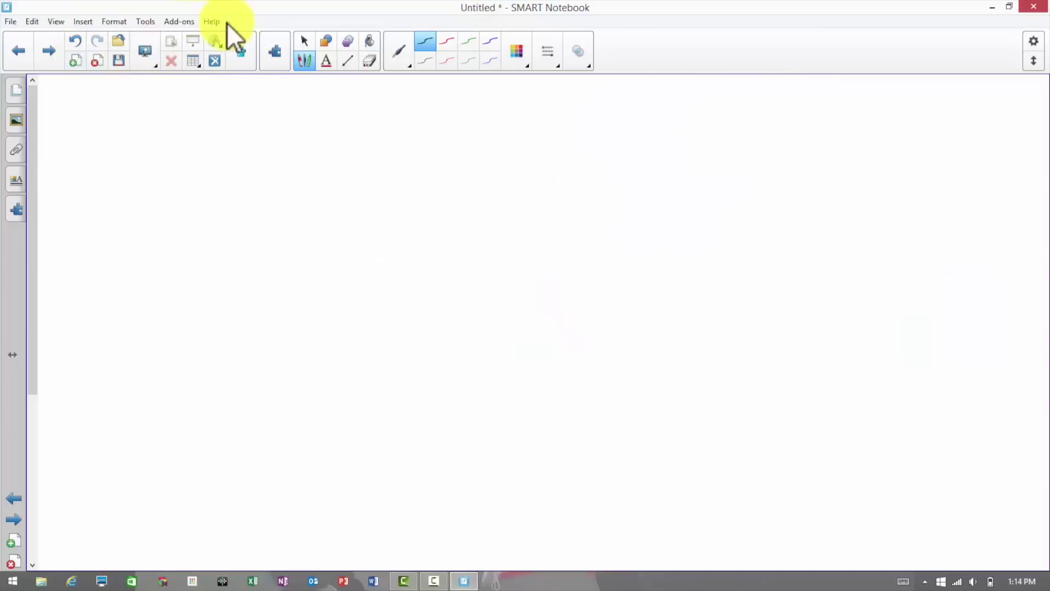
drag(319, 144, 272, 269)
mouse_move(309, 298)
mouse_down()
mouse_move(490, 262)
mouse_move(676, 320)
mouse_move(637, 214)
mouse_move(449, 238)
mouse_move(402, 180)
mouse_move(281, 163)
mouse_up()
Draw calligraphic strokes with the thin black preset and the thick red, green and blue presets.
click(425, 59)
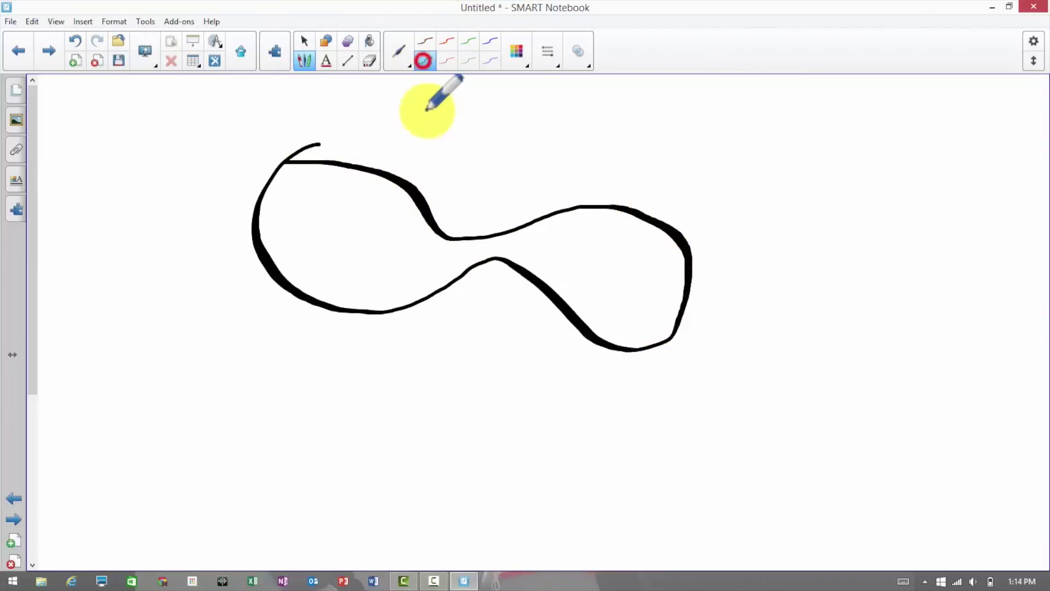
mouse_move(427, 119)
mouse_down()
mouse_move(773, 225)
mouse_move(699, 392)
mouse_move(351, 399)
mouse_move(147, 207)
mouse_move(194, 110)
mouse_up()
click(446, 39)
drag(450, 82, 1013, 279)
click(470, 41)
drag(471, 172, 810, 283)
click(492, 39)
mouse_move(389, 214)
mouse_down()
mouse_move(575, 284)
mouse_move(759, 313)
mouse_up()
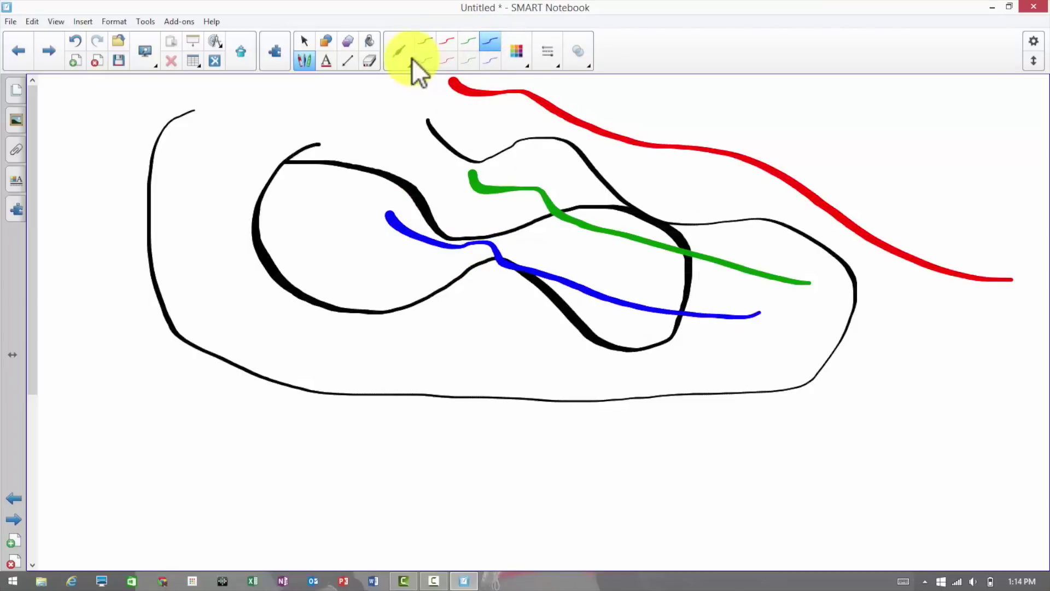
Draw long curved calligraphic strokes with the thin red, green and blue presets.
click(447, 60)
mouse_move(247, 127)
mouse_down()
mouse_move(293, 309)
mouse_move(595, 366)
mouse_move(644, 356)
mouse_up()
click(469, 61)
mouse_move(387, 137)
mouse_down()
mouse_move(491, 292)
mouse_move(738, 330)
mouse_up()
click(490, 60)
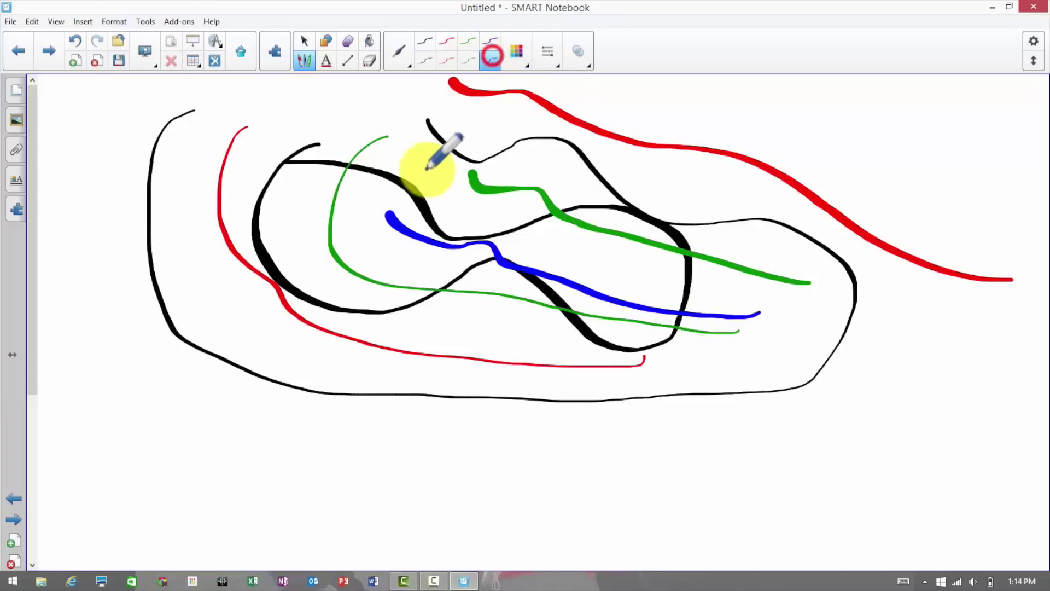
mouse_move(413, 143)
mouse_down()
mouse_move(618, 254)
mouse_move(848, 299)
mouse_move(772, 282)
mouse_move(759, 290)
mouse_up()
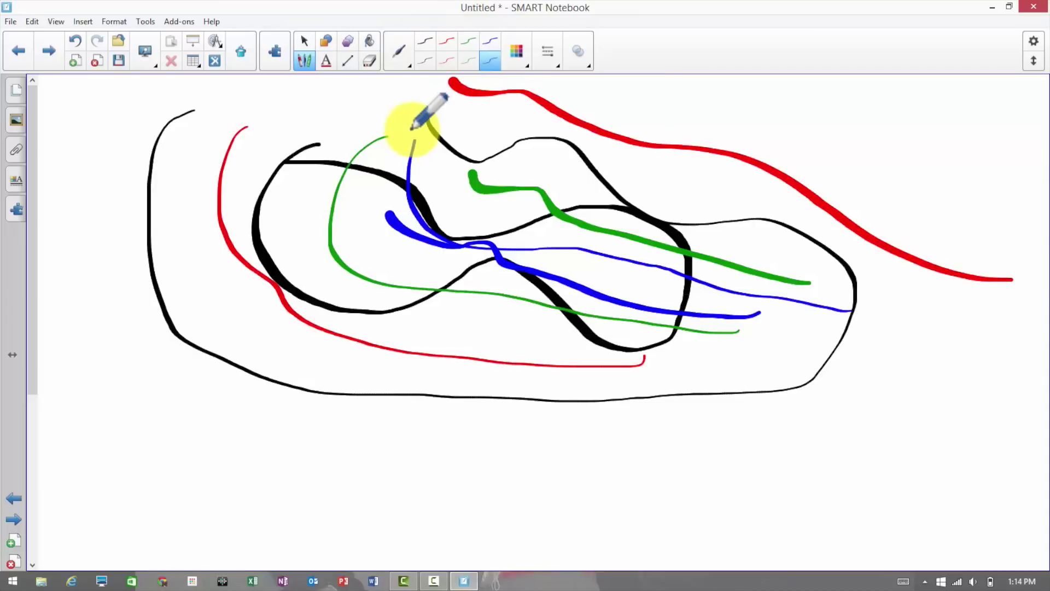
Add a second set of calligraphic strokes with the thin black, red, green and blue presets around the existing curves.
click(425, 60)
mouse_move(408, 96)
mouse_down()
mouse_move(421, 134)
mouse_move(592, 213)
mouse_move(1012, 309)
mouse_move(892, 395)
mouse_up()
click(442, 60)
drag(325, 410, 574, 466)
click(464, 65)
drag(662, 498, 859, 488)
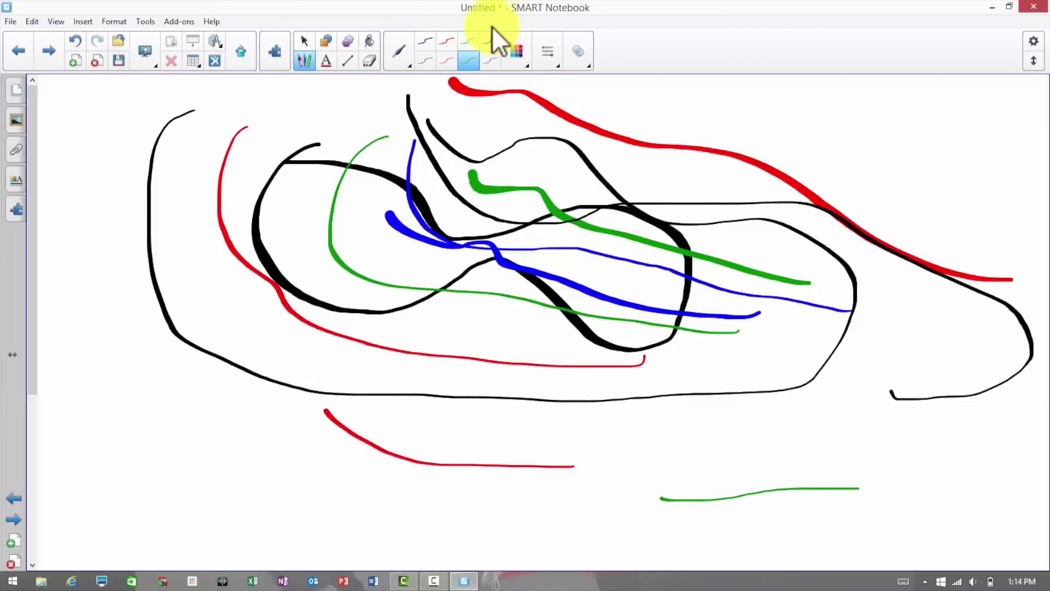
click(490, 60)
mouse_move(186, 379)
mouse_down()
mouse_move(277, 448)
mouse_move(362, 474)
mouse_up()
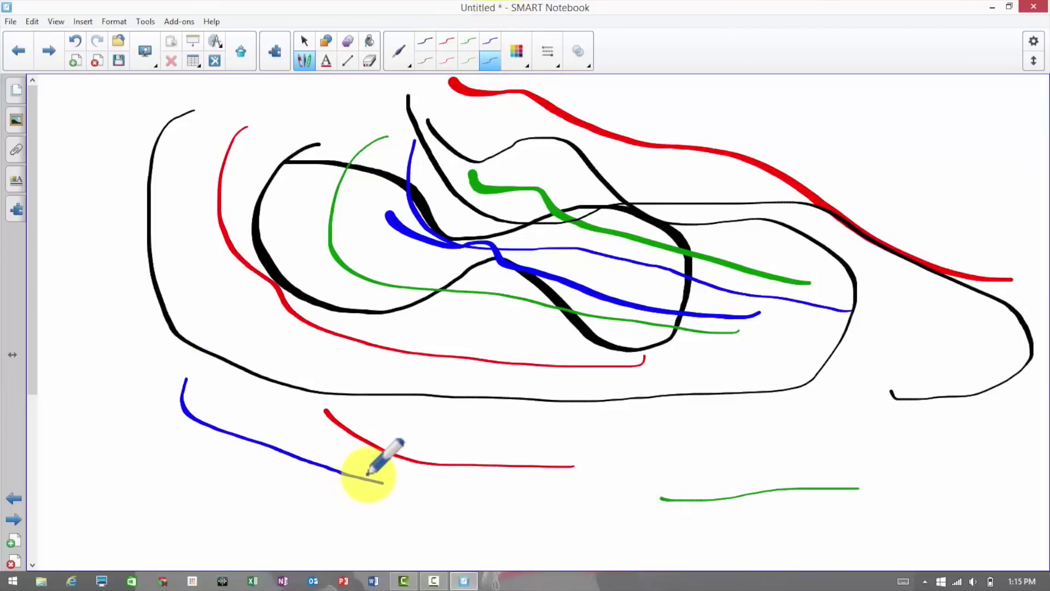
drag(368, 474, 383, 482)
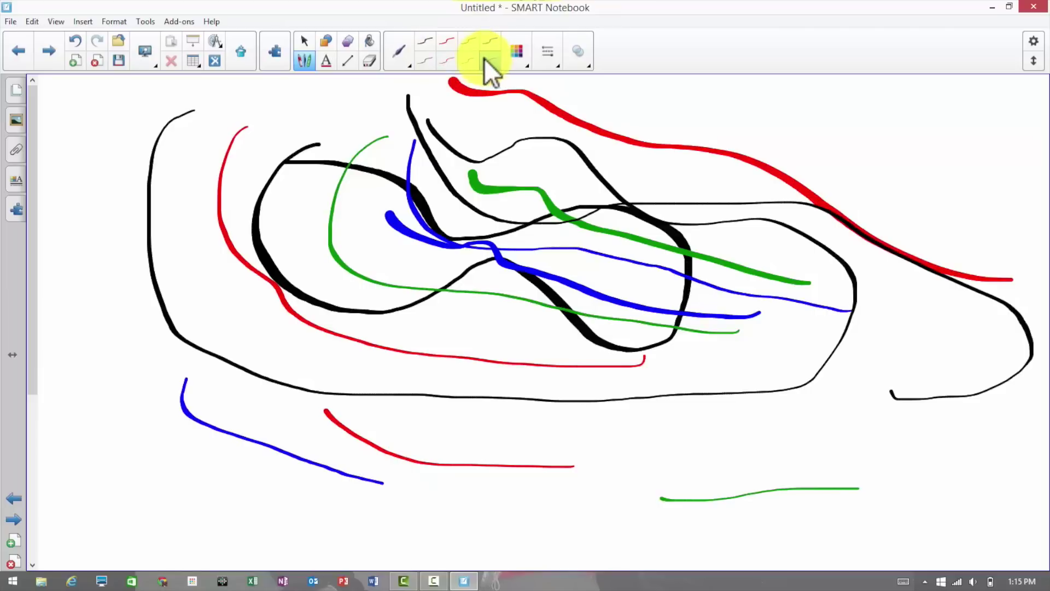
Compare the Calligraphic Pen's line options with those of the regular Pen, and return to the Calligraphic Pen.
click(549, 55)
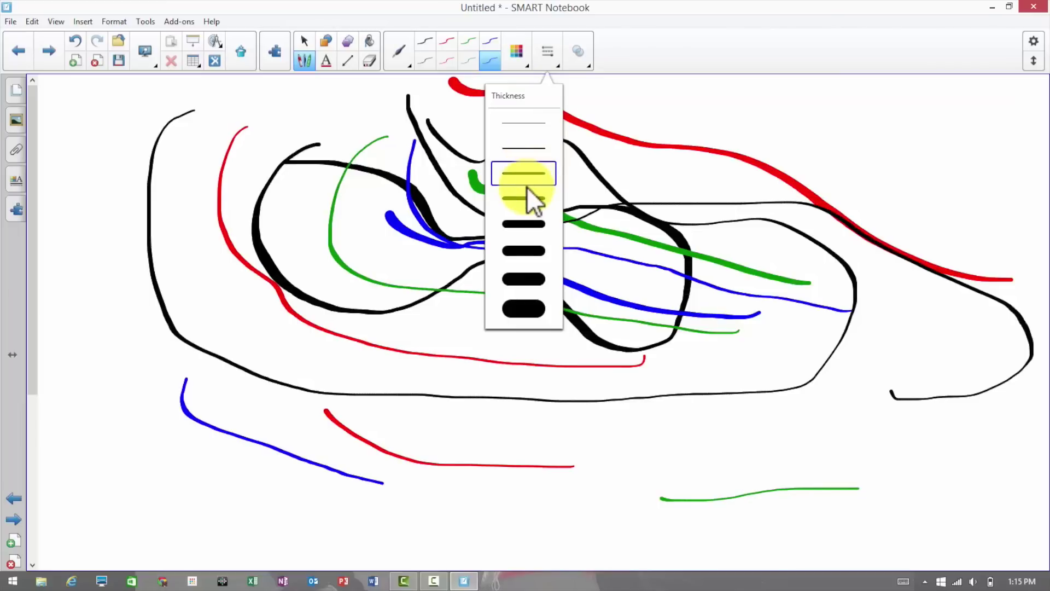
click(310, 58)
click(393, 53)
click(389, 91)
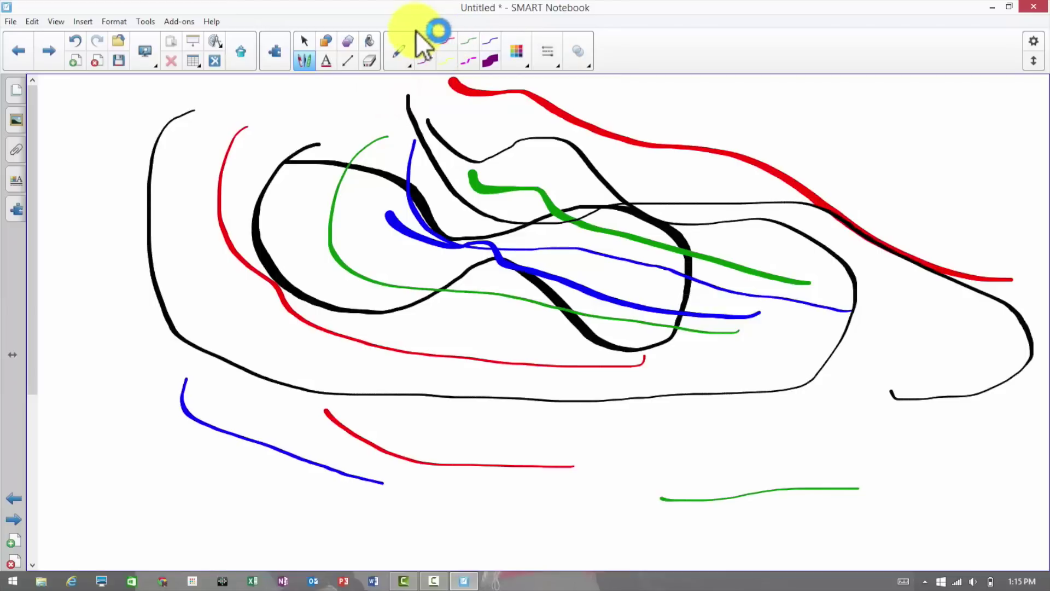
click(545, 52)
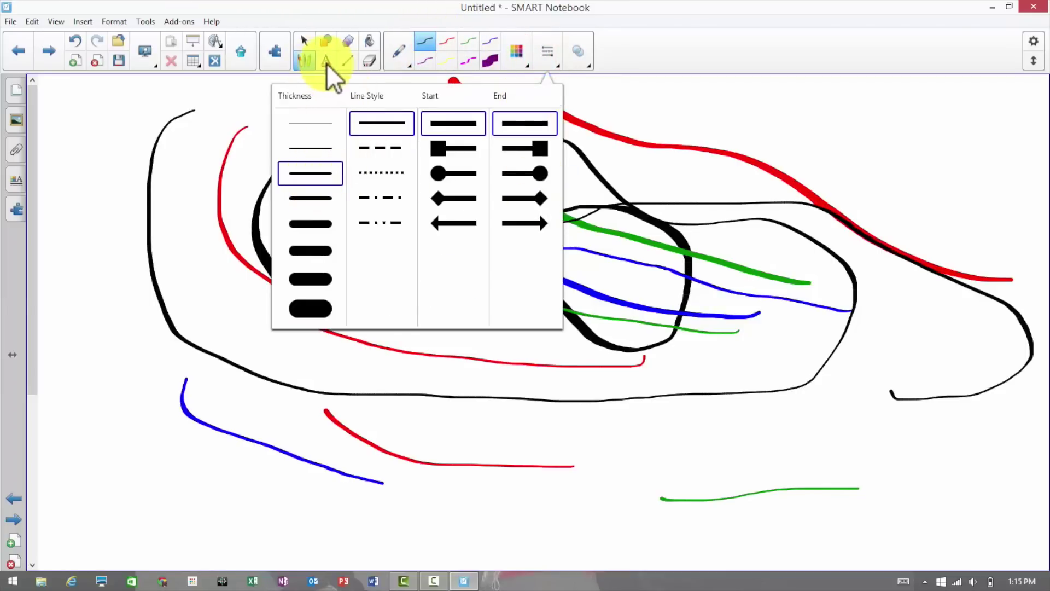
click(391, 55)
click(359, 117)
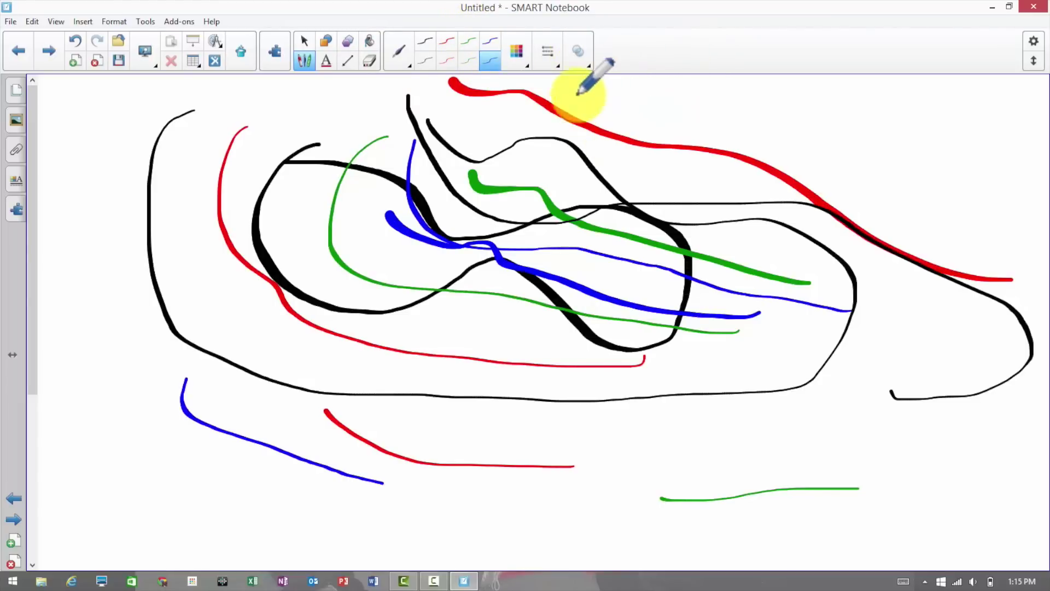
Review the Calligraphic Pen's line color, thickness and transparency options.
click(514, 53)
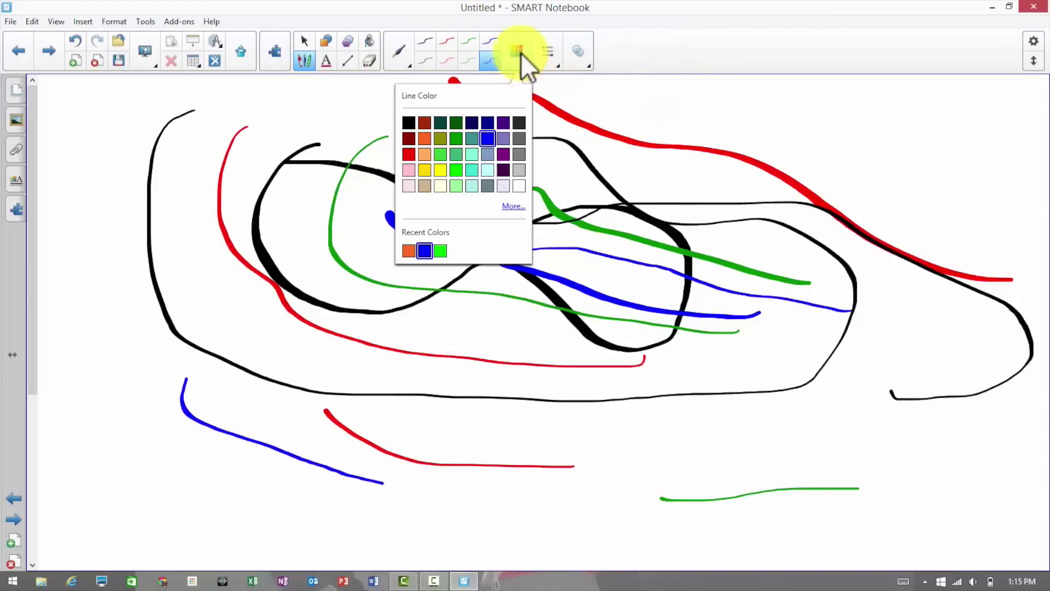
click(547, 52)
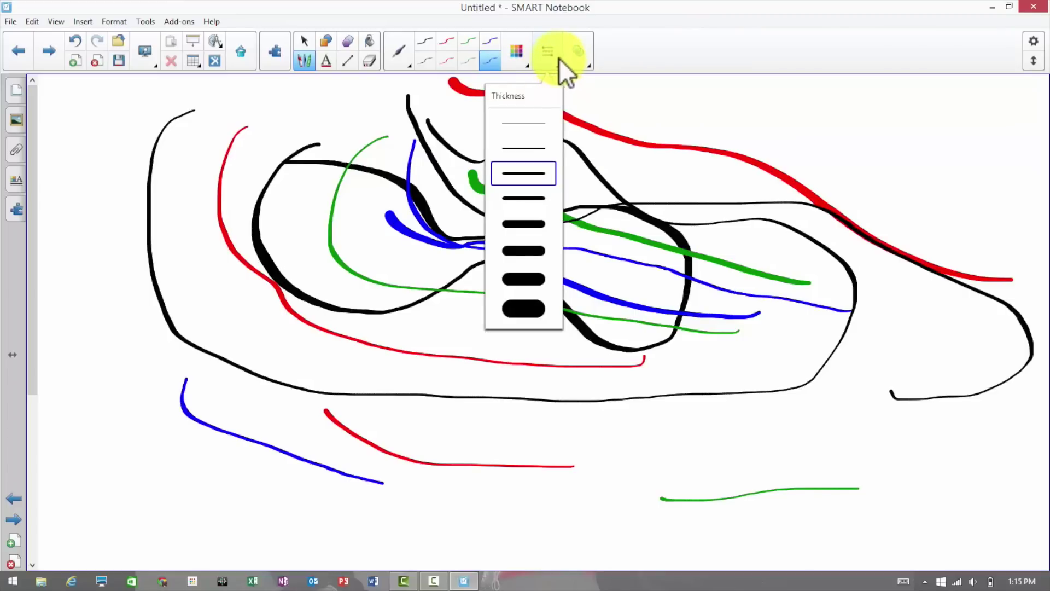
click(581, 45)
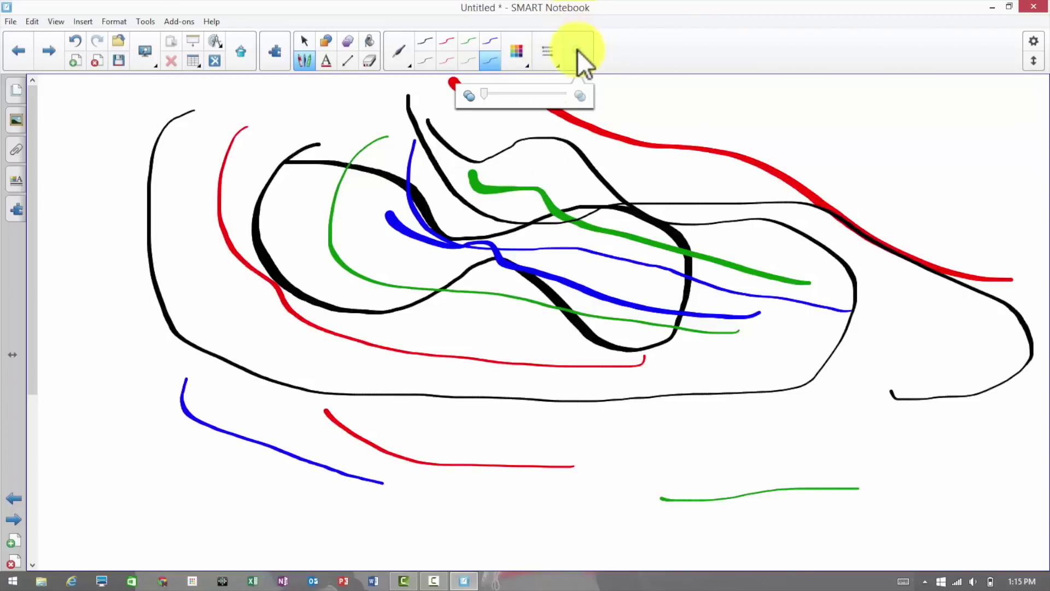
Switch to the Crayon, go to a blank page, and draw a closed black outline and a curved red stroke.
click(387, 65)
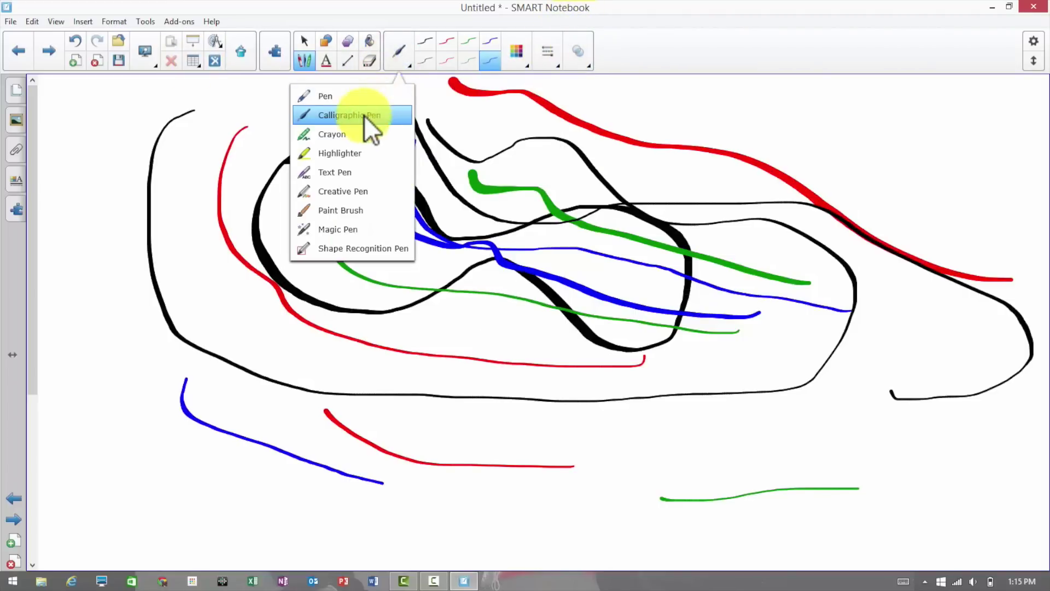
click(356, 128)
click(53, 52)
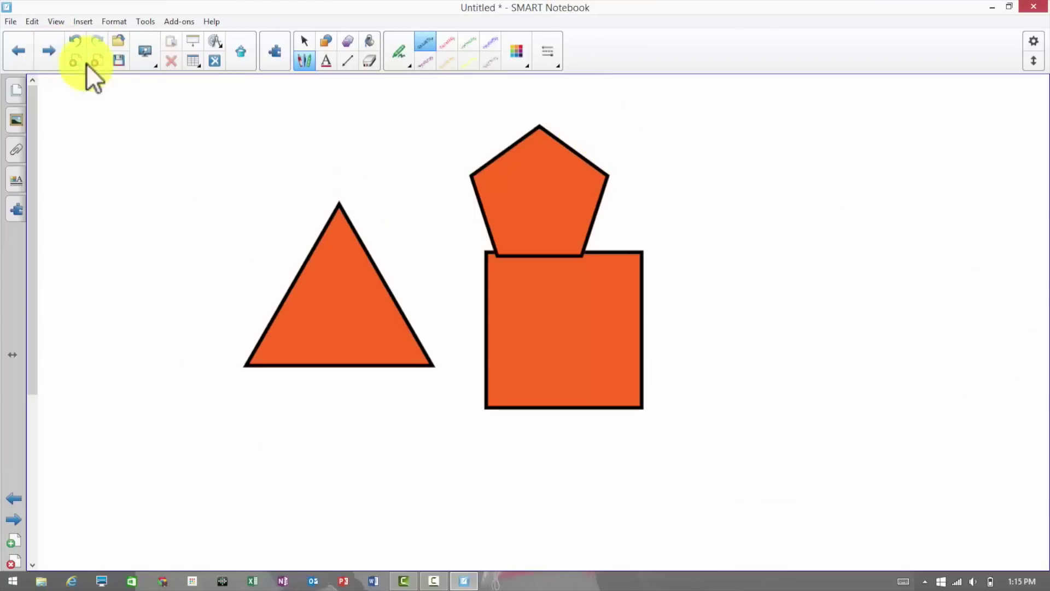
click(49, 50)
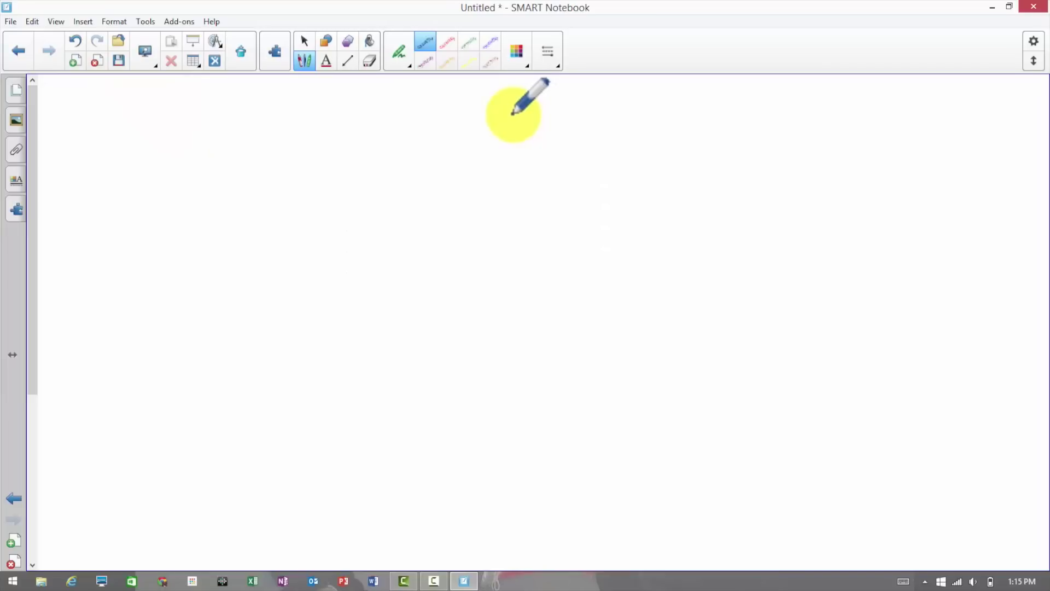
mouse_move(396, 114)
mouse_down()
mouse_move(389, 287)
mouse_move(210, 414)
mouse_move(228, 262)
mouse_move(286, 145)
mouse_move(371, 112)
mouse_move(407, 115)
mouse_up()
click(447, 41)
mouse_move(516, 139)
mouse_down()
mouse_move(487, 189)
mouse_move(629, 408)
mouse_move(659, 349)
mouse_up()
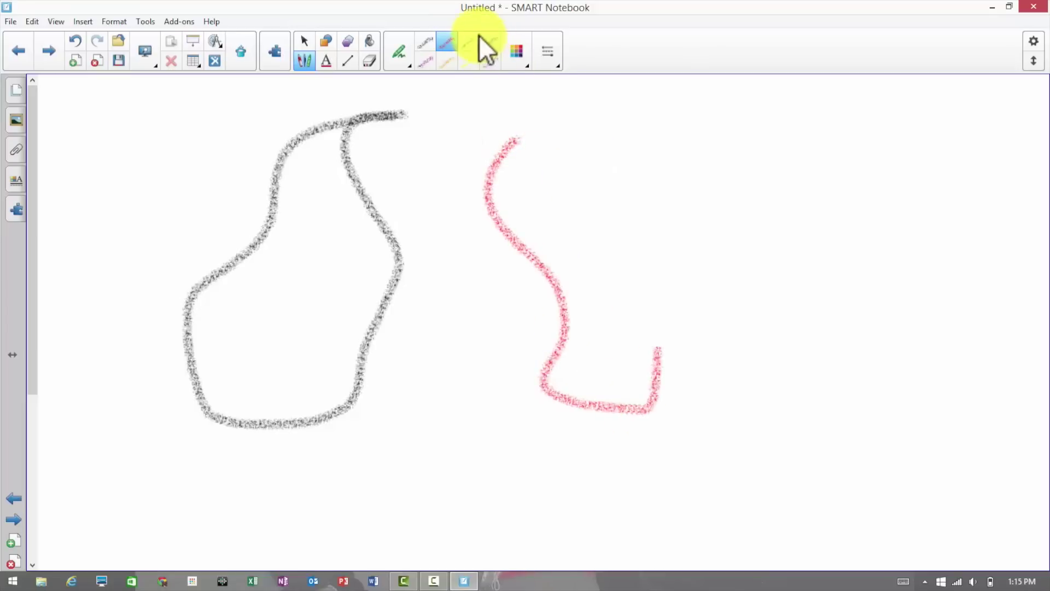
Draw curved crayon strokes in green, blue, purple and orange beside the red one.
mouse_move(782, 214)
mouse_down()
mouse_move(814, 391)
mouse_move(787, 414)
mouse_up()
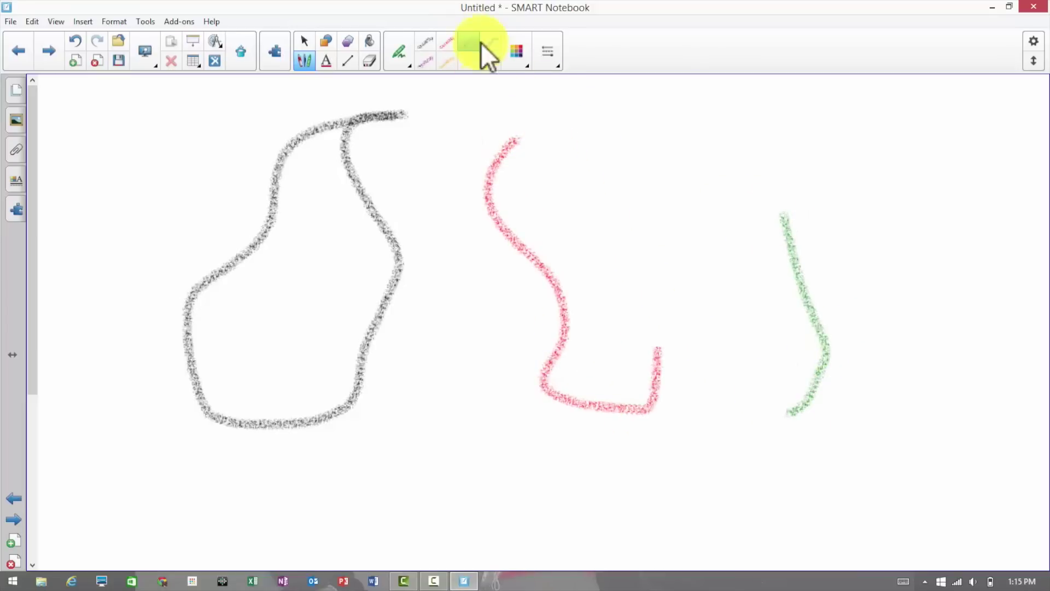
mouse_move(684, 139)
mouse_down()
mouse_move(732, 309)
mouse_move(705, 432)
mouse_move(711, 453)
mouse_up()
mouse_move(486, 94)
mouse_down()
mouse_move(514, 295)
mouse_move(438, 330)
mouse_up()
click(445, 63)
mouse_move(578, 131)
mouse_down()
mouse_move(586, 216)
mouse_move(692, 355)
mouse_up()
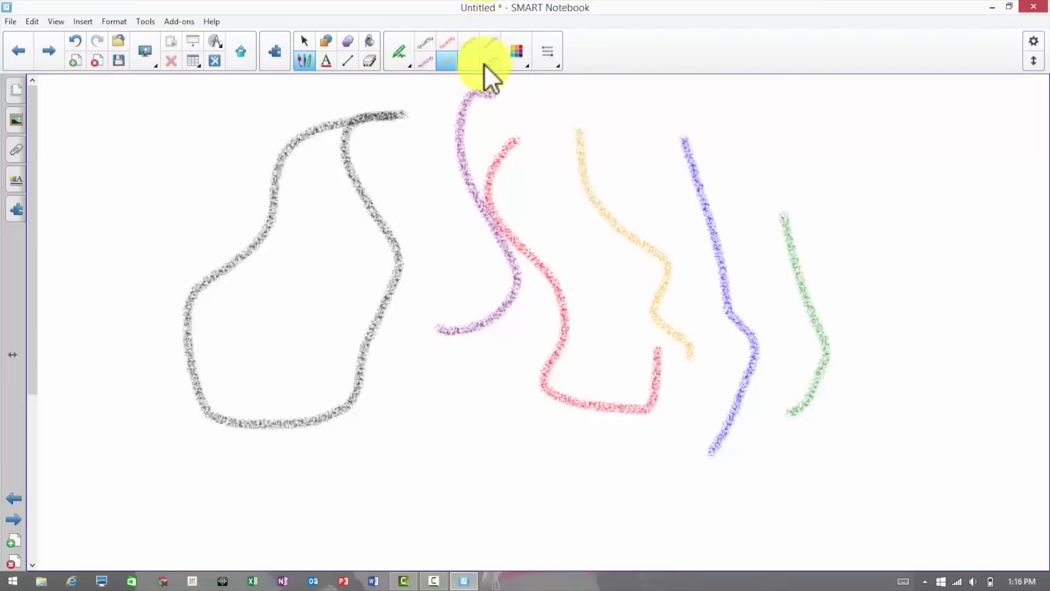
Draw a yellow and a brown crayon stroke among the existing colored strokes.
drag(526, 89, 605, 287)
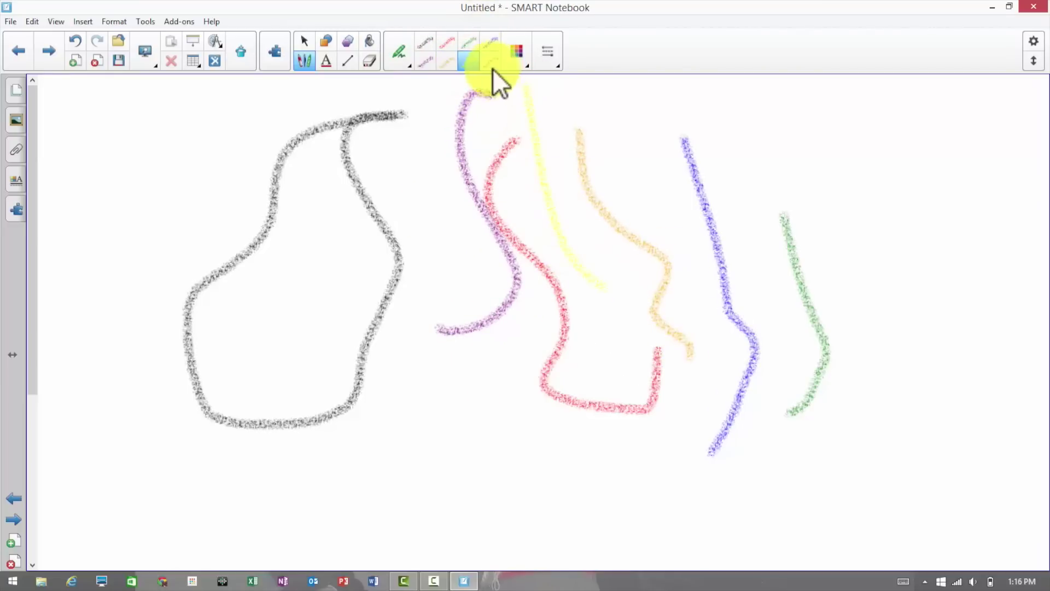
drag(689, 205, 720, 305)
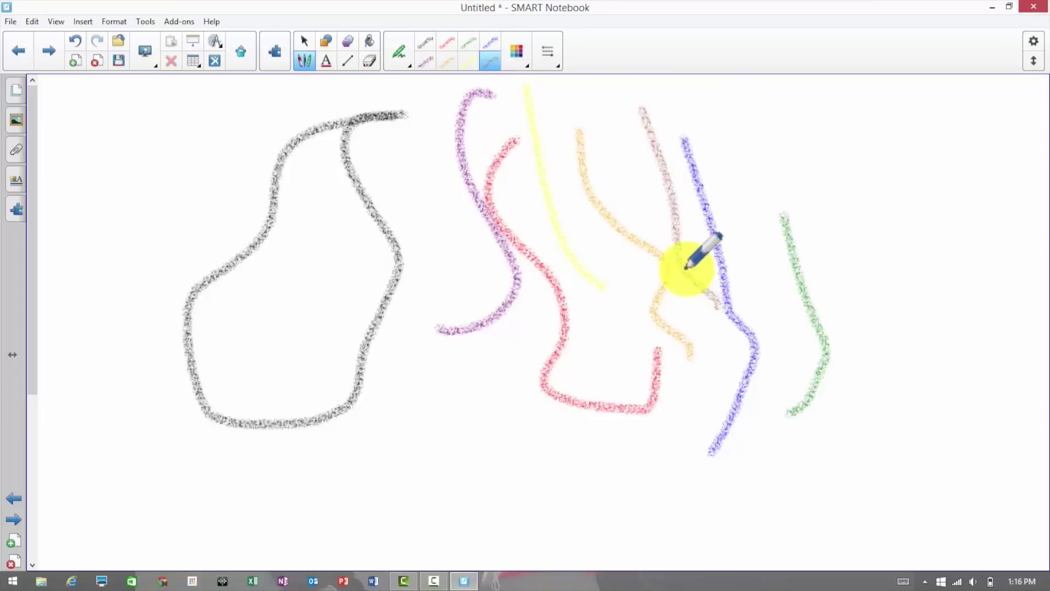
Set the crayon's line color to green and draw a long winding stroke across the page.
click(525, 64)
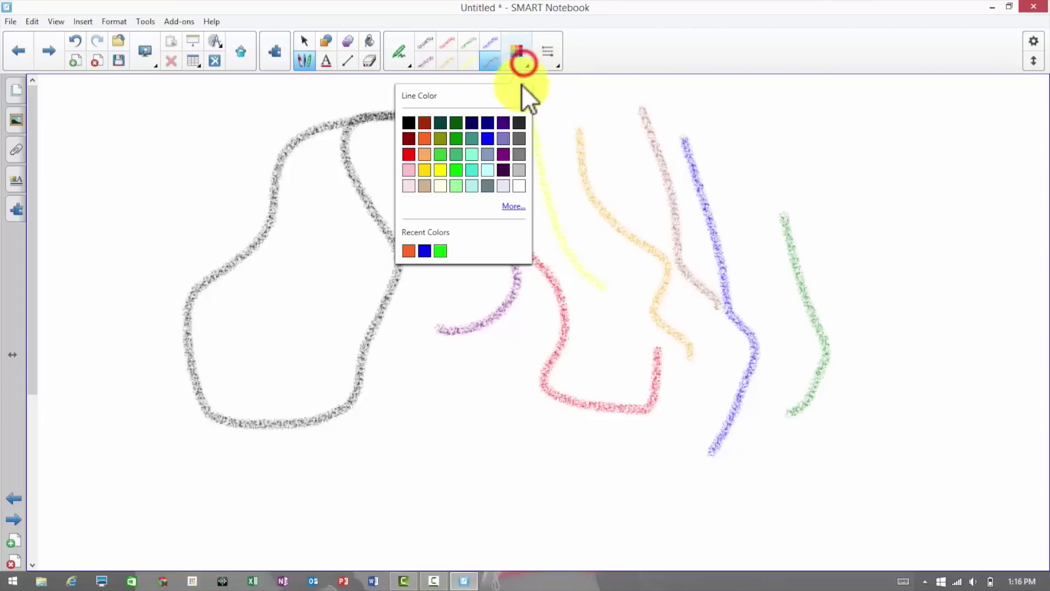
click(502, 155)
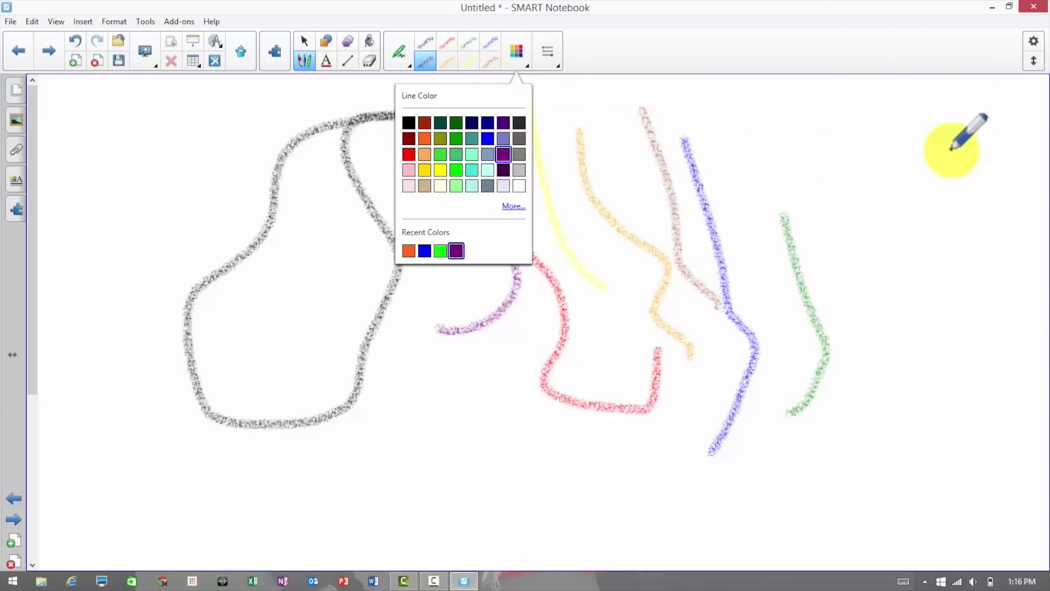
click(460, 144)
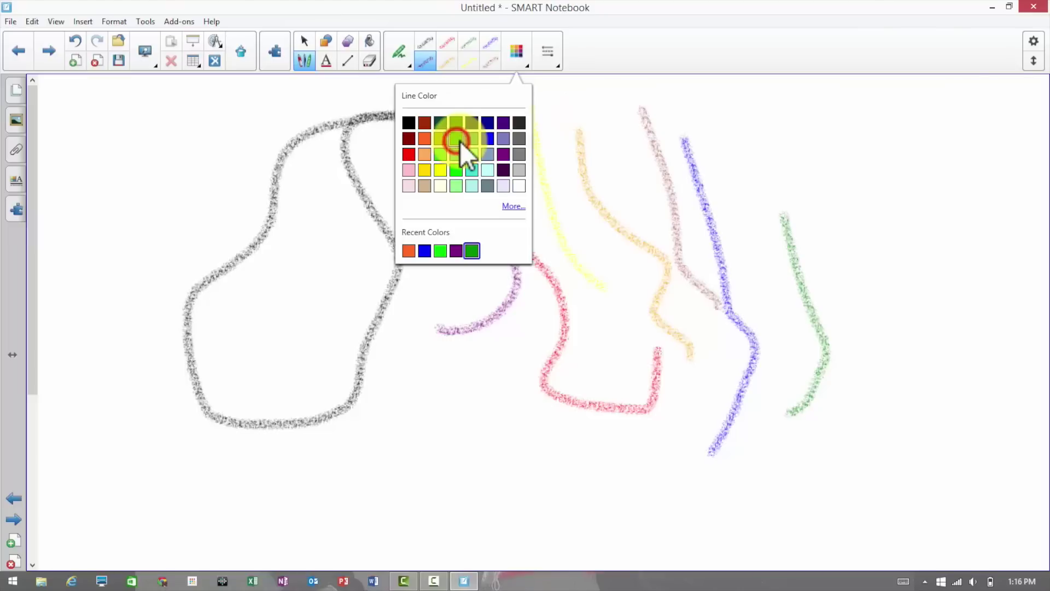
mouse_move(1009, 108)
mouse_down()
mouse_move(834, 577)
mouse_move(719, 437)
mouse_move(641, 301)
mouse_up()
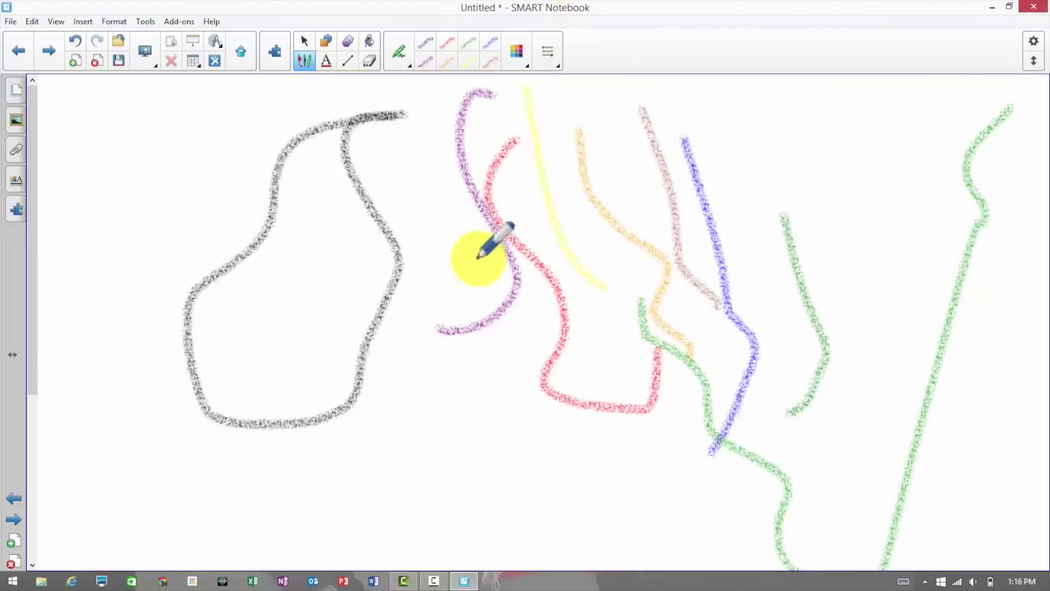
Set the crayon to the thickest line and draw a curved green stroke crossing the black outline.
click(540, 48)
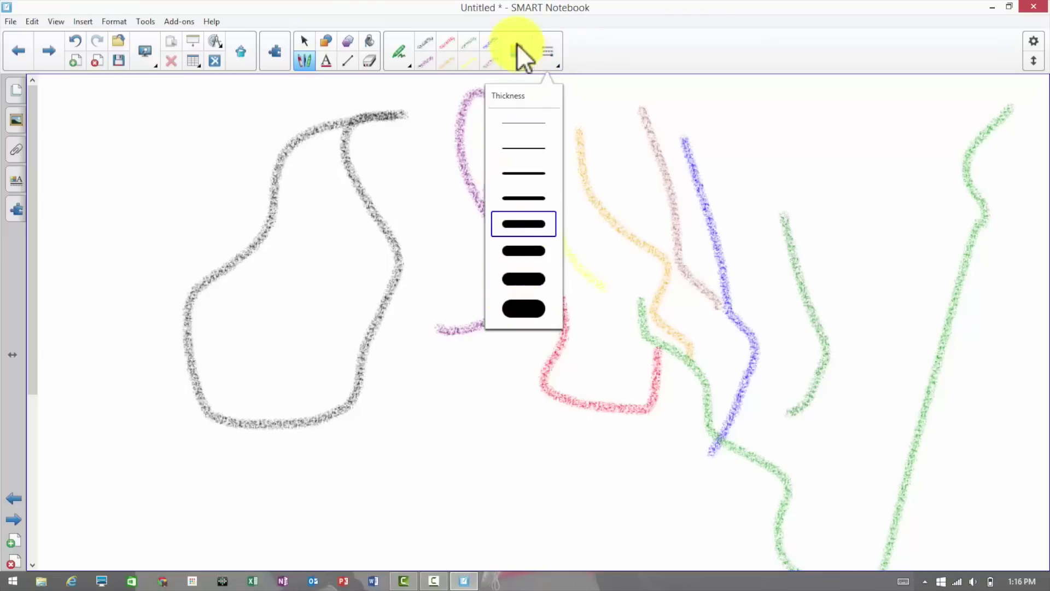
click(513, 307)
click(370, 47)
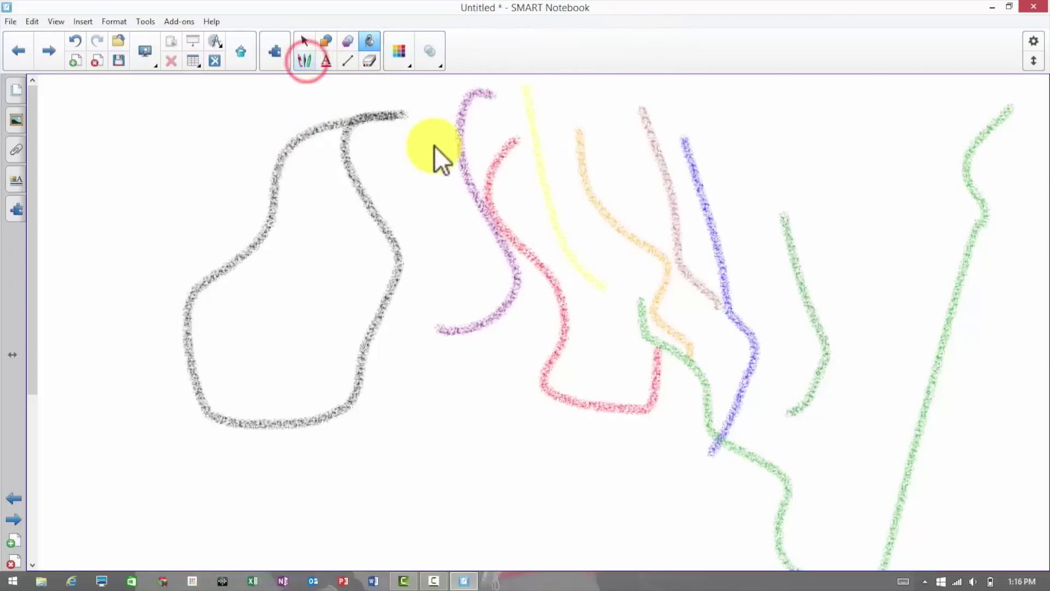
mouse_move(438, 118)
mouse_down()
mouse_move(428, 342)
mouse_move(335, 352)
mouse_move(322, 328)
mouse_up()
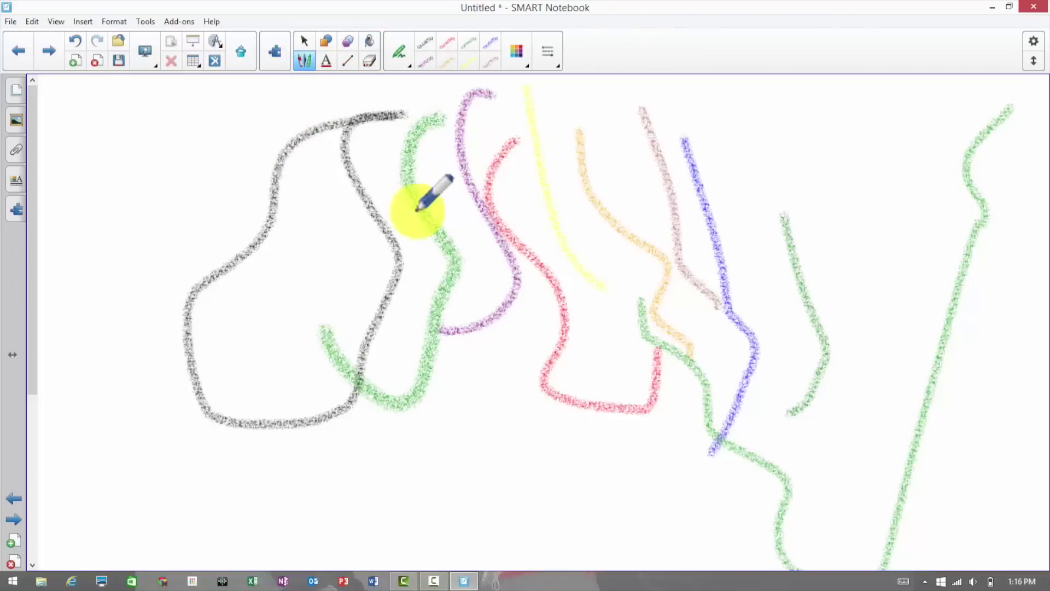
Switch to the Highlighter and draw a yellow band across the crayon strokes.
click(404, 69)
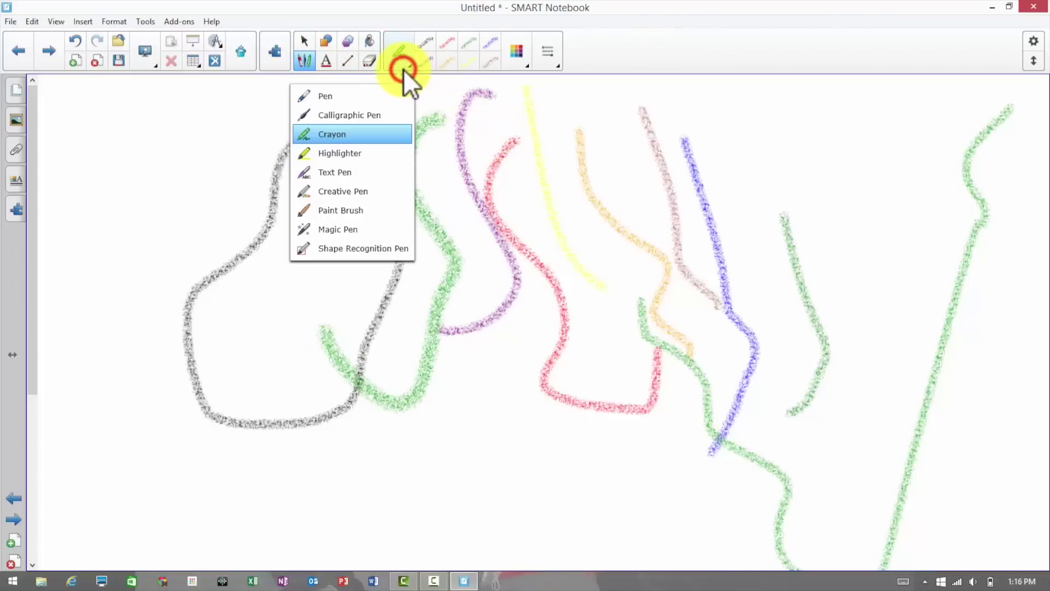
click(362, 149)
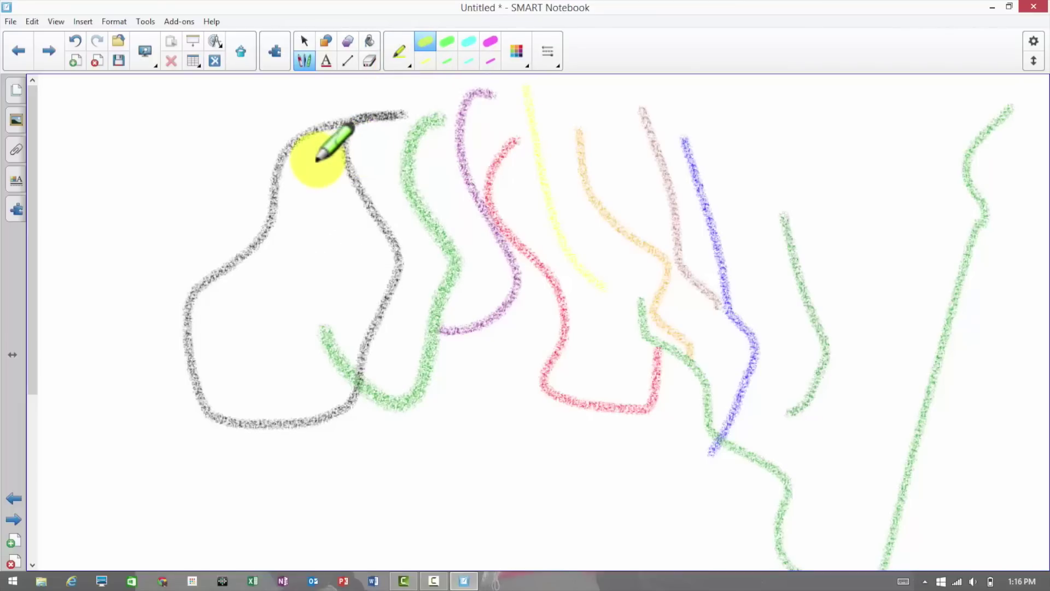
mouse_move(87, 158)
mouse_down()
mouse_move(344, 153)
mouse_move(733, 181)
mouse_up()
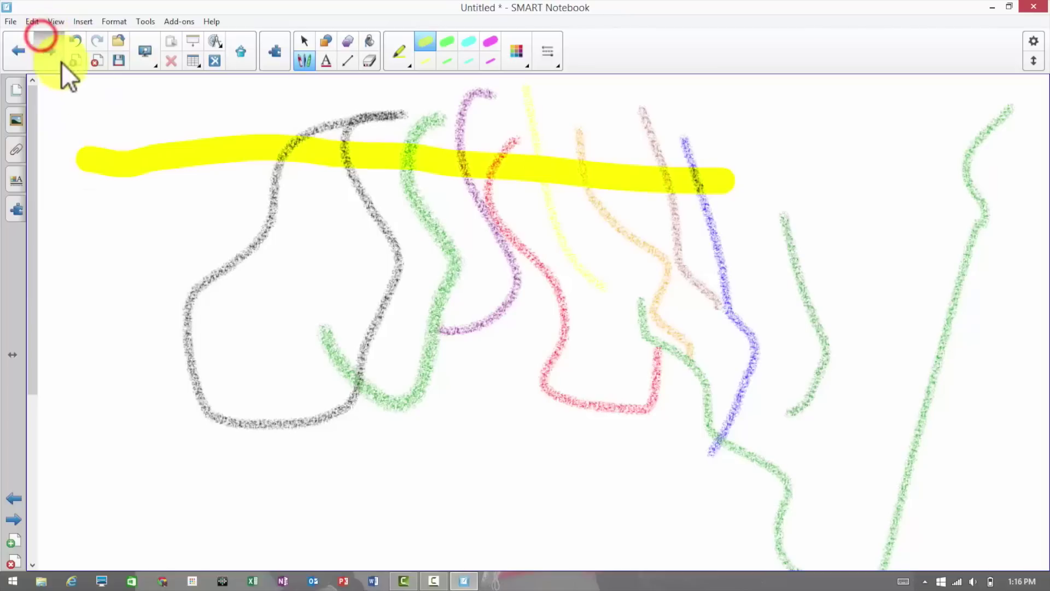
Go to the next blank page and handwrite "Hi" in black with the regular Pen.
click(48, 49)
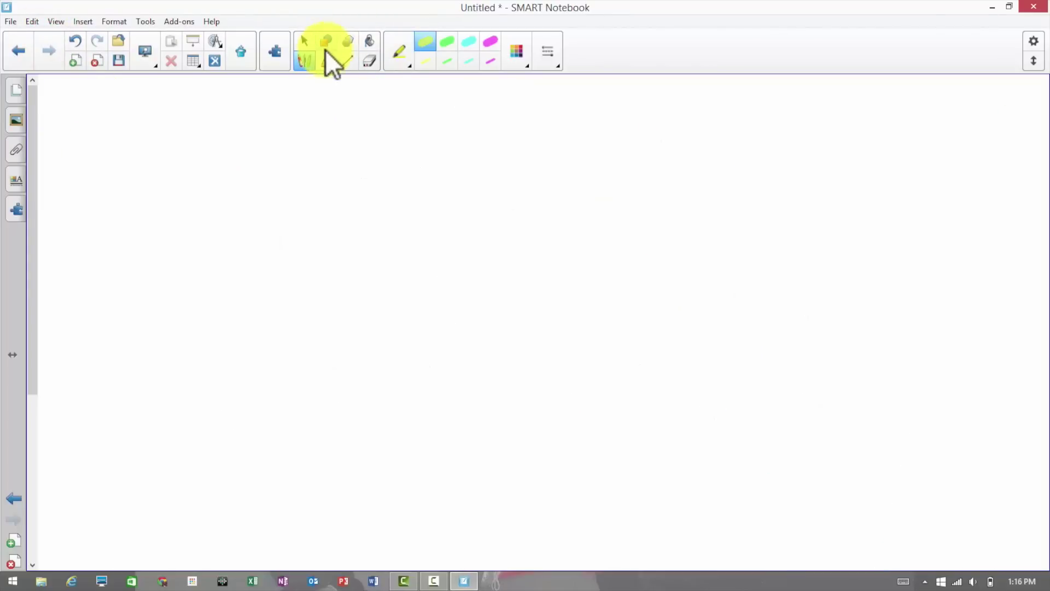
click(397, 51)
click(377, 94)
drag(260, 112, 259, 202)
drag(308, 104, 294, 197)
drag(261, 159, 321, 146)
click(322, 141)
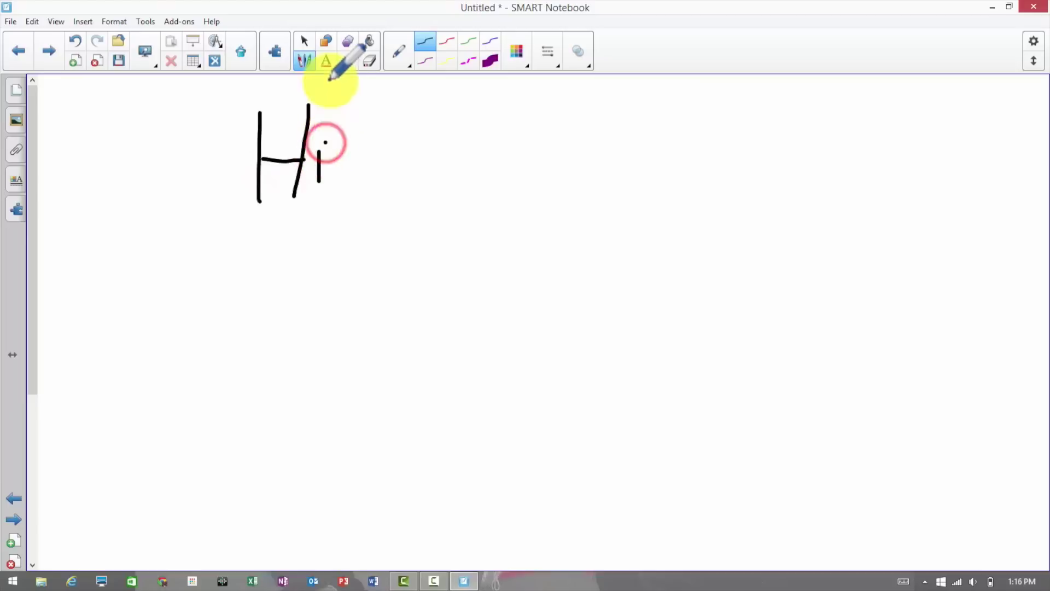
Highlight the handwritten "Hi" in yellow, and erase the highlight's outer edge beside the letter i.
click(397, 52)
click(378, 153)
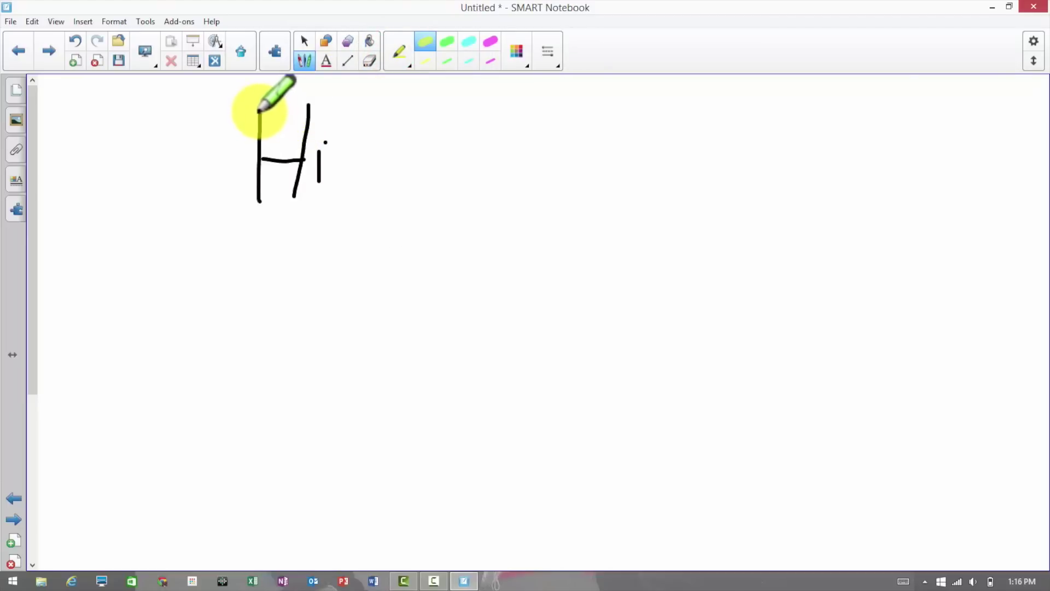
mouse_move(261, 113)
mouse_down()
mouse_move(330, 113)
mouse_move(337, 132)
mouse_move(260, 136)
mouse_move(340, 172)
mouse_move(270, 171)
mouse_move(244, 187)
mouse_move(359, 187)
mouse_move(370, 171)
mouse_up()
click(369, 61)
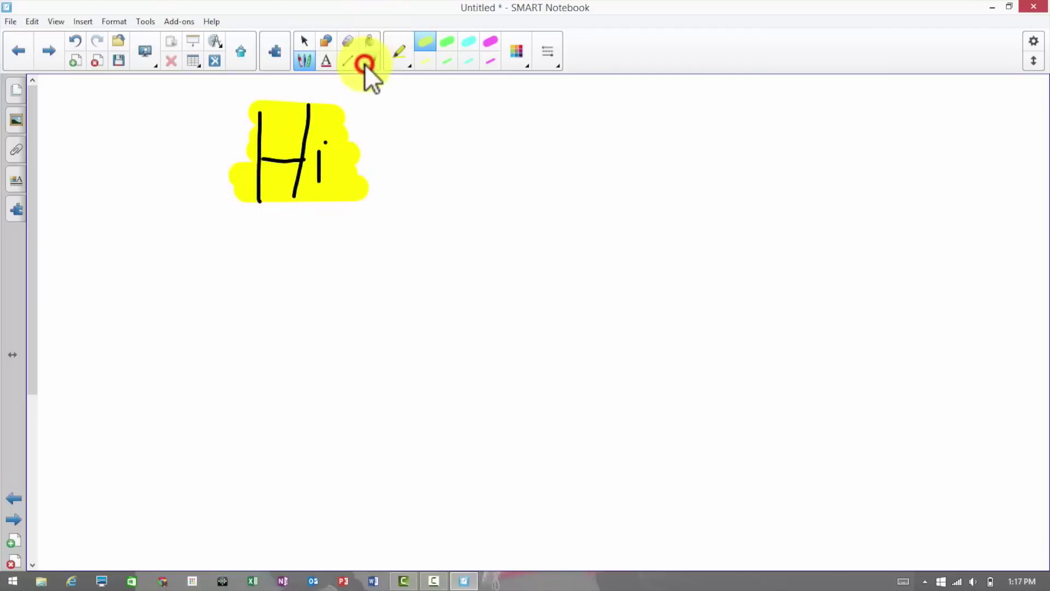
drag(362, 191, 352, 103)
Switch to the Text Pen, handwrite "Hi" on a new blank page, and accept its conversion to text.
click(304, 59)
click(405, 61)
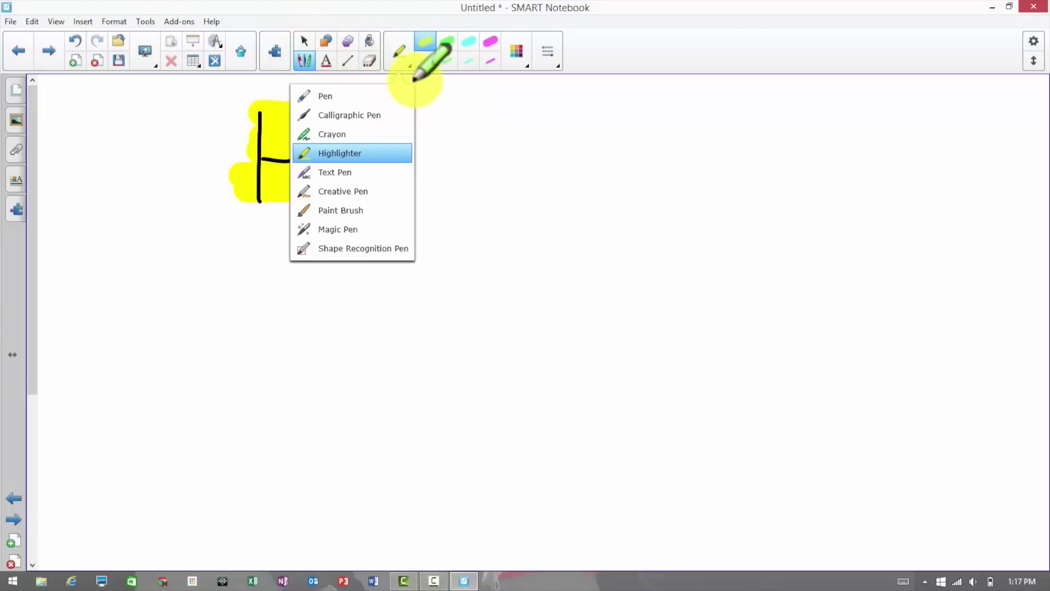
click(343, 171)
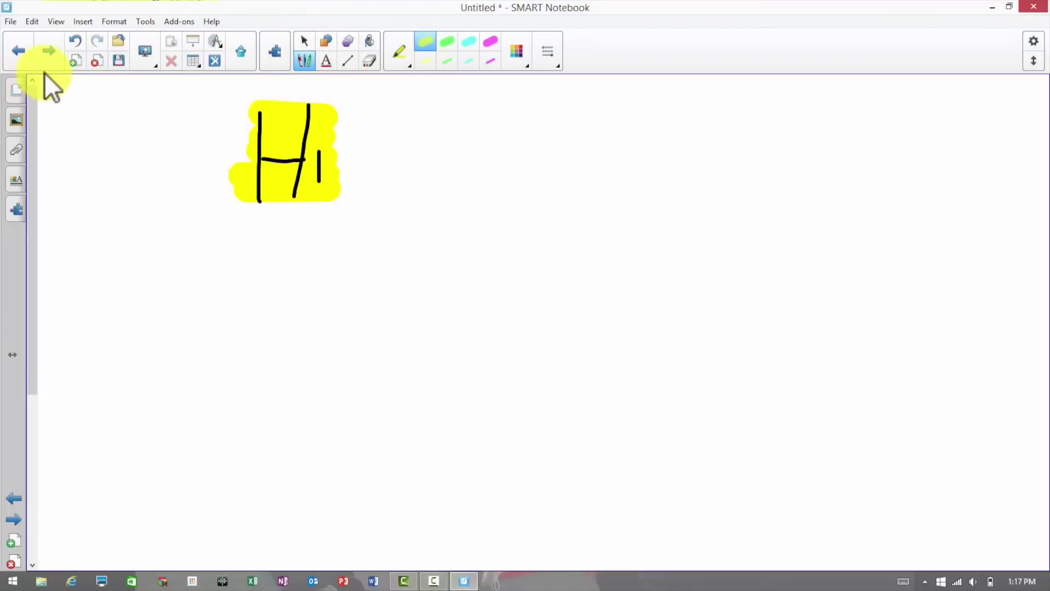
click(40, 57)
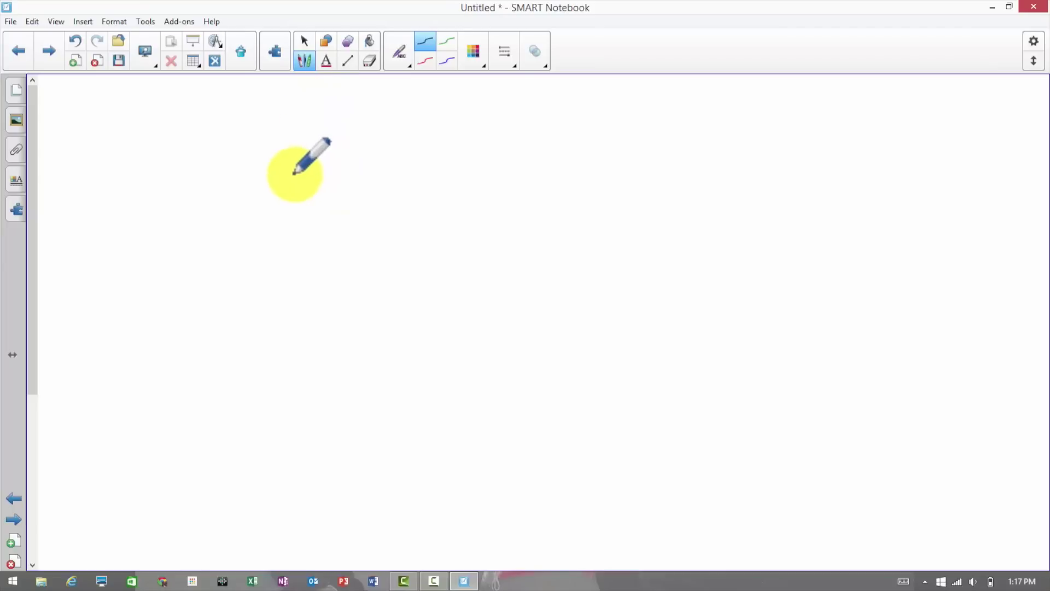
drag(324, 127, 329, 241)
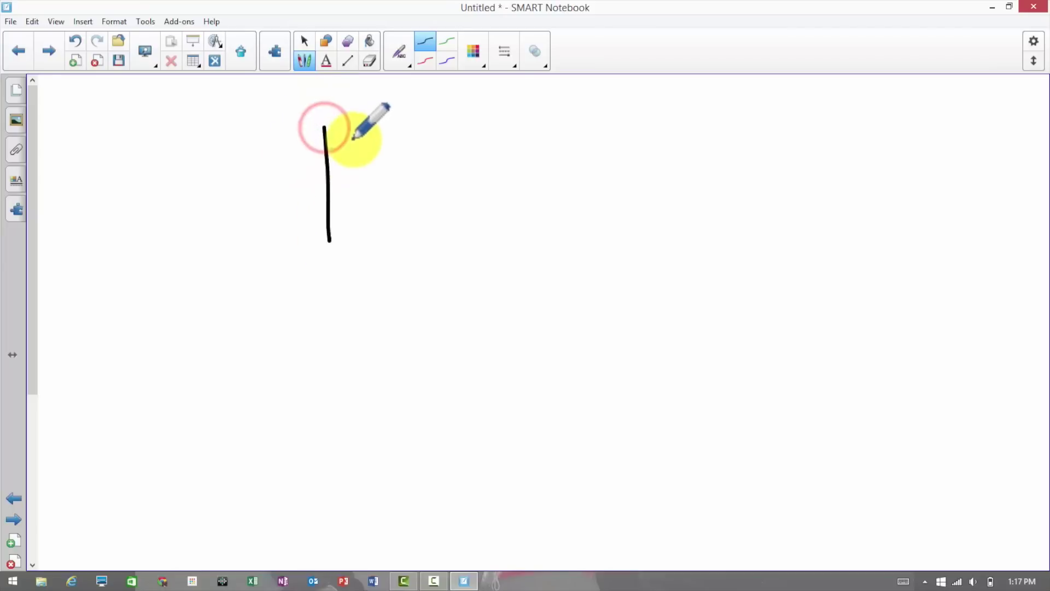
drag(353, 138, 343, 244)
mouse_move(327, 200)
mouse_down()
mouse_move(358, 209)
mouse_move(375, 245)
mouse_up()
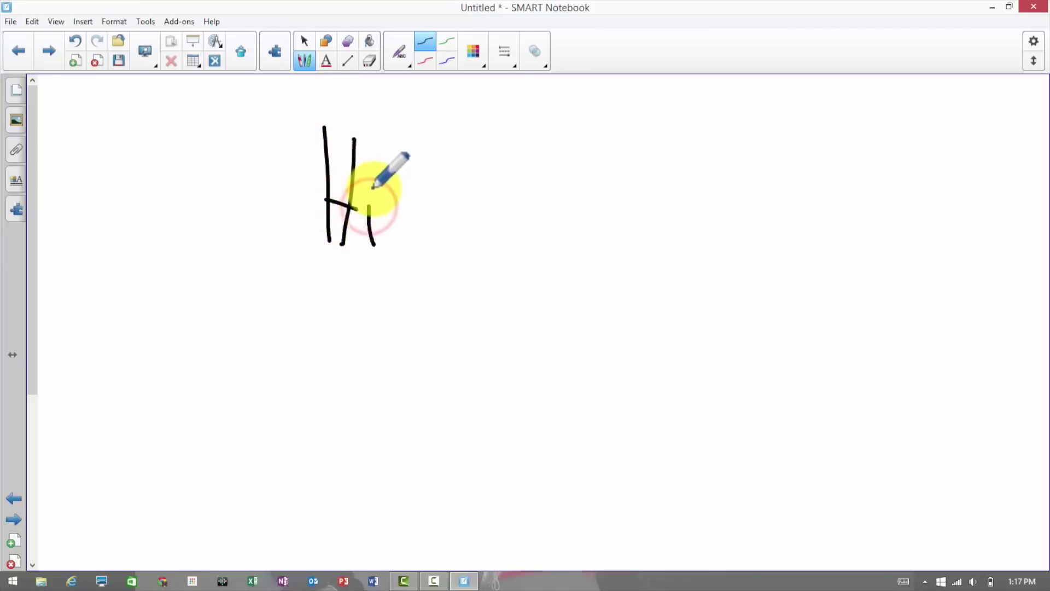
click(373, 188)
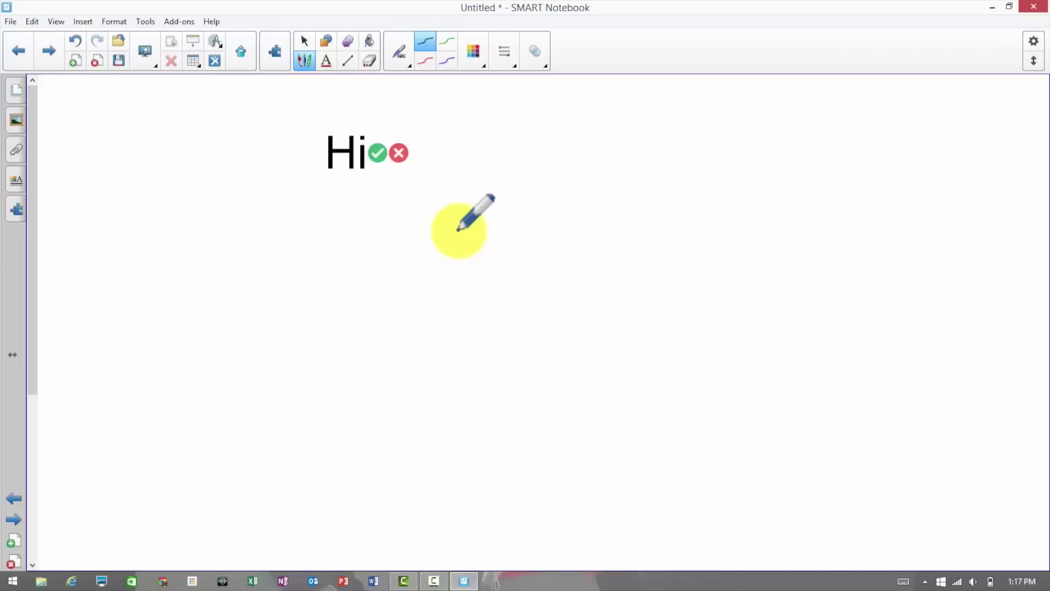
click(376, 153)
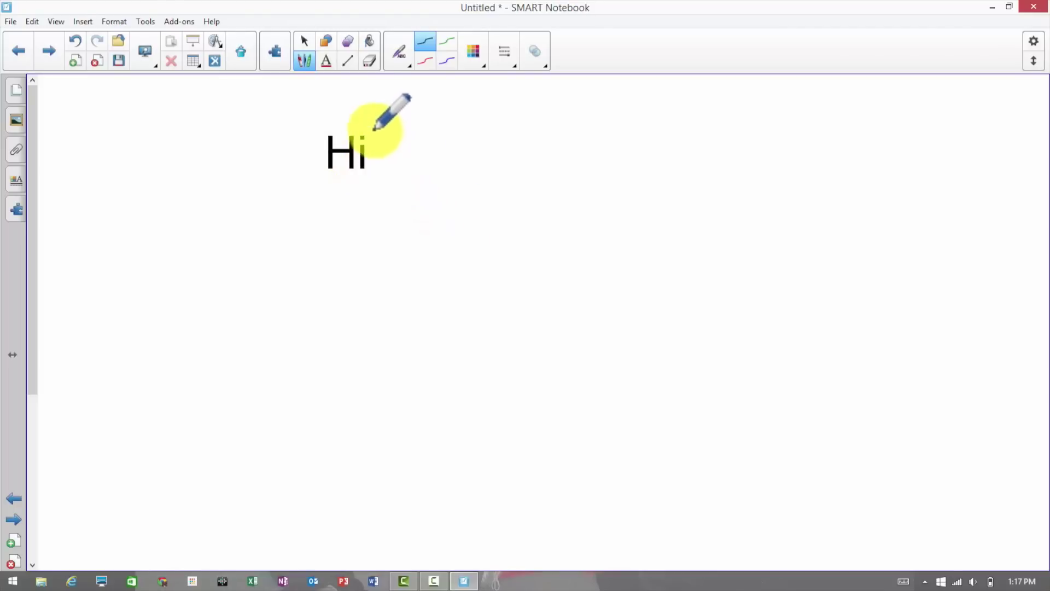
Insert a space between the letters of the converted "Hi", and delete the H and the space.
click(356, 125)
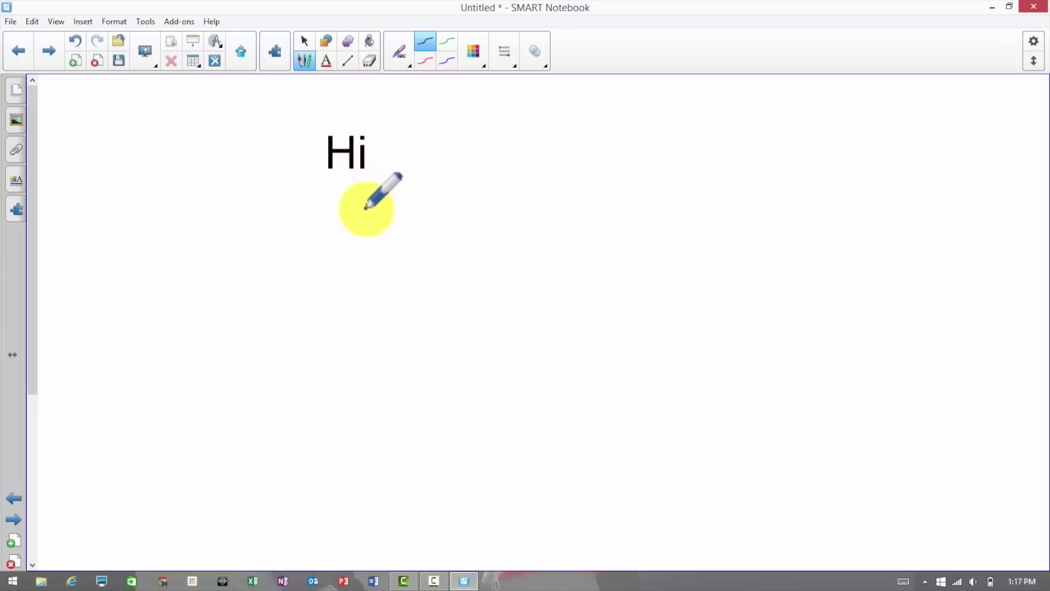
click(353, 122)
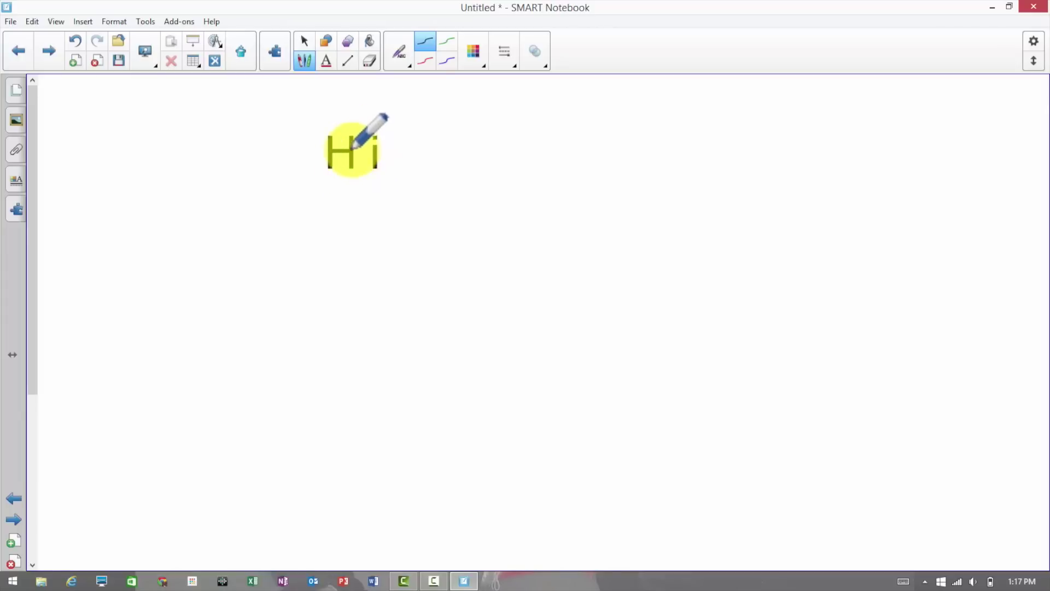
click(323, 148)
key(Delete)
key(Delete)
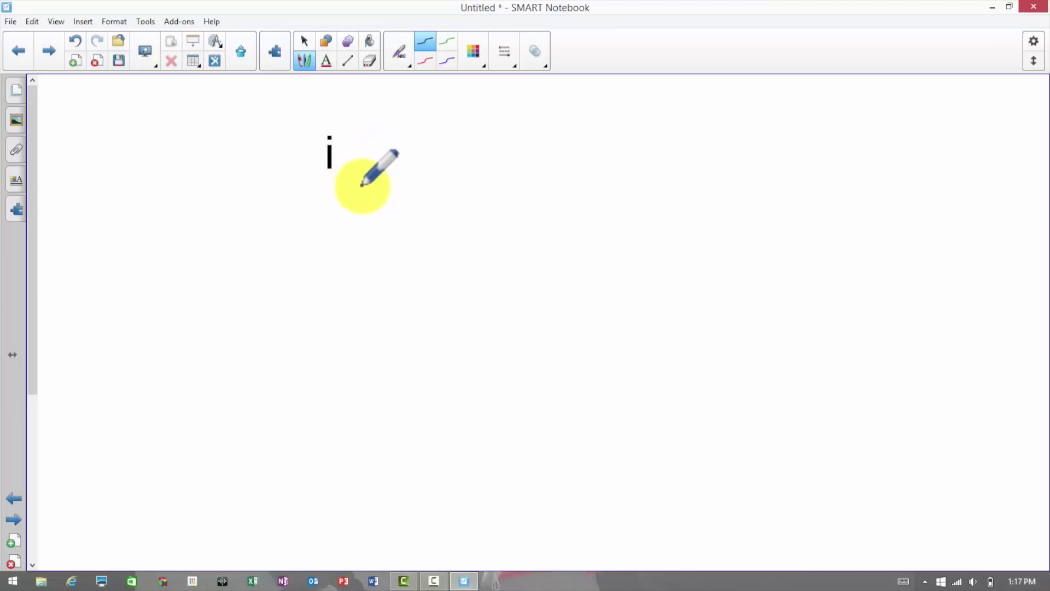
Insert a handwritten "Hi" after the remaining i, and strike through the whole text to delete it.
mouse_move(326, 187)
mouse_down()
mouse_move(329, 239)
mouse_move(346, 241)
mouse_move(360, 223)
mouse_move(385, 237)
mouse_up()
click(393, 186)
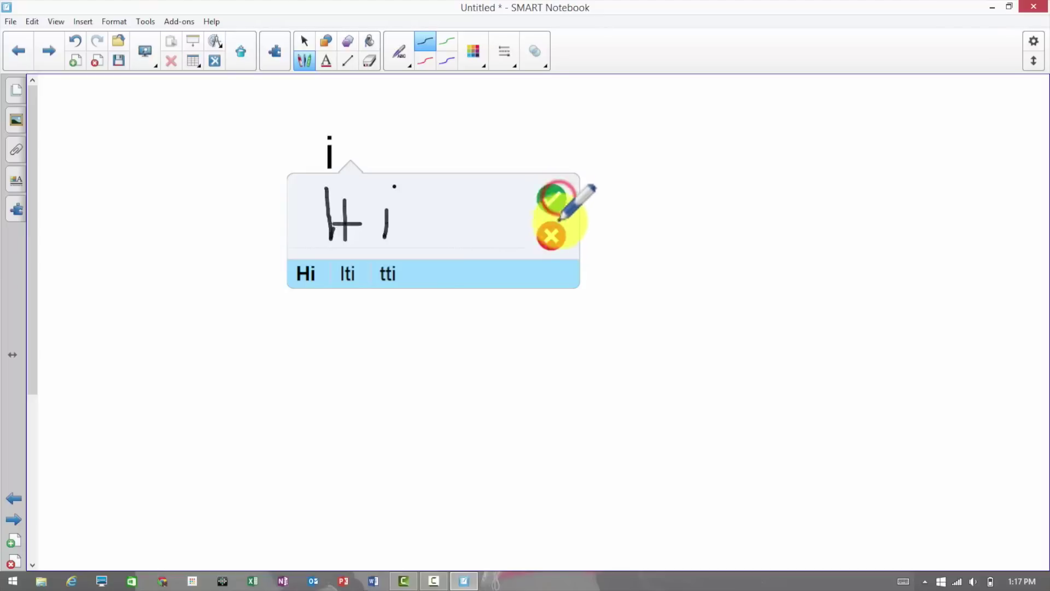
click(551, 199)
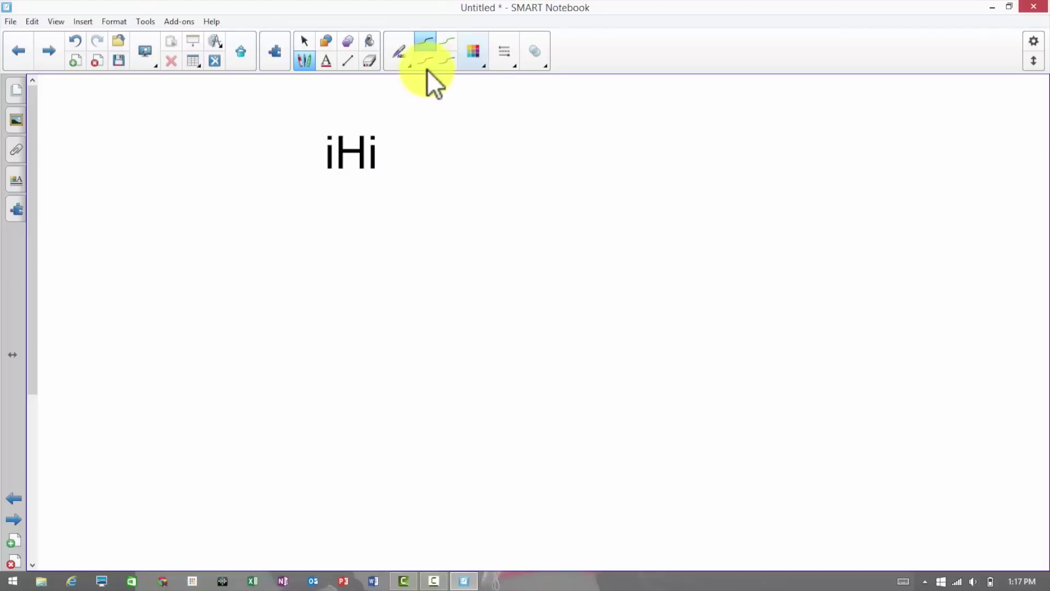
drag(298, 159, 549, 181)
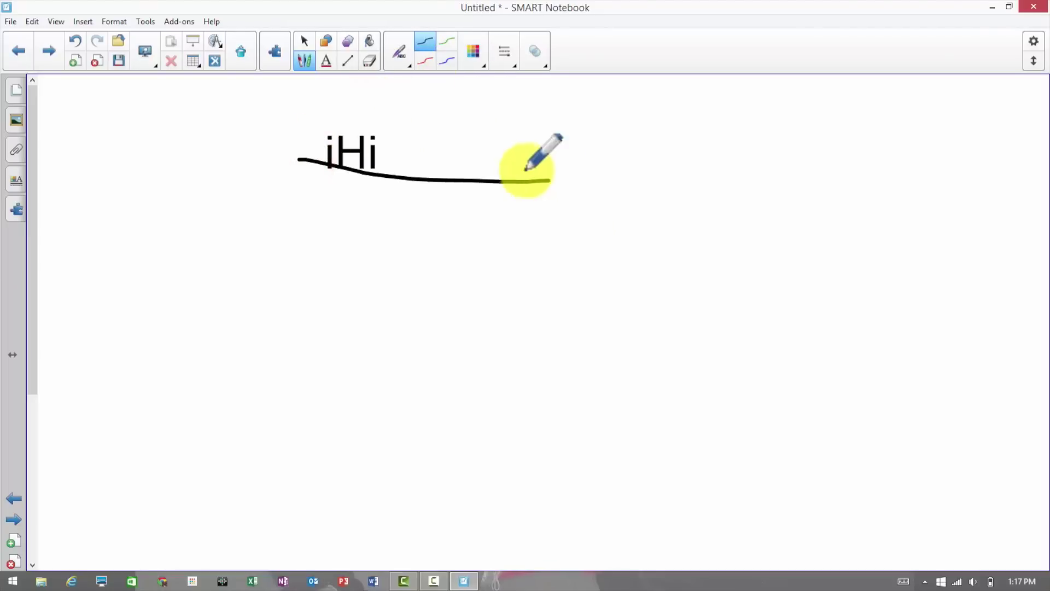
drag(436, 147, 300, 158)
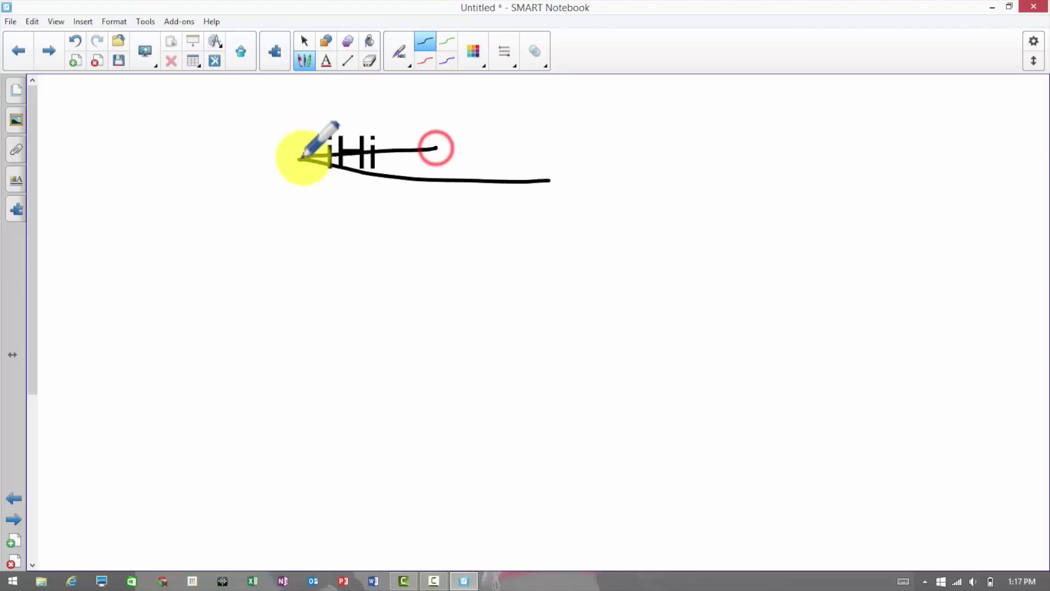
Switch to the Creative Pen and draw a soft black wave and a blue-and-red striped wave below it.
click(399, 58)
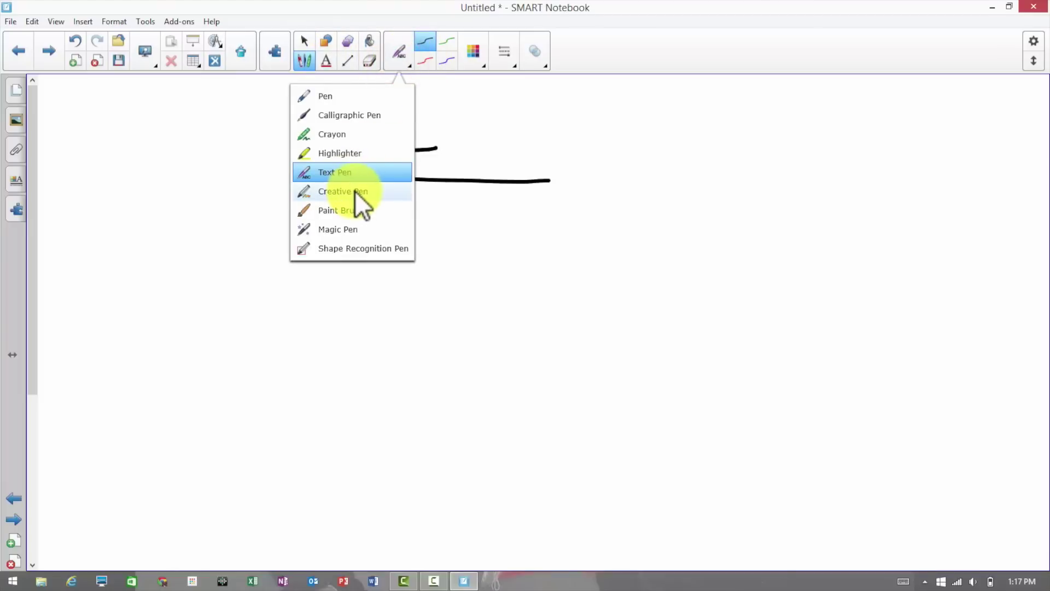
click(353, 191)
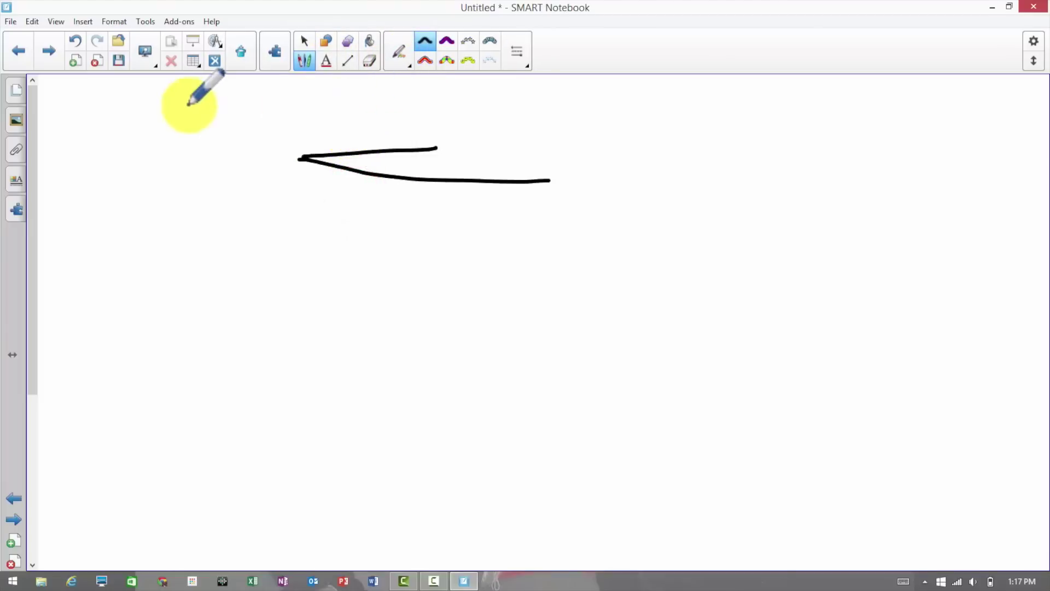
mouse_move(200, 219)
mouse_down()
mouse_move(204, 171)
mouse_move(331, 213)
mouse_move(477, 205)
mouse_up()
click(447, 40)
mouse_move(229, 288)
mouse_down()
mouse_move(506, 328)
mouse_move(572, 313)
mouse_up()
Draw a wave of yellow stars and a wave of white flowers on blue below the striped one.
click(465, 38)
mouse_move(225, 408)
mouse_down()
mouse_move(347, 352)
mouse_move(643, 383)
mouse_up()
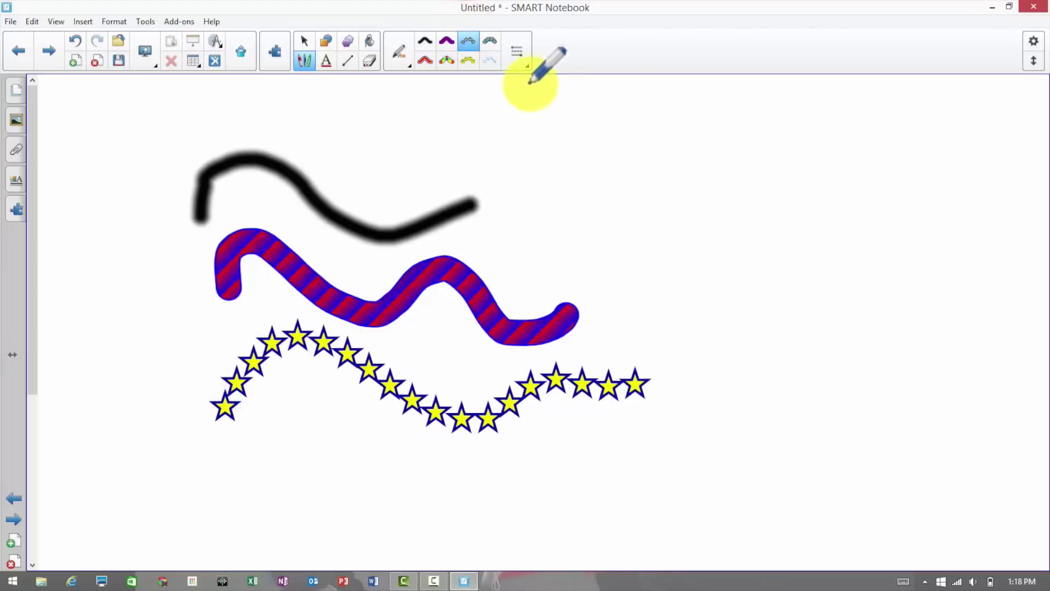
click(489, 42)
click(247, 492)
mouse_move(247, 492)
mouse_down()
mouse_move(356, 499)
mouse_move(512, 444)
mouse_move(637, 495)
mouse_up()
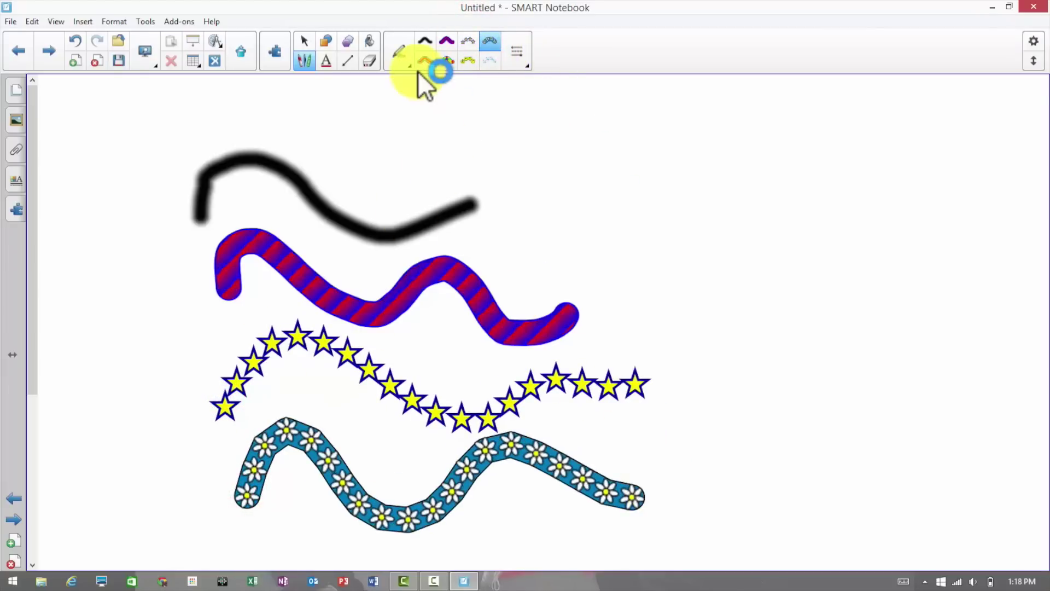
Draw a red wave outlined in yellow and blue in the page's upper right, and a rainbow wave below it.
click(425, 61)
mouse_move(590, 229)
mouse_down()
mouse_move(656, 222)
mouse_move(752, 151)
mouse_move(828, 257)
mouse_move(903, 174)
mouse_up()
click(447, 60)
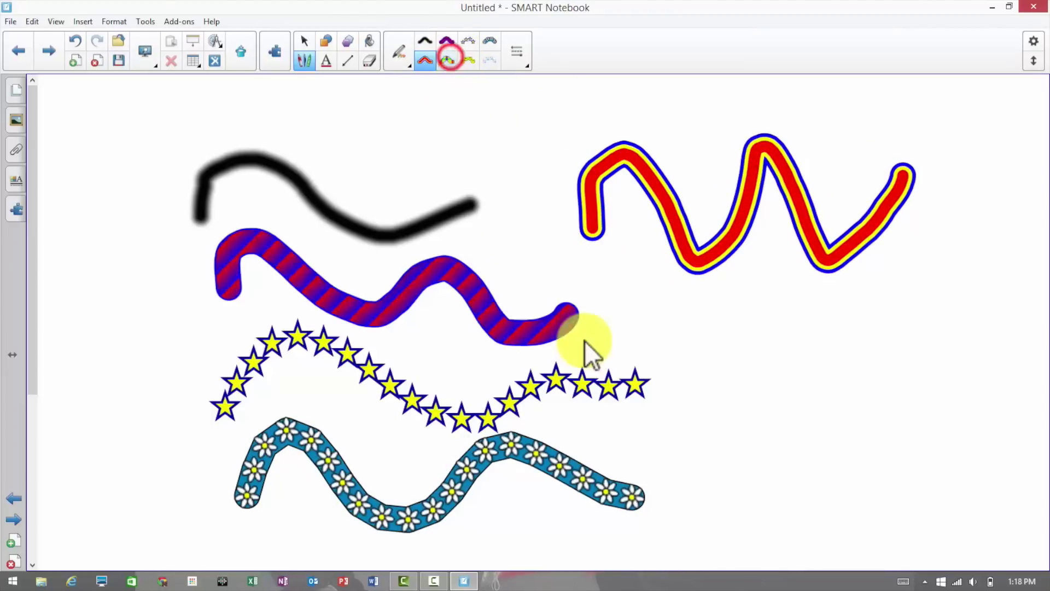
mouse_move(612, 338)
mouse_down()
mouse_move(736, 361)
mouse_move(1009, 301)
mouse_up()
Draw a wave of yellow smiley faces below the rainbow wave, and a band of light-blue snowflakes beneath it.
click(469, 61)
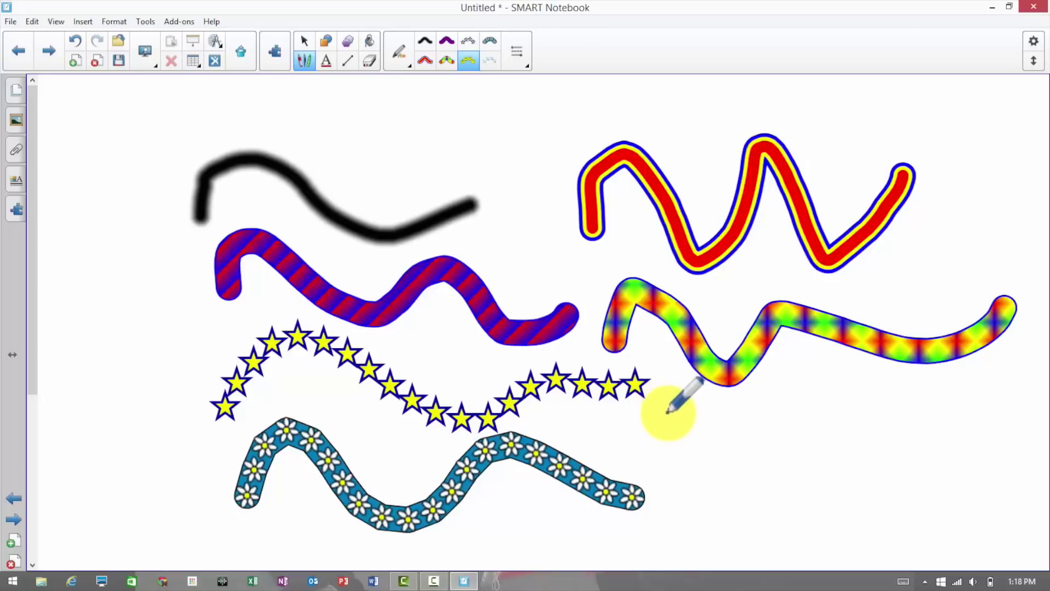
drag(664, 417, 963, 376)
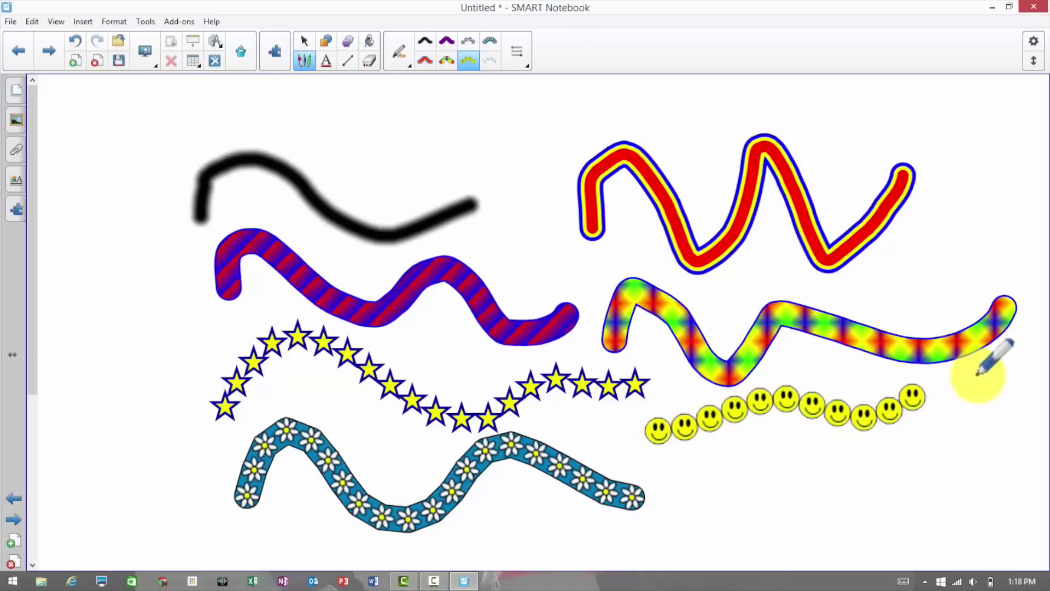
click(492, 61)
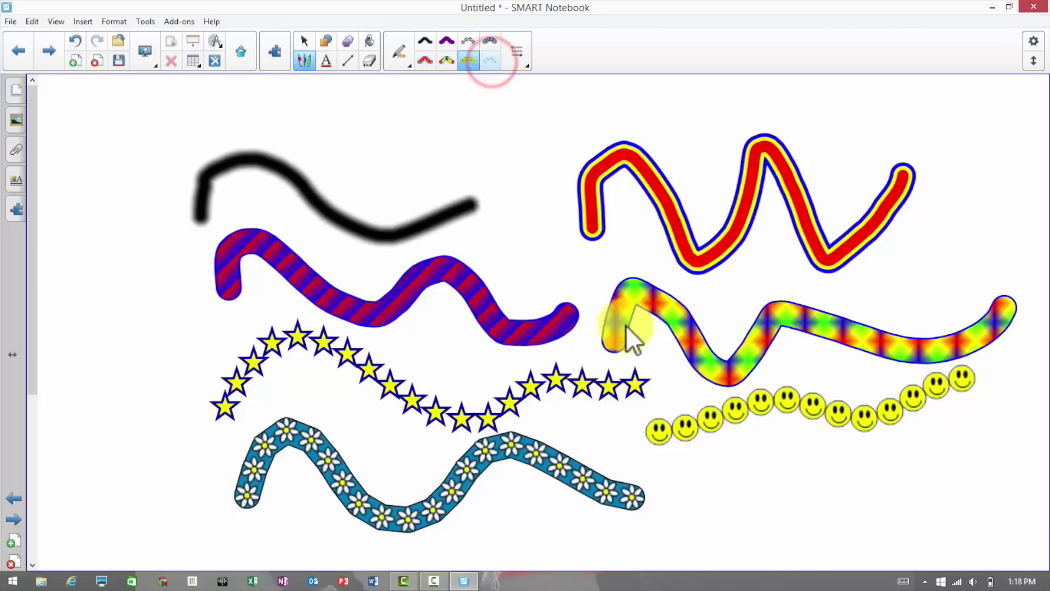
mouse_move(652, 474)
mouse_down()
mouse_move(717, 465)
mouse_move(818, 482)
mouse_move(951, 457)
mouse_move(748, 486)
mouse_up()
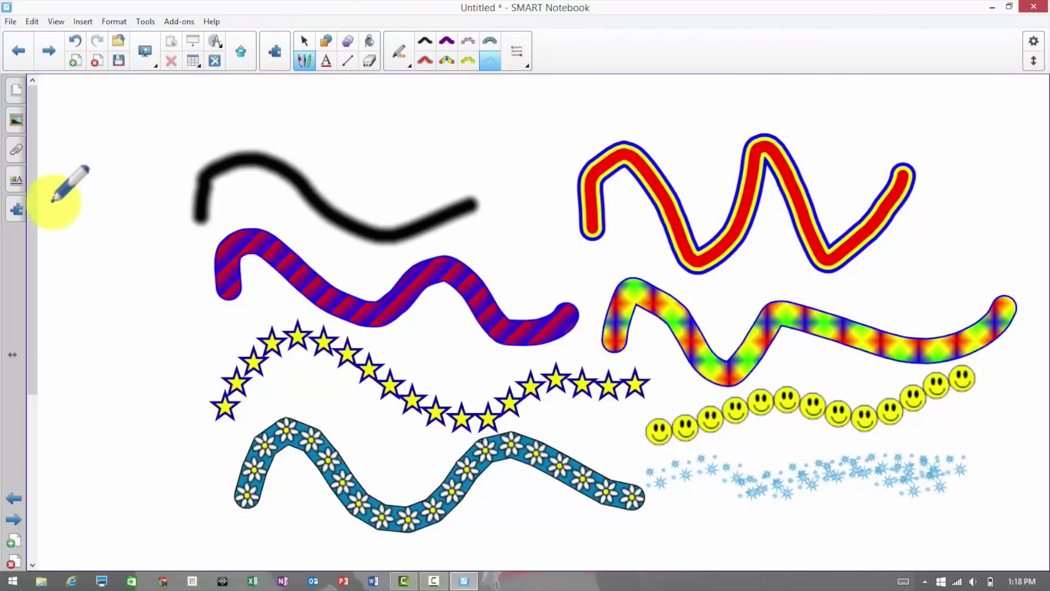
Open the line style properties of the snowflake stamp, and draw another snowflake trail down the page's middle to the right edge.
click(18, 176)
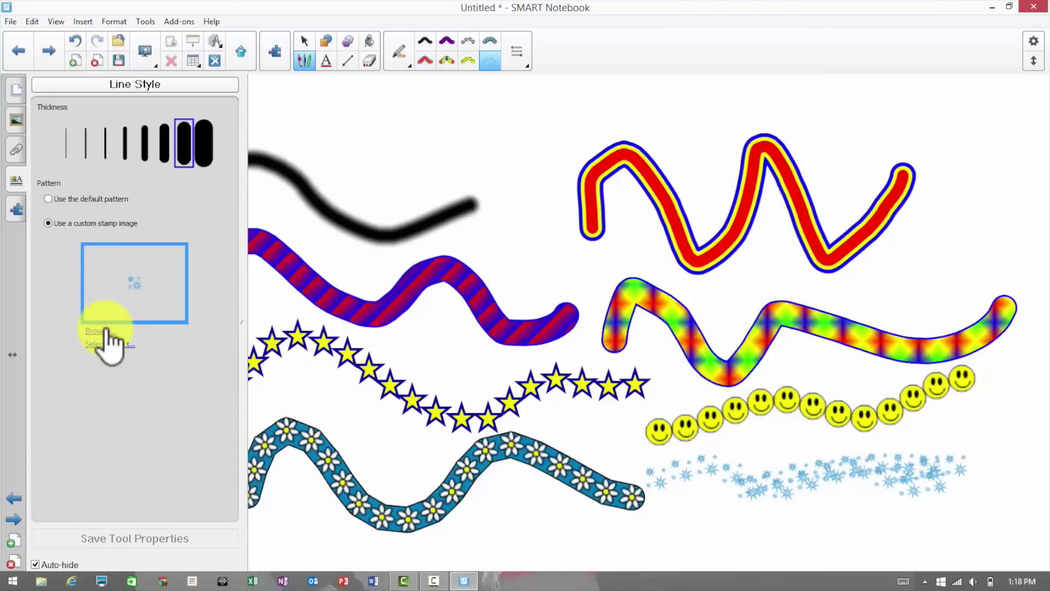
mouse_move(529, 111)
mouse_down()
mouse_move(499, 164)
mouse_move(555, 234)
mouse_move(656, 441)
mouse_move(809, 468)
mouse_move(990, 453)
mouse_up()
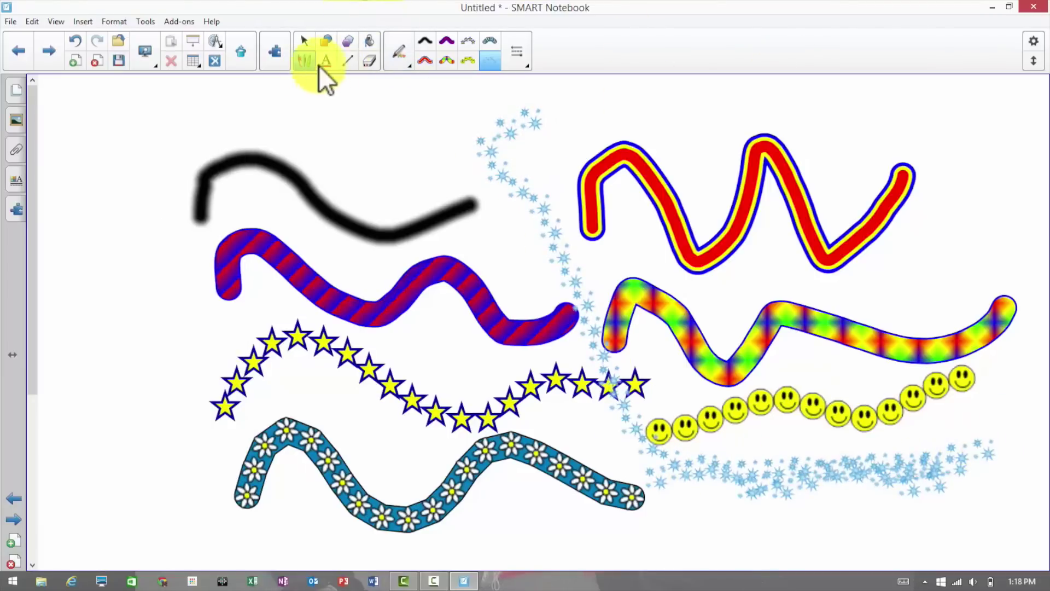
Switch to the Paint Brush, go to a new blank page, and paint a black boot-shaped loop.
click(398, 36)
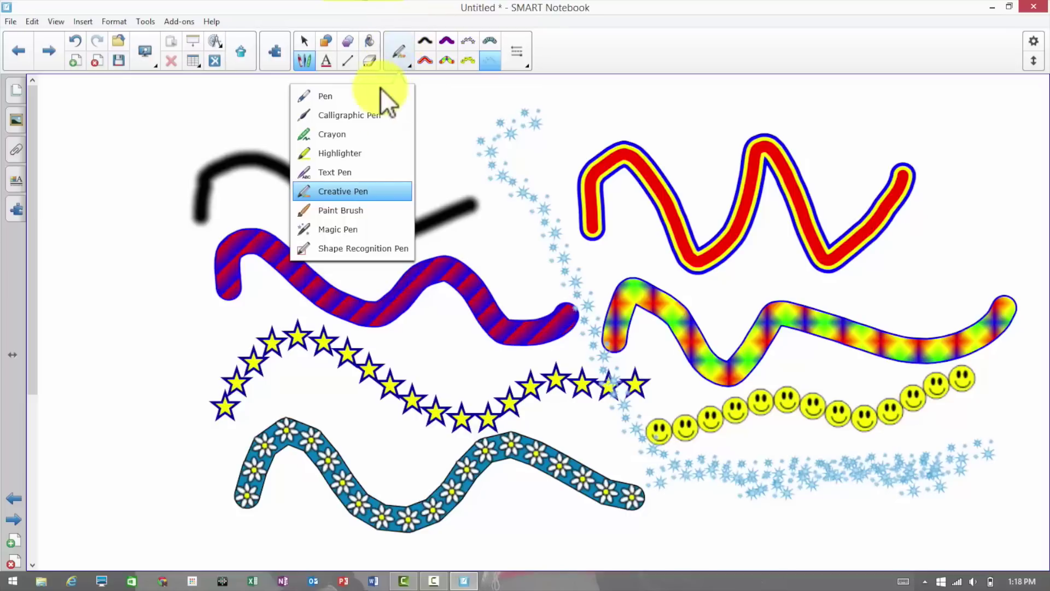
click(356, 212)
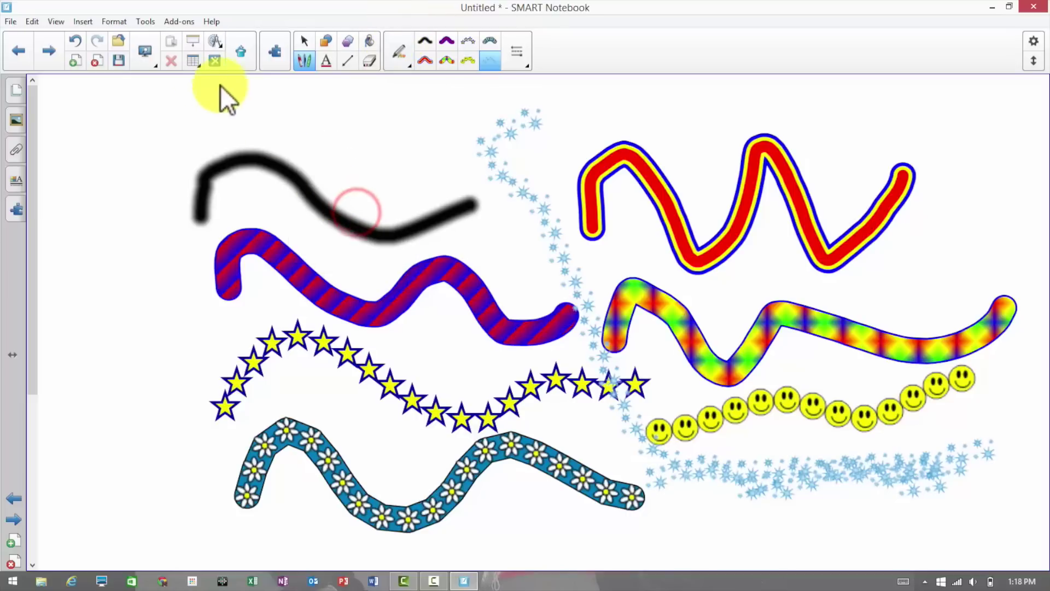
click(45, 47)
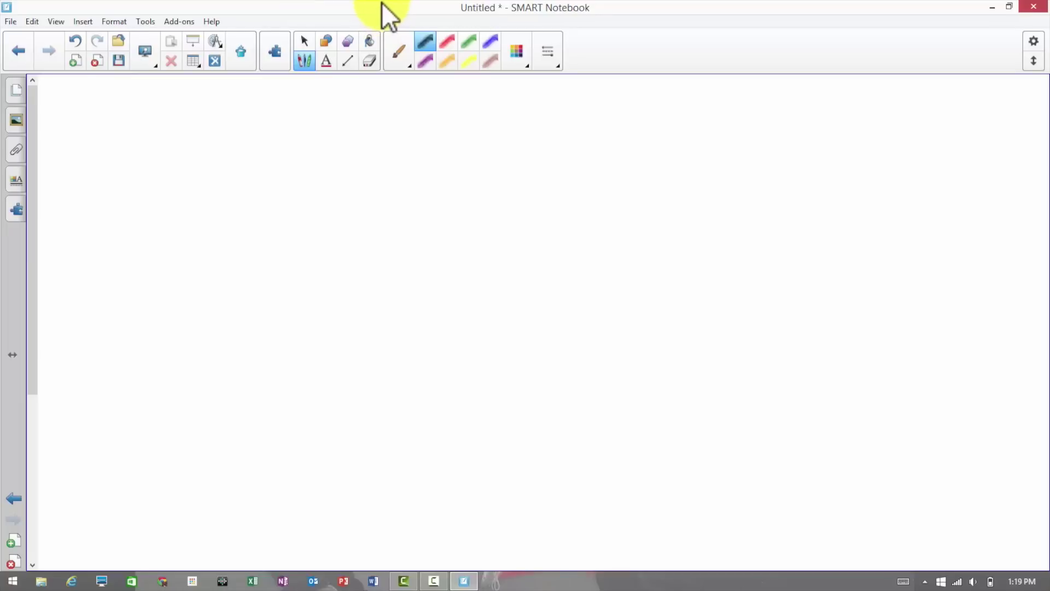
mouse_move(331, 108)
mouse_down()
mouse_move(314, 120)
mouse_move(335, 211)
mouse_move(274, 291)
mouse_move(345, 310)
mouse_move(376, 205)
mouse_move(345, 93)
mouse_move(326, 122)
mouse_move(342, 160)
mouse_up()
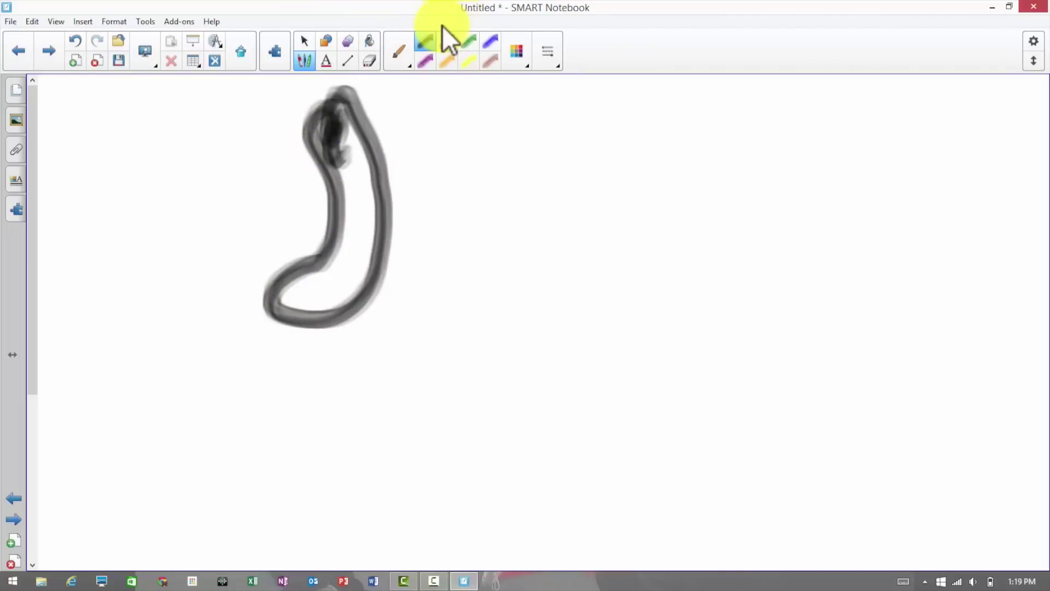
Paint red, green and blue vertical strokes side by side to the right of the black loop.
drag(463, 90, 460, 301)
mouse_move(515, 92)
mouse_down()
mouse_move(541, 204)
mouse_move(525, 315)
mouse_up()
click(492, 41)
mouse_move(573, 88)
mouse_down()
mouse_move(606, 175)
mouse_move(614, 294)
mouse_move(599, 344)
mouse_up()
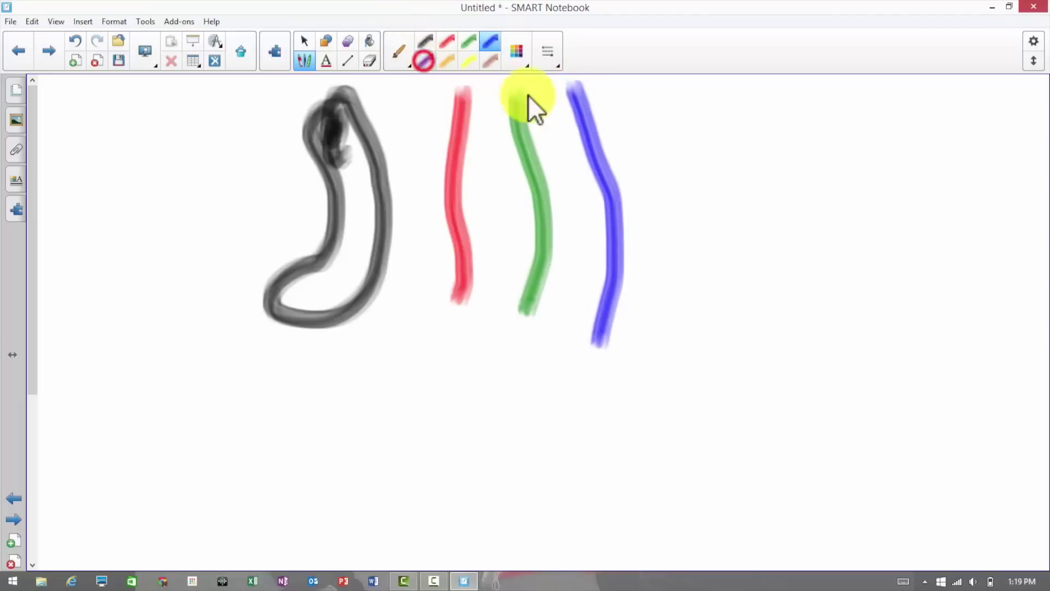
Paint purple, orange, yellow and brown curved vertical strokes to the right of the blue one.
mouse_move(629, 81)
mouse_down()
mouse_move(679, 221)
mouse_move(655, 383)
mouse_up()
click(449, 61)
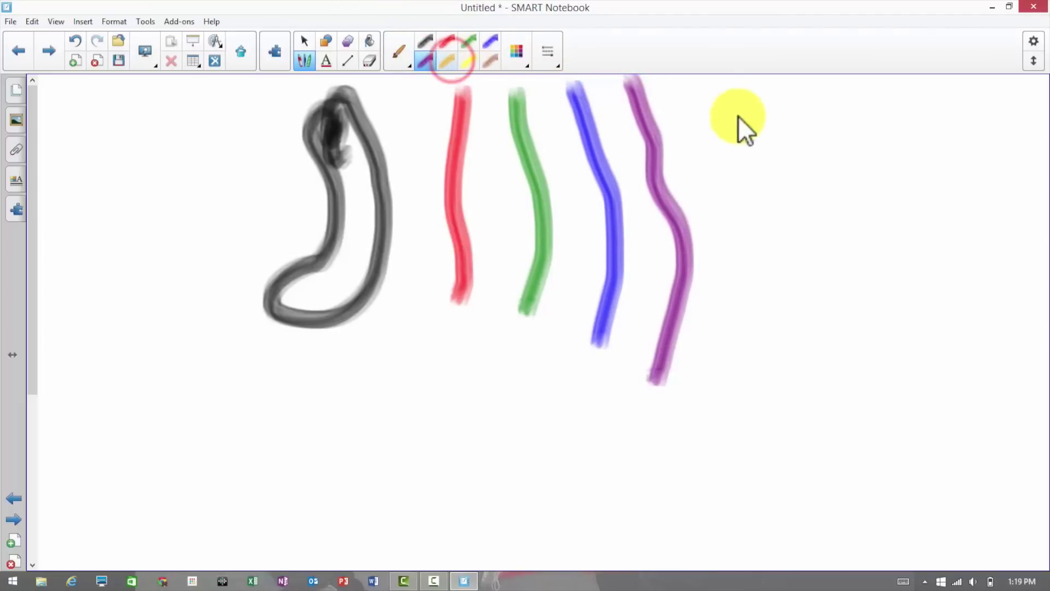
mouse_move(668, 79)
mouse_down()
mouse_move(755, 223)
mouse_move(711, 389)
mouse_up()
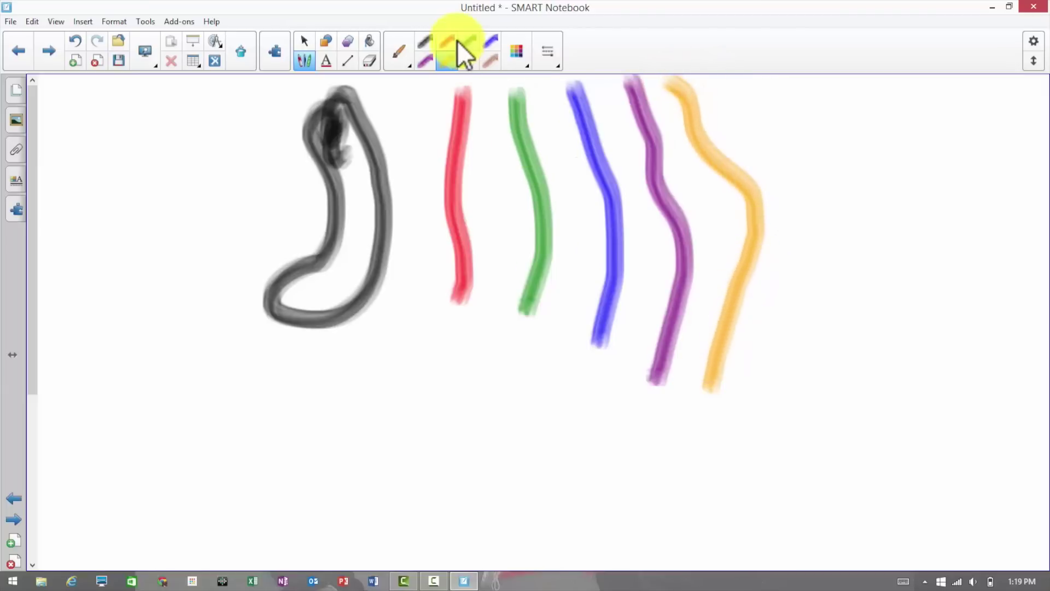
mouse_move(714, 83)
mouse_down()
mouse_move(782, 164)
mouse_move(809, 281)
mouse_move(793, 356)
mouse_move(772, 385)
mouse_up()
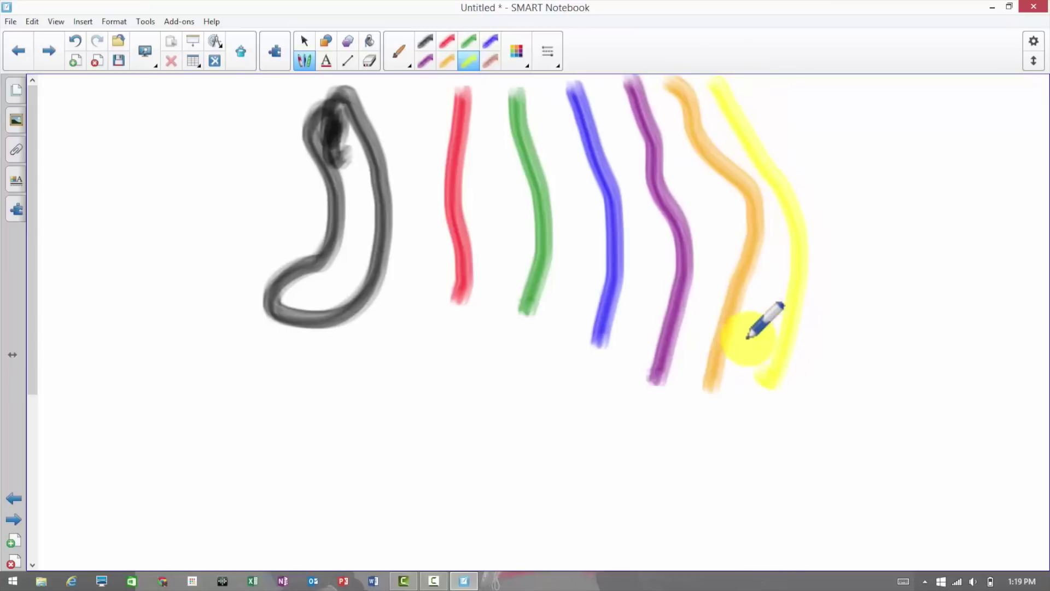
click(490, 63)
mouse_move(758, 82)
mouse_down()
mouse_move(839, 239)
mouse_move(838, 298)
mouse_move(819, 378)
mouse_move(800, 402)
mouse_move(781, 371)
mouse_up()
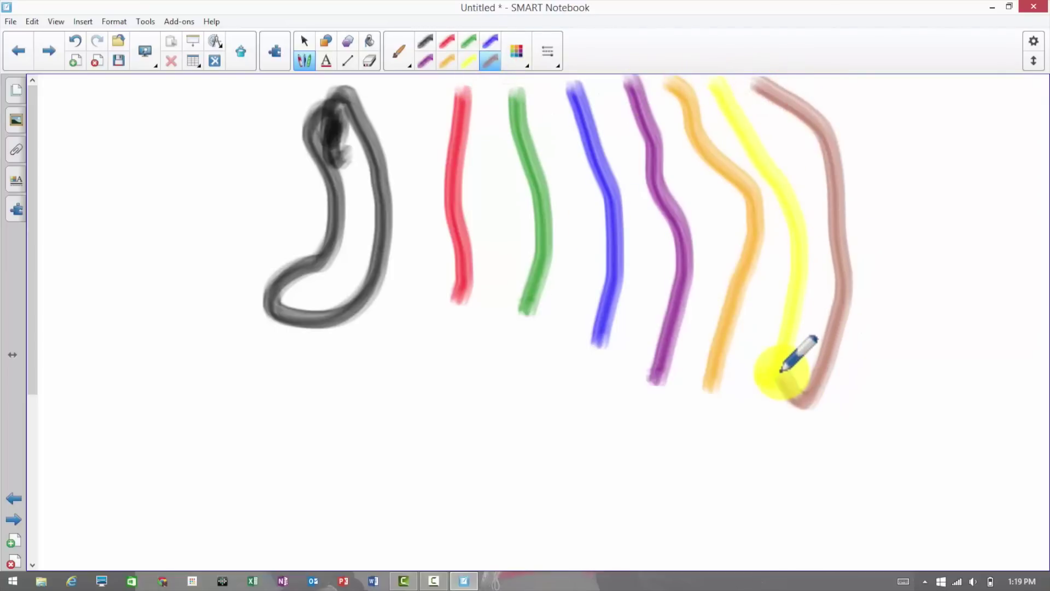
Switch to the Magic Pen, go to a new blank page, and handwrite a fading "Hi" in blue.
click(407, 66)
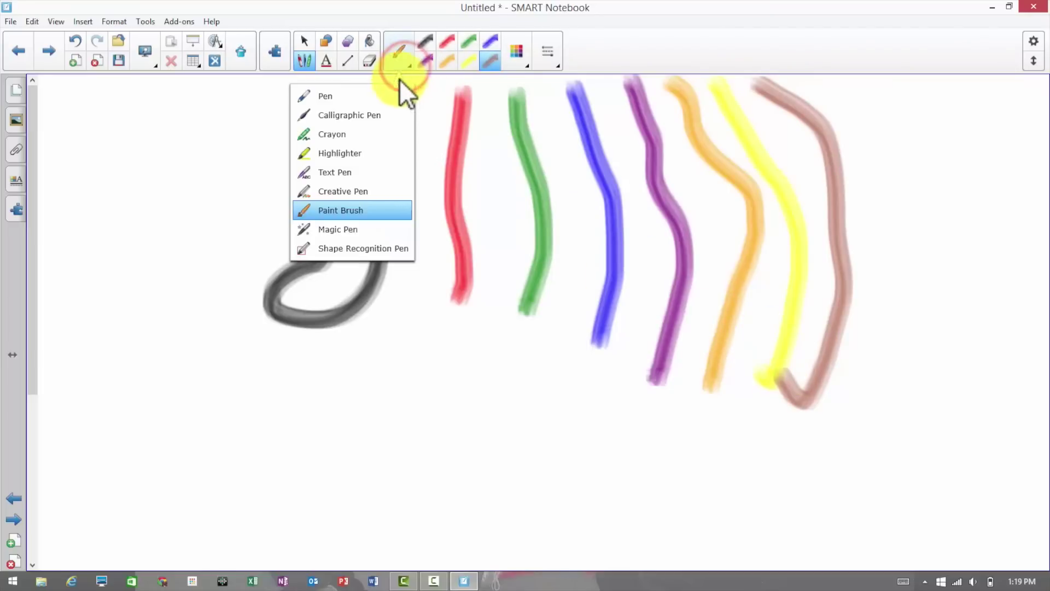
click(376, 236)
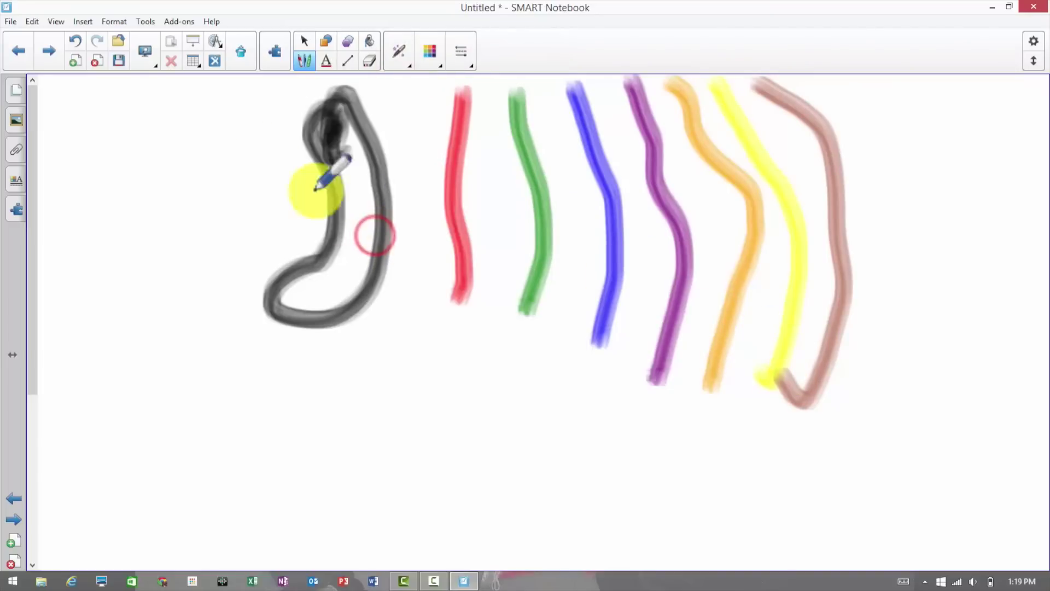
click(46, 55)
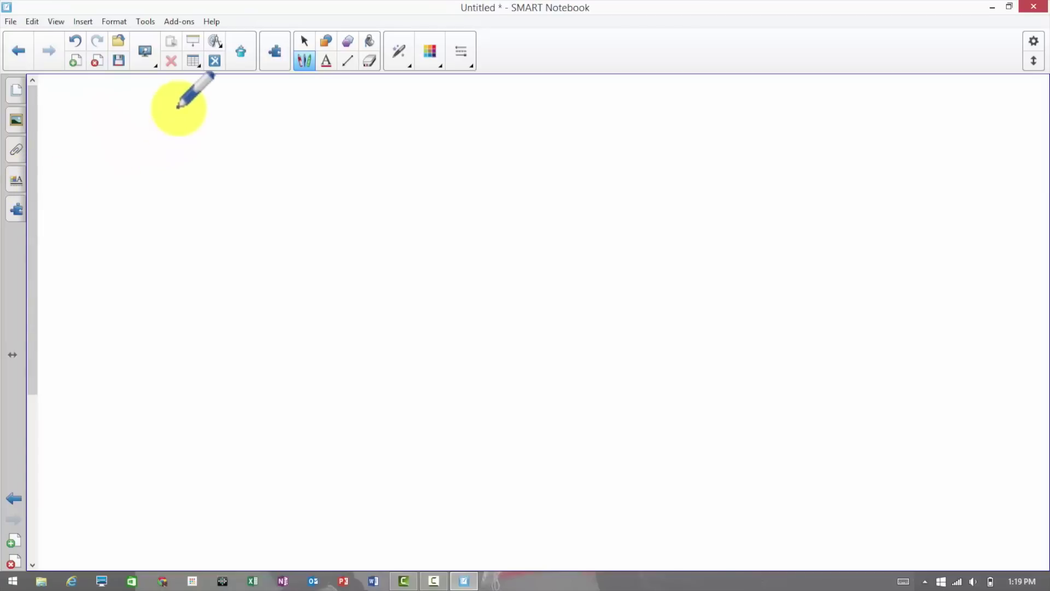
mouse_move(178, 106)
mouse_down()
mouse_move(172, 174)
mouse_move(196, 174)
mouse_move(196, 188)
mouse_up()
mouse_move(179, 152)
mouse_down()
mouse_move(207, 150)
mouse_move(228, 200)
mouse_up()
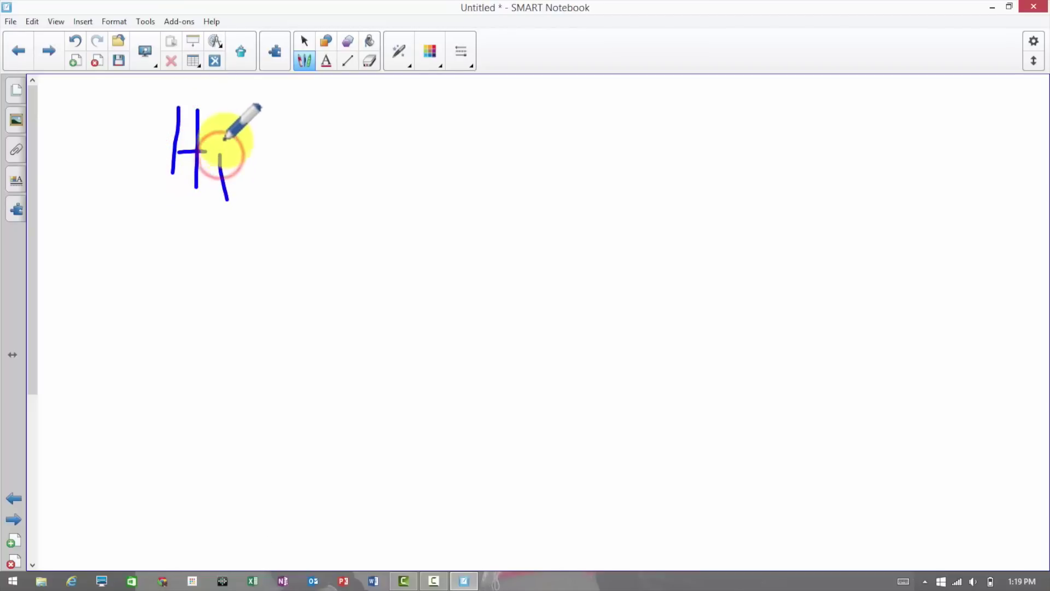
click(224, 136)
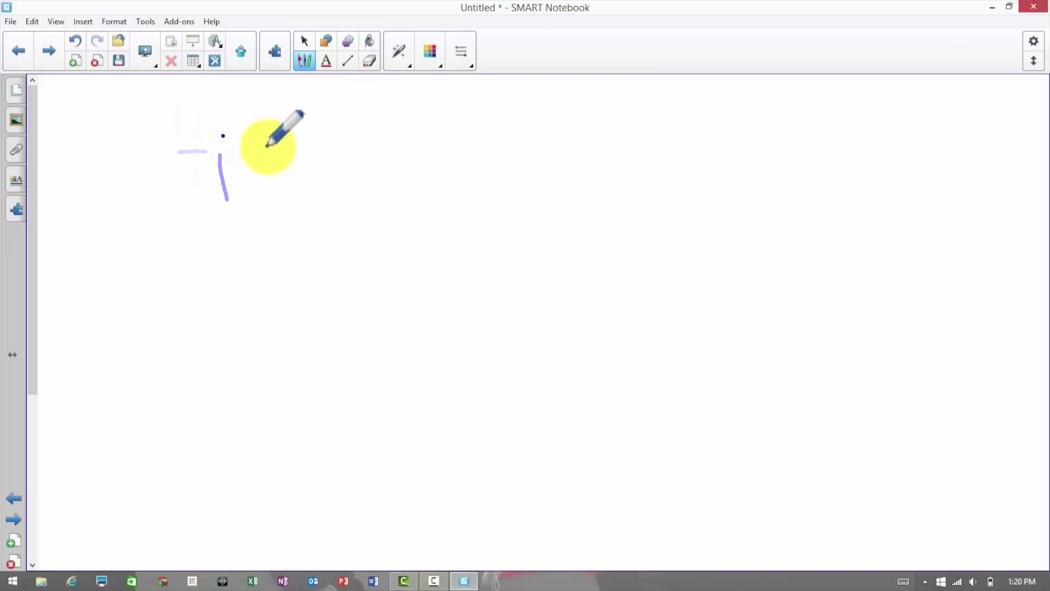
Draw a circle with the Magic Pen to create a spotlight, enlarge and move it, and close it.
mouse_move(348, 132)
mouse_down()
mouse_move(324, 165)
mouse_move(362, 164)
mouse_move(353, 129)
mouse_up()
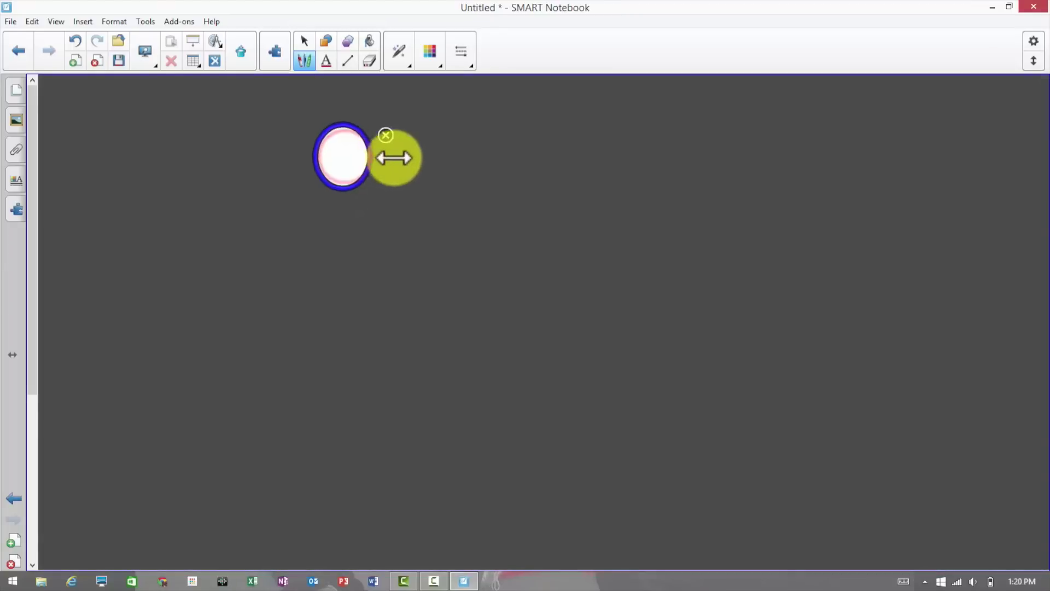
drag(394, 158, 588, 172)
drag(563, 217, 396, 218)
click(250, 140)
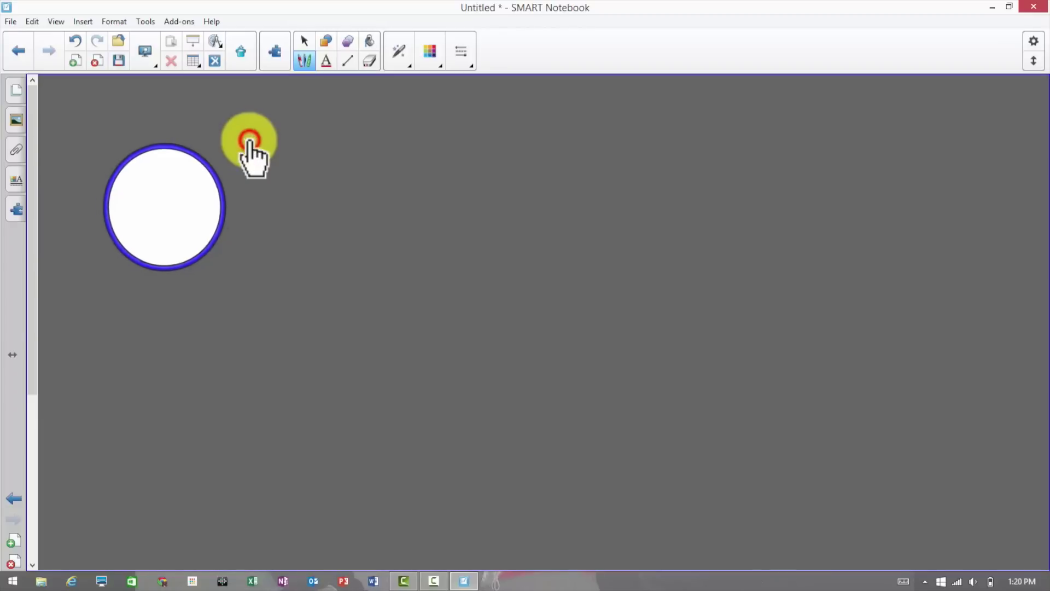
Draw a square with the Magic Pen to create a magnifier, and move it across the page.
mouse_move(253, 114)
mouse_down()
mouse_move(239, 252)
mouse_move(390, 267)
mouse_move(411, 99)
mouse_move(281, 112)
mouse_move(253, 99)
mouse_up()
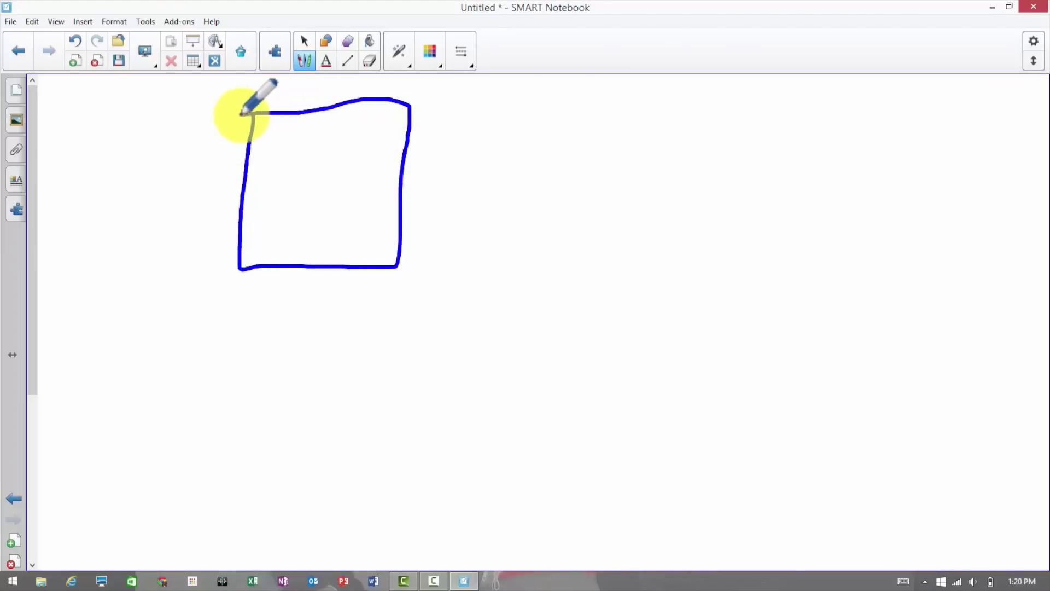
drag(639, 183, 568, 255)
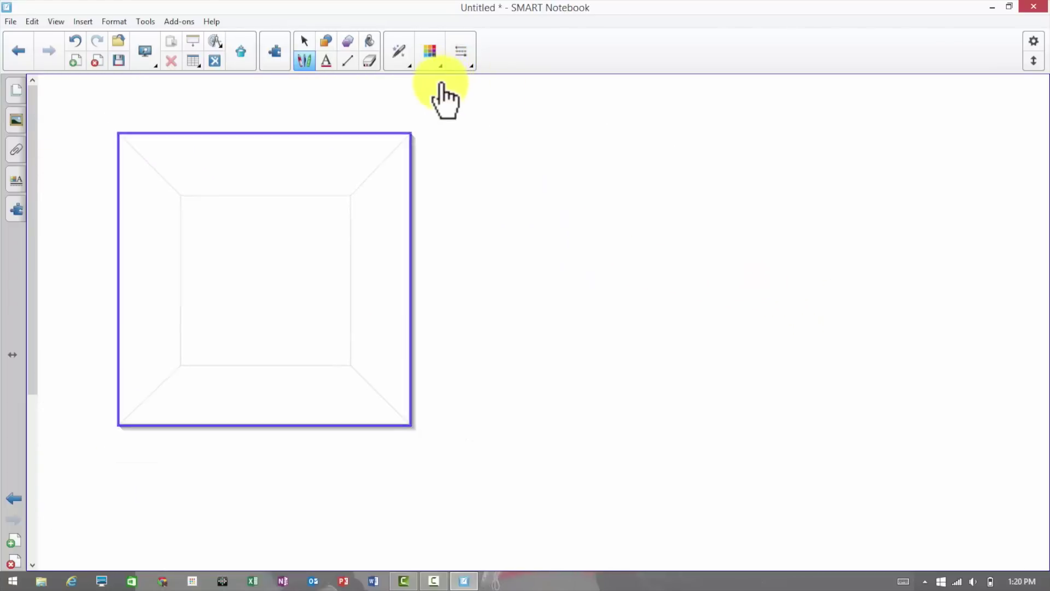
Switch to the Shape Recognition Pen and sketch a square near the page's upper middle.
click(409, 67)
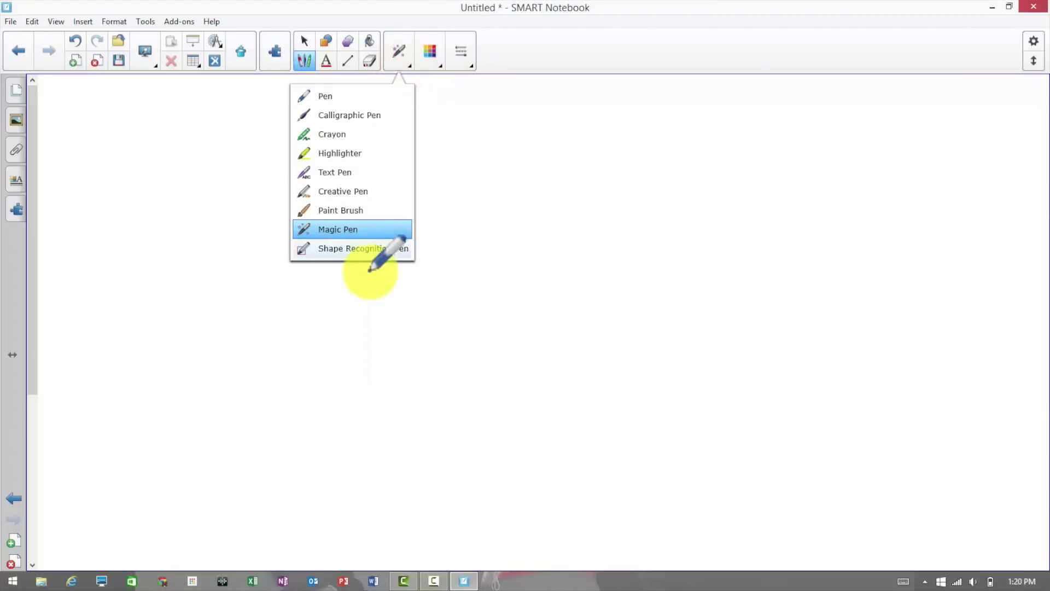
click(382, 250)
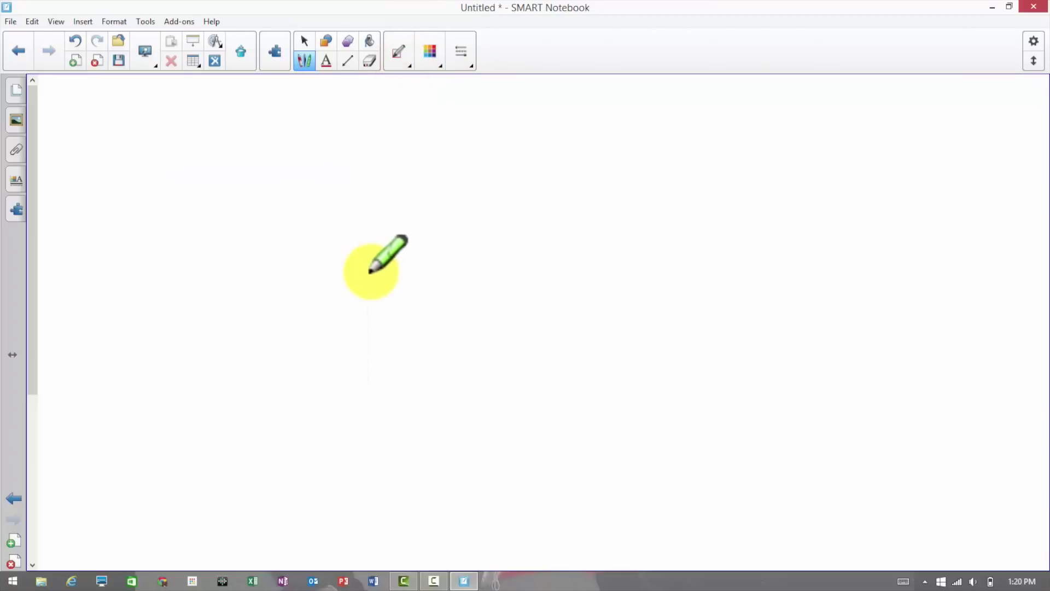
mouse_move(315, 114)
mouse_down()
mouse_move(317, 181)
mouse_move(334, 220)
mouse_move(404, 221)
mouse_move(425, 155)
mouse_move(413, 93)
mouse_move(316, 114)
mouse_up()
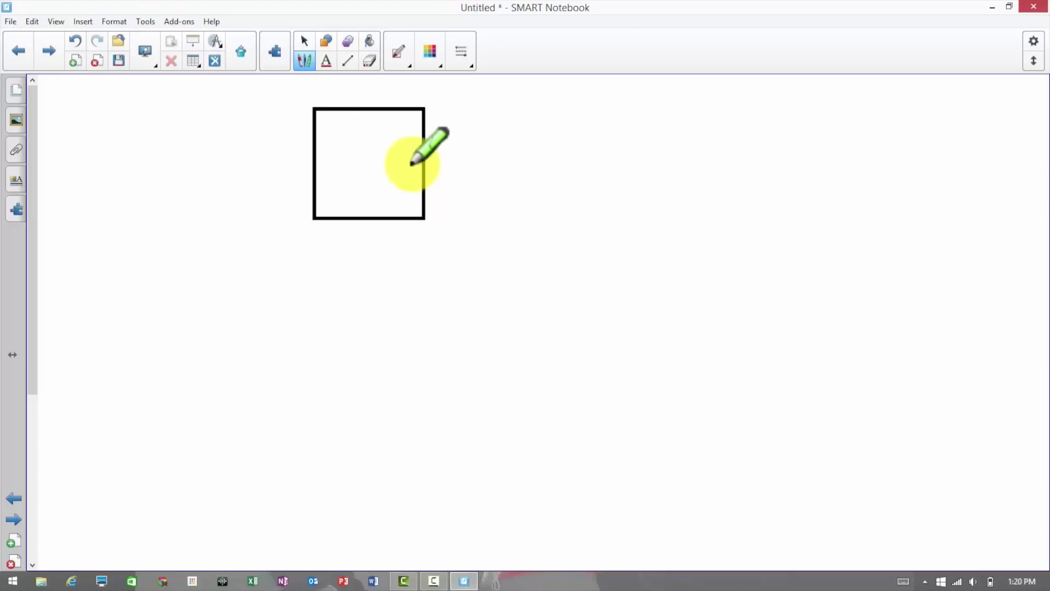
Use the Shapes tool to add a cross overlapping the square and a wide rectangle to the square's right.
click(324, 38)
drag(212, 142, 364, 255)
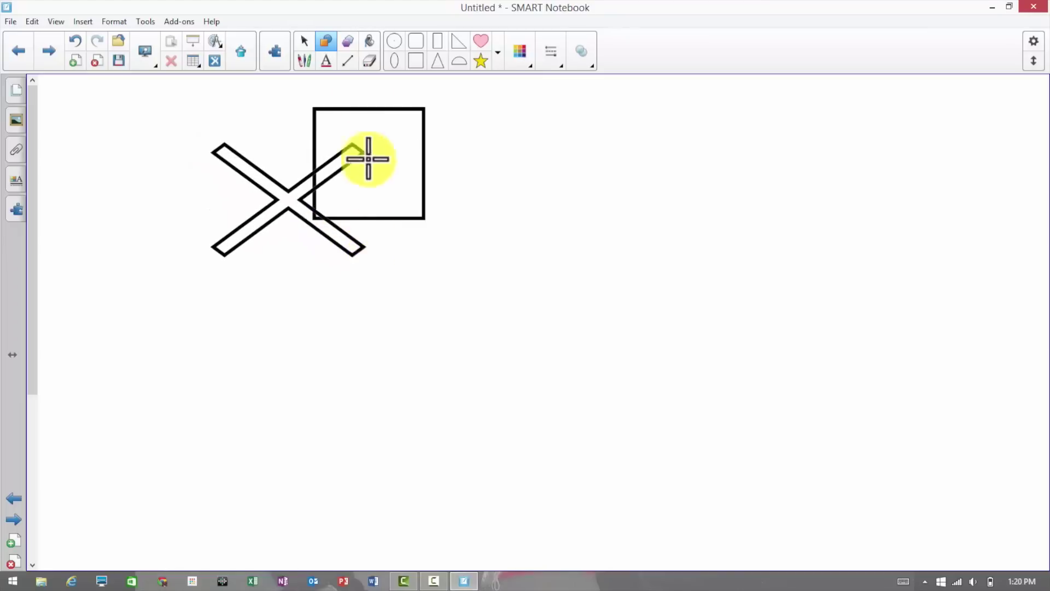
click(431, 44)
drag(452, 122, 838, 230)
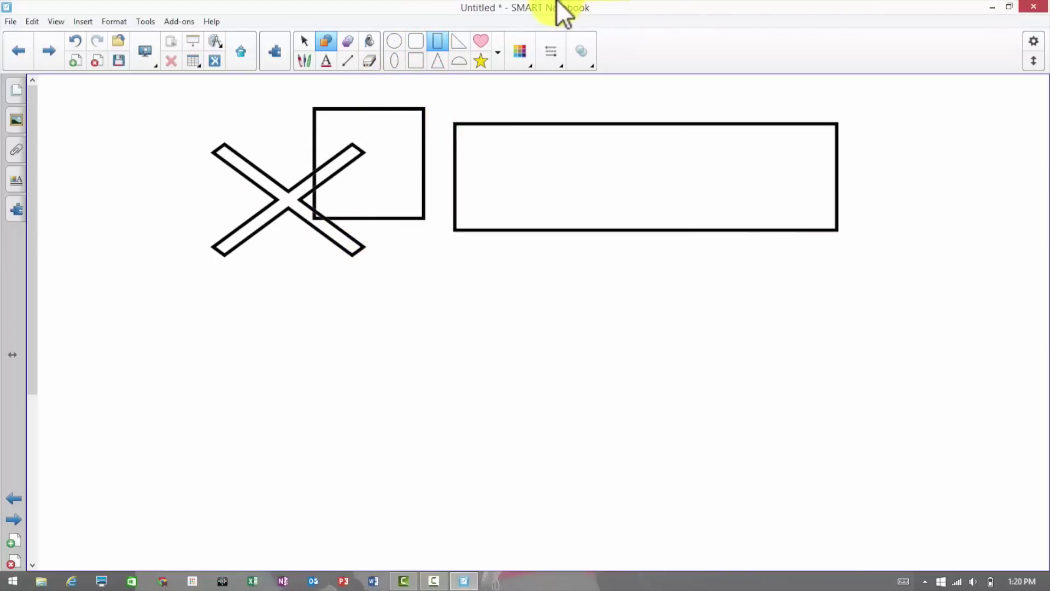
Switch to the Text tool, go to a new blank page, and add the text "Hi".
click(328, 62)
click(52, 54)
click(268, 160)
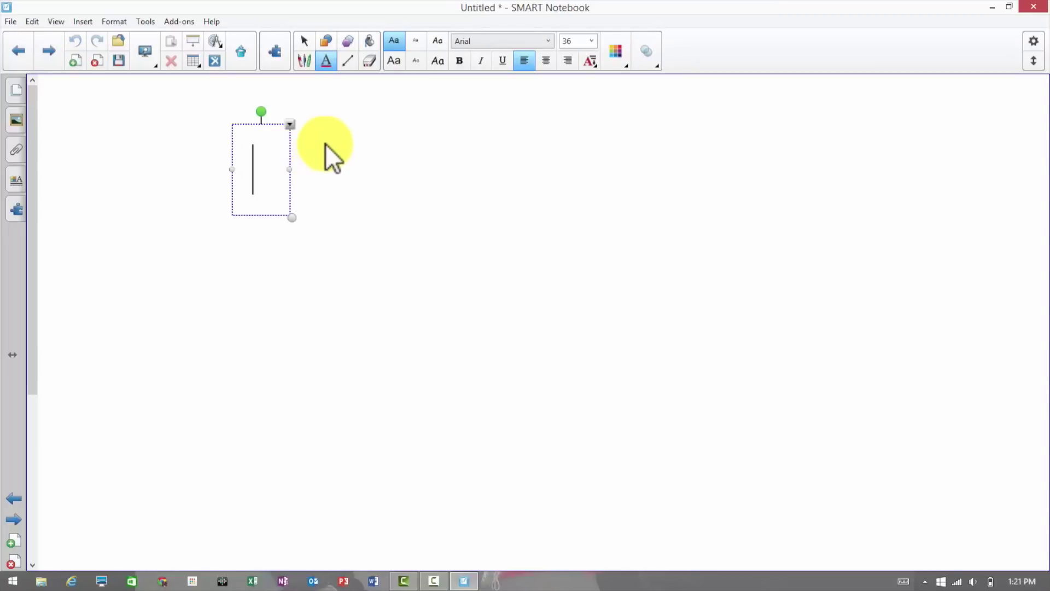
text(Hi)
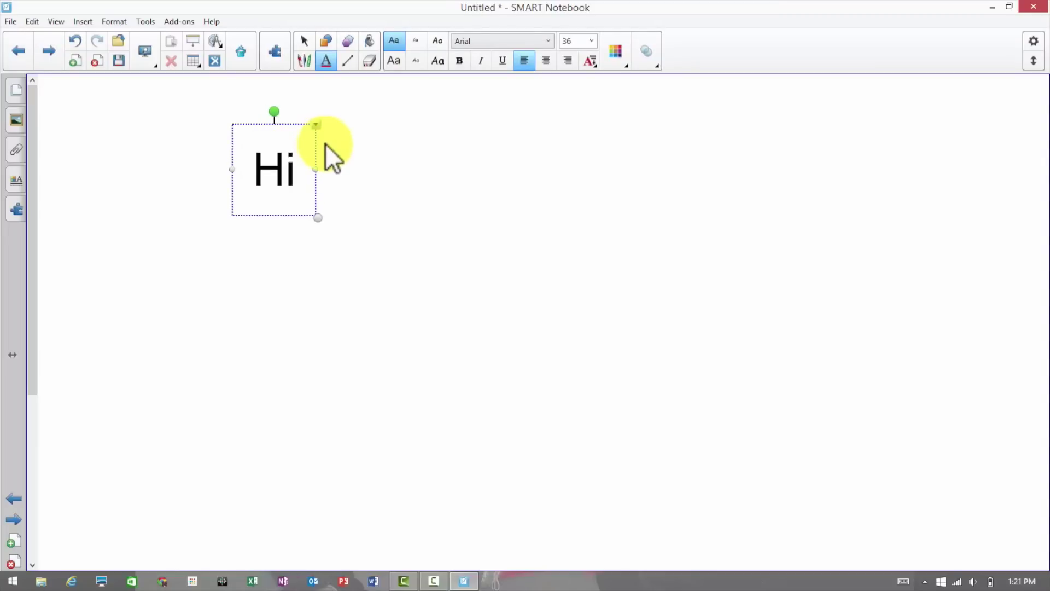
Select the "Hi" text, enlarge it to a font size of about 111.7, and move it slightly right.
click(304, 40)
click(287, 166)
drag(317, 219, 425, 298)
drag(333, 214, 396, 231)
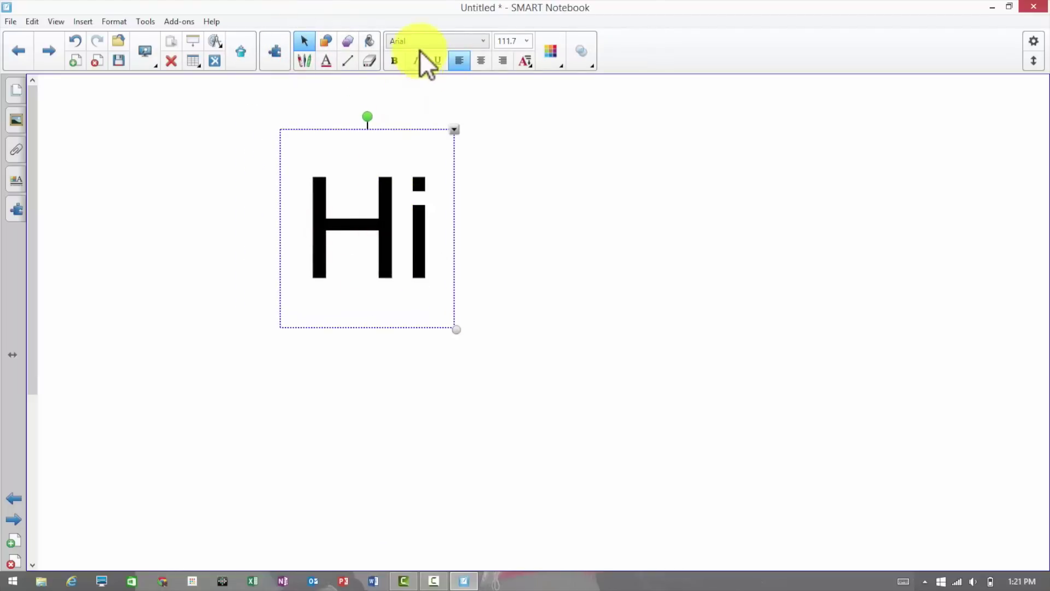
Color the "Hi" text green and make it partly transparent.
click(548, 50)
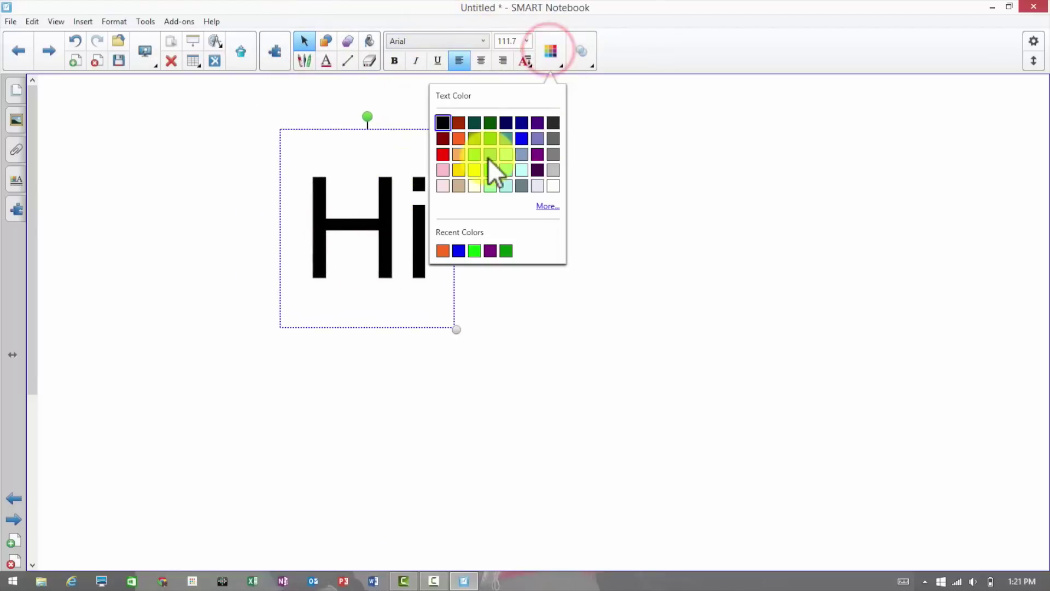
click(475, 157)
click(577, 61)
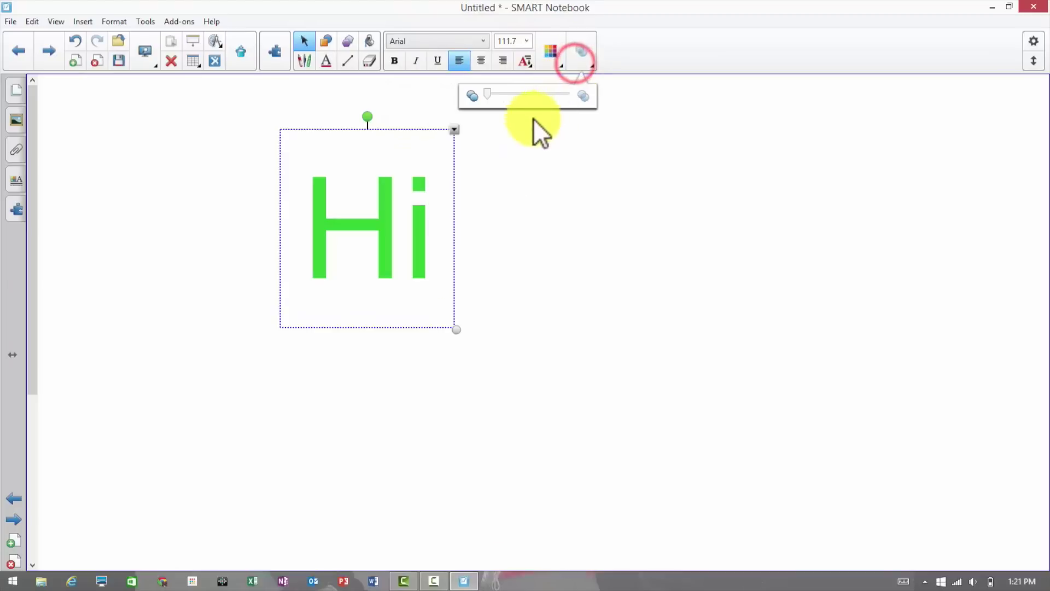
drag(497, 99, 513, 87)
Right-align the "Hi" text, make it bold, italic and underlined, and deselect it.
click(481, 58)
click(501, 60)
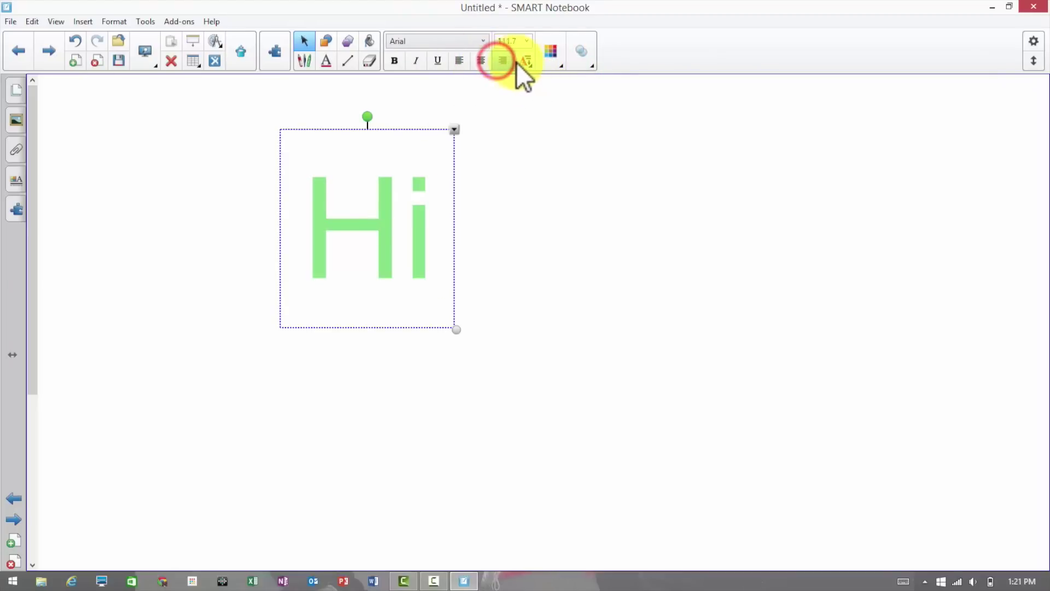
click(394, 58)
click(404, 60)
click(418, 61)
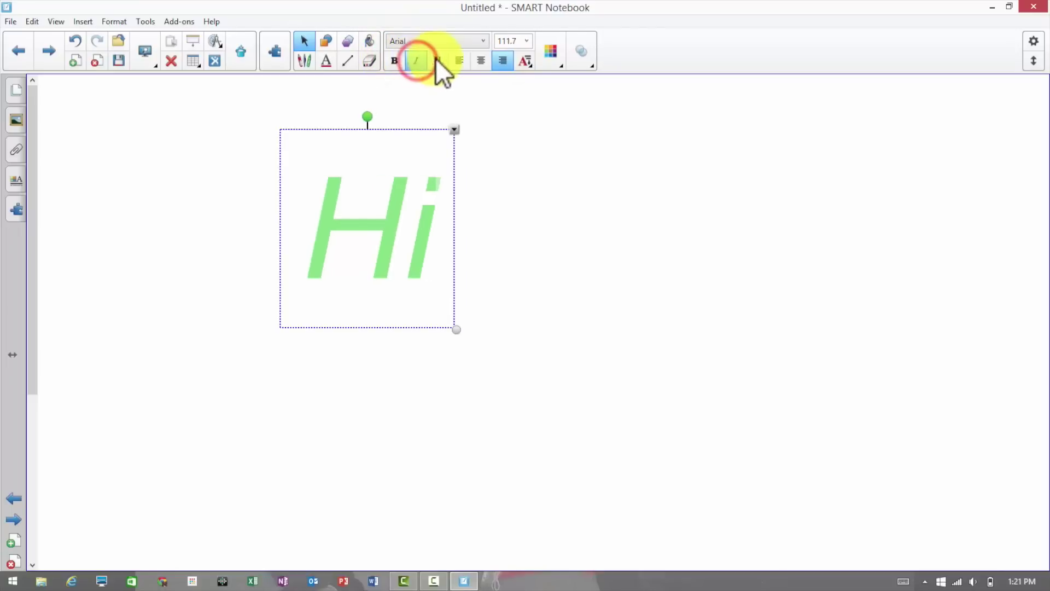
click(440, 60)
click(386, 56)
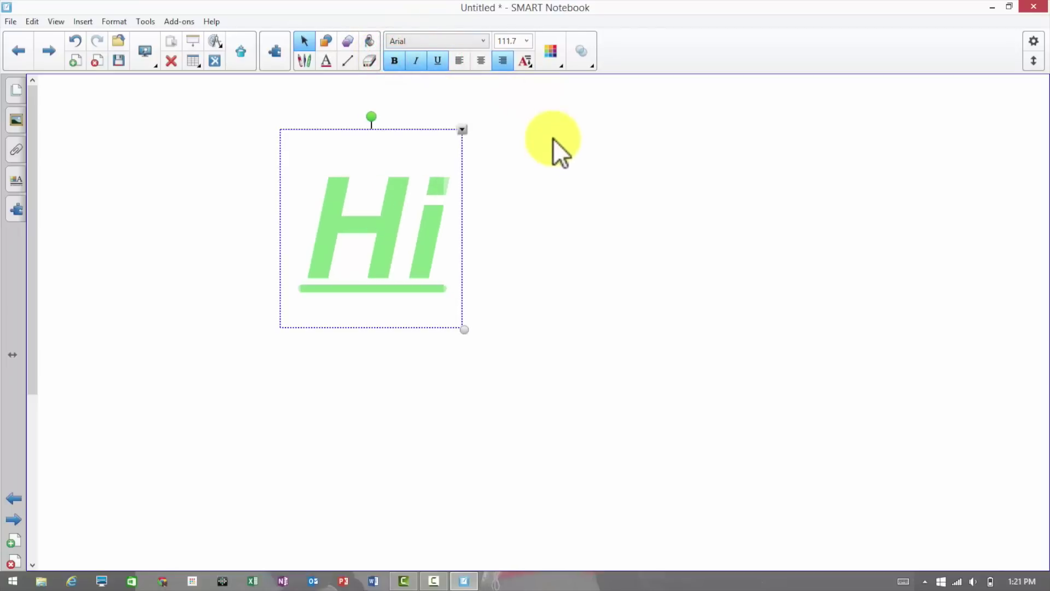
click(530, 117)
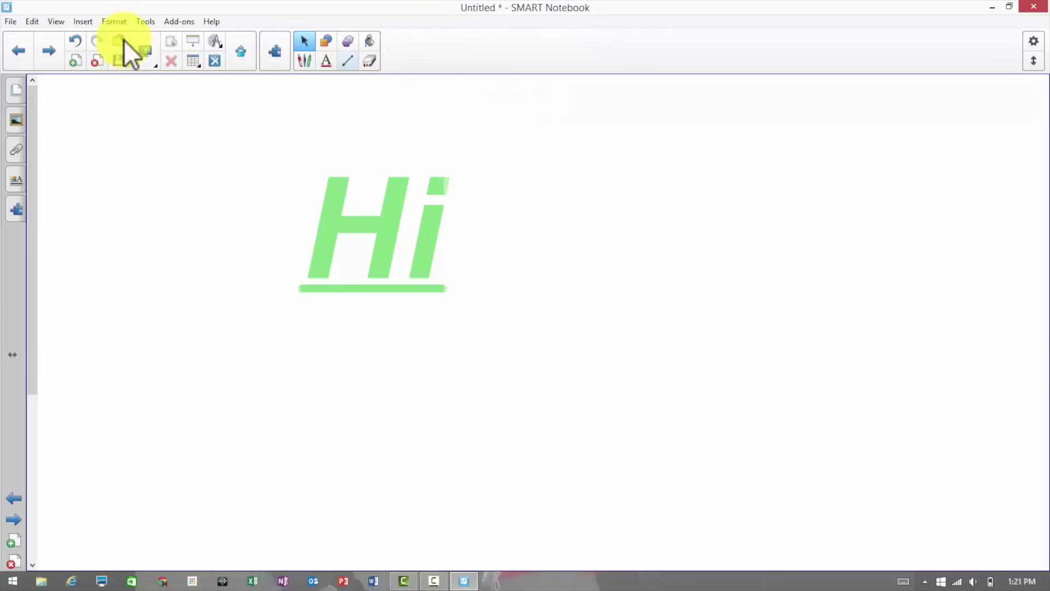
With the Lines tool, draw a plain black diagonal line and a parallel line with a round start and arrow end.
click(339, 60)
drag(323, 132, 404, 131)
mouse_move(469, 134)
mouse_down()
mouse_move(806, 115)
mouse_move(686, 414)
mouse_up()
mouse_move(686, 414)
mouse_down()
mouse_move(690, 424)
mouse_move(597, 373)
mouse_up()
click(419, 42)
drag(298, 141, 558, 383)
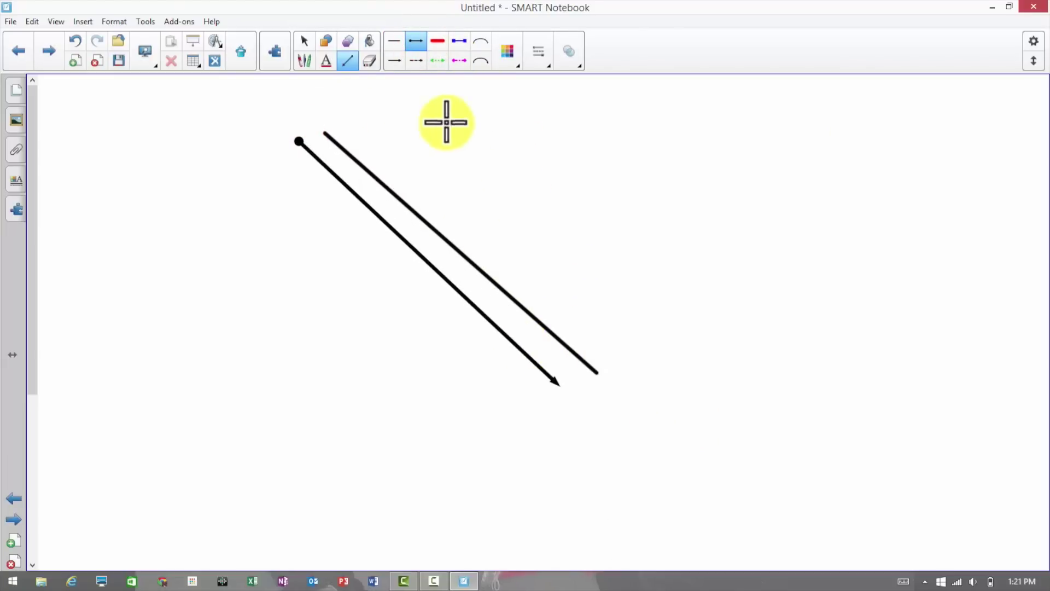
Draw a thick red diagonal line, a blue line with square ends, and a large black arc across the page.
click(438, 41)
mouse_move(375, 135)
mouse_down()
mouse_move(671, 369)
mouse_move(673, 383)
mouse_up()
click(462, 46)
drag(471, 143, 837, 326)
click(480, 42)
drag(253, 272, 551, 481)
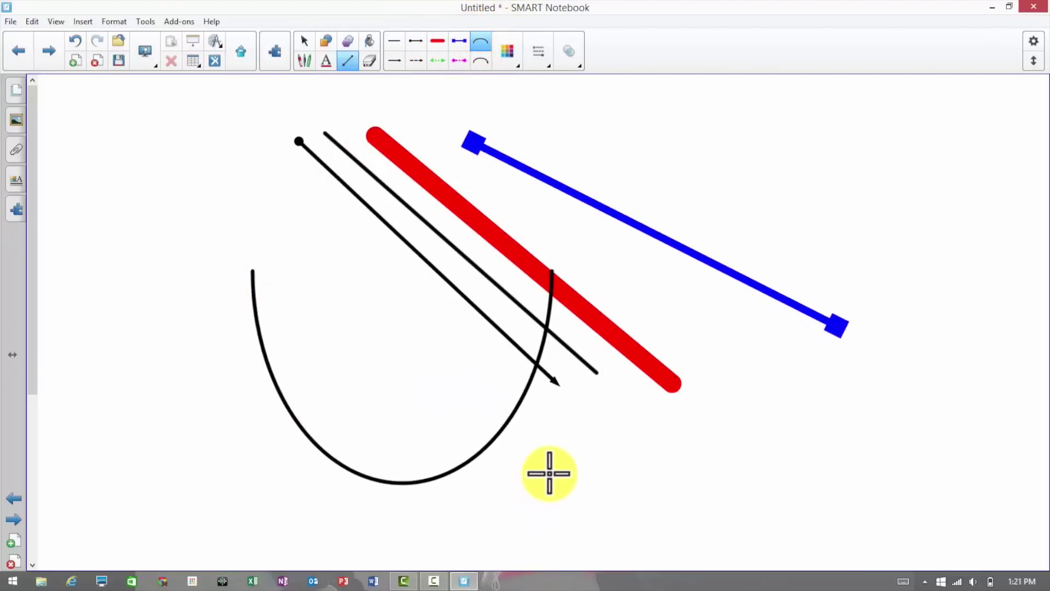
Draw three horizontal lines in the page's upper right: a solid black arrow, a dashed black arrow, and a green dotted double-headed arrow.
click(396, 64)
drag(507, 126, 970, 126)
click(420, 60)
mouse_move(627, 173)
mouse_down()
mouse_move(902, 157)
mouse_move(984, 173)
mouse_up()
click(436, 61)
mouse_move(516, 193)
mouse_down()
mouse_move(572, 202)
mouse_move(605, 181)
mouse_move(656, 198)
mouse_move(1003, 197)
mouse_up()
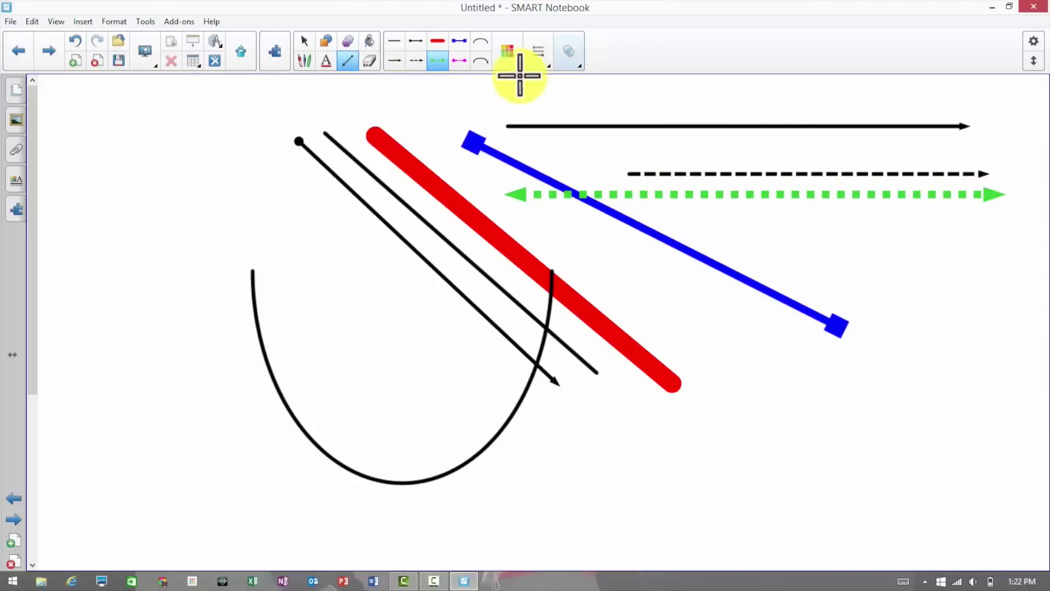
Add a magenta dash-dotted line with diamond ends below the green line, and a black curved arrow under the solid arrow.
click(459, 60)
drag(591, 234, 870, 234)
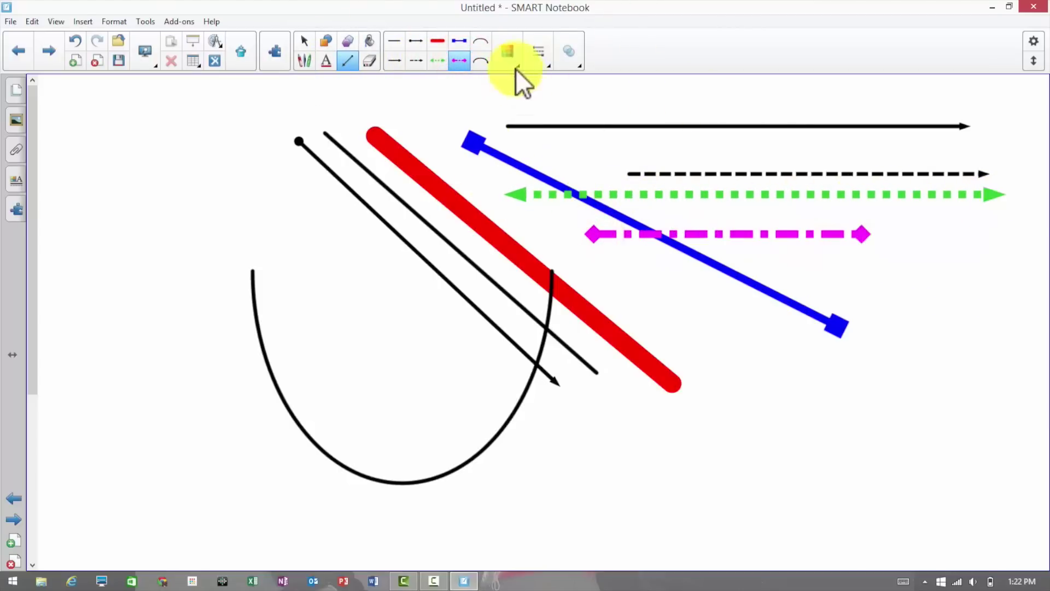
click(480, 59)
mouse_move(504, 137)
mouse_down()
mouse_move(802, 157)
mouse_move(805, 138)
mouse_up()
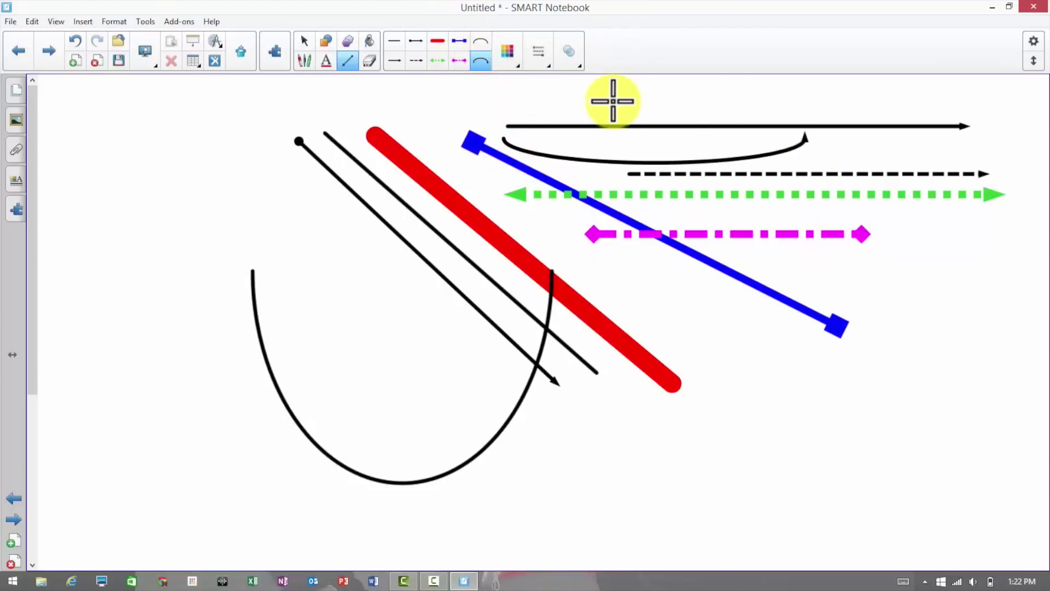
Review the line color, line style and transparency options of the Lines tool.
click(495, 43)
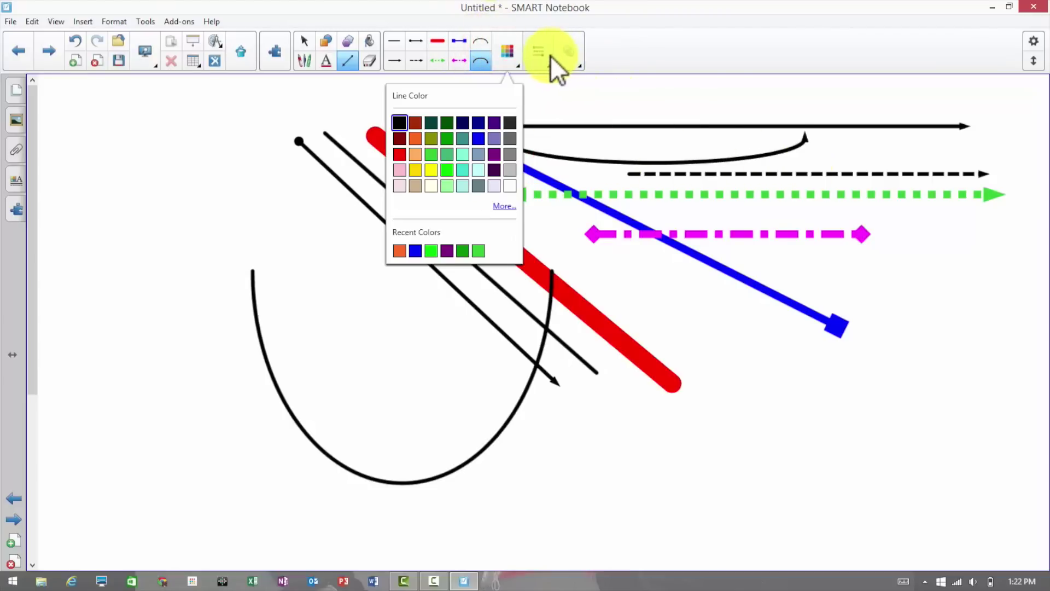
click(549, 57)
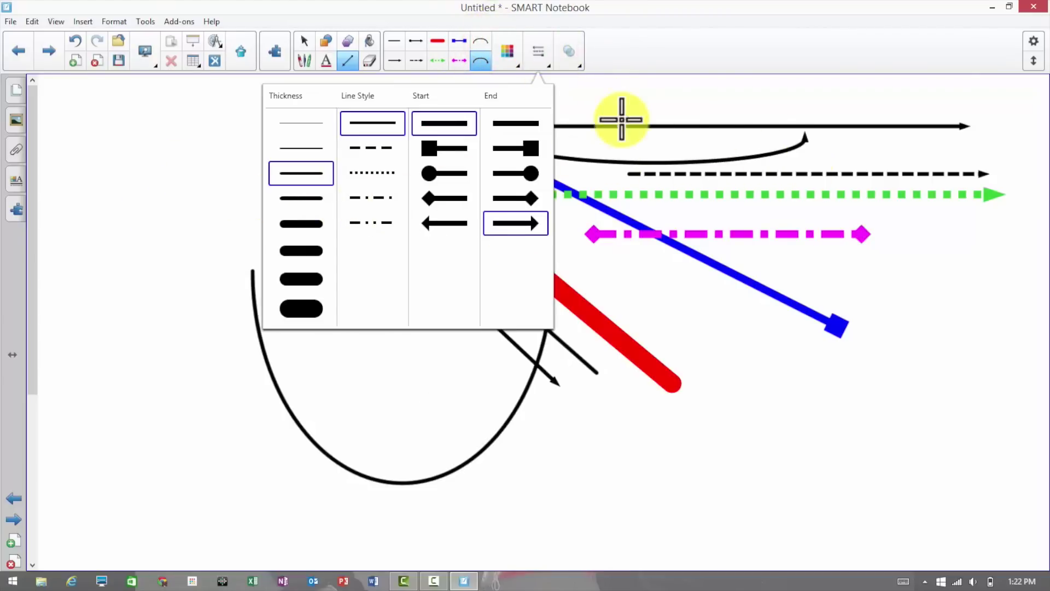
click(569, 55)
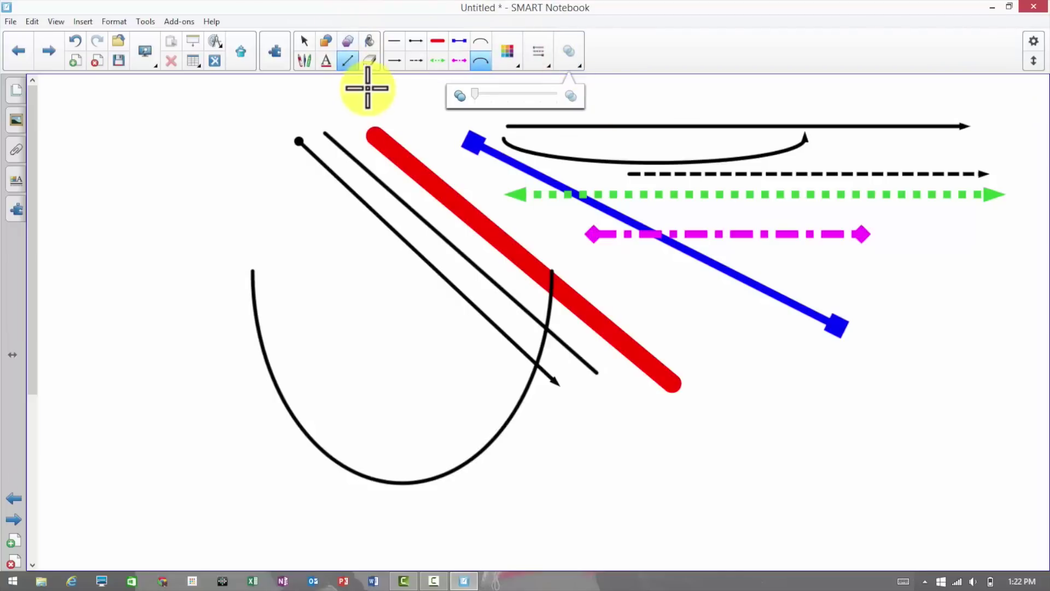
Switch to the Eraser, go back to the paint brush page, choose the largest eraser size, and erase across the strokes.
click(369, 61)
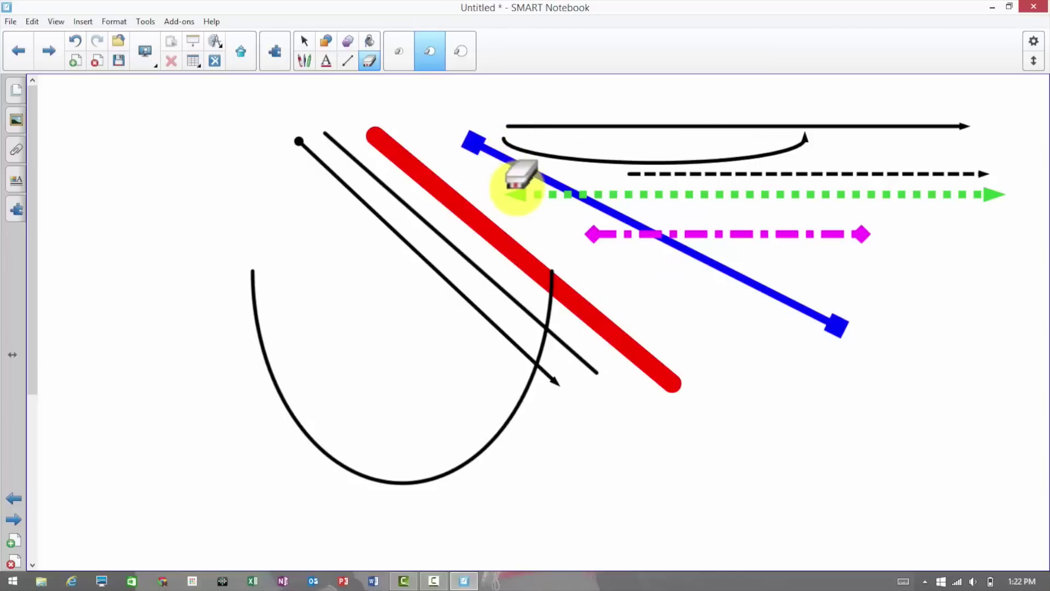
click(20, 53)
click(20, 53)
click(20, 53)
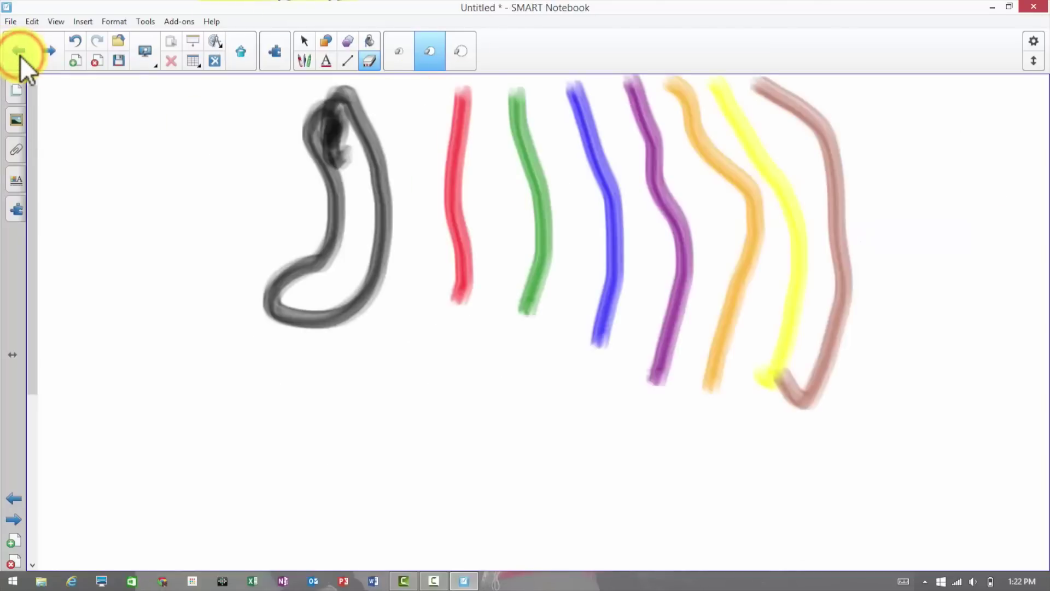
click(461, 51)
mouse_move(366, 99)
mouse_down()
mouse_move(404, 105)
mouse_move(336, 189)
mouse_move(345, 300)
mouse_move(666, 317)
mouse_move(574, 364)
mouse_move(638, 211)
mouse_move(652, 89)
mouse_move(220, 103)
mouse_up()
Go back to the creative pen page and erase through its patterned strokes, and erase the ink on the page before it.
click(15, 55)
mouse_move(197, 144)
mouse_down()
mouse_move(345, 279)
mouse_move(930, 227)
mouse_move(328, 359)
mouse_move(596, 481)
mouse_move(781, 310)
mouse_up()
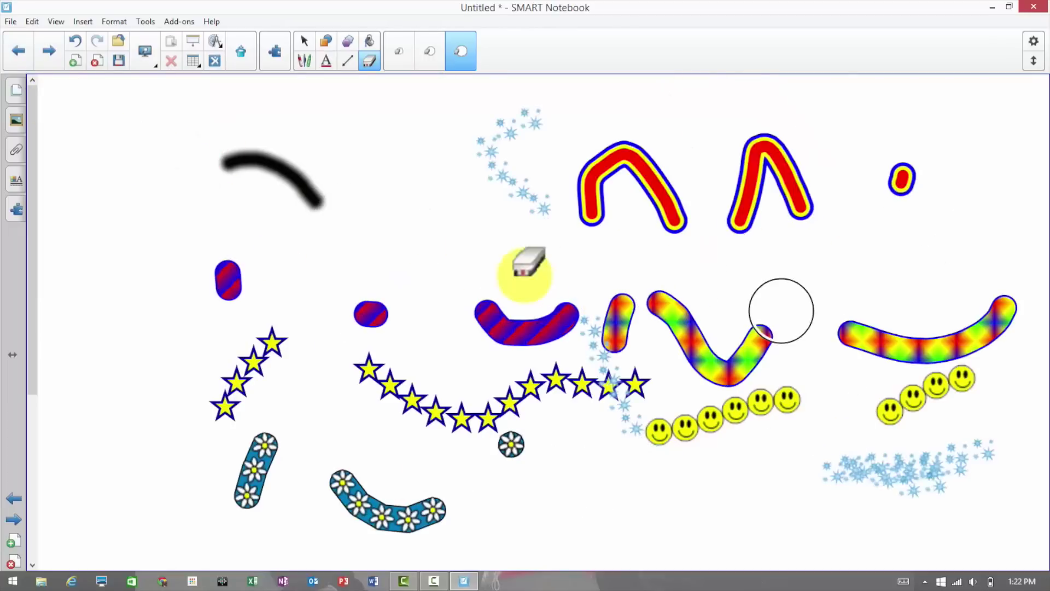
click(18, 52)
drag(221, 156, 646, 183)
drag(242, 105, 462, 155)
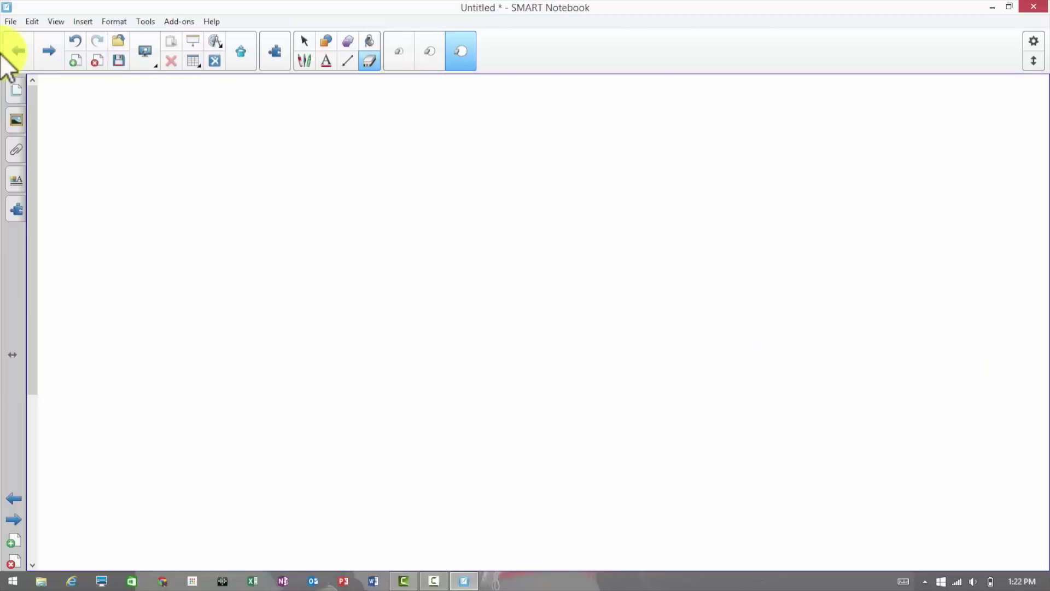
Go back to the highlighted handwritten "Hi" and erase it, and erase through the crayon strokes on the preceding page.
click(16, 51)
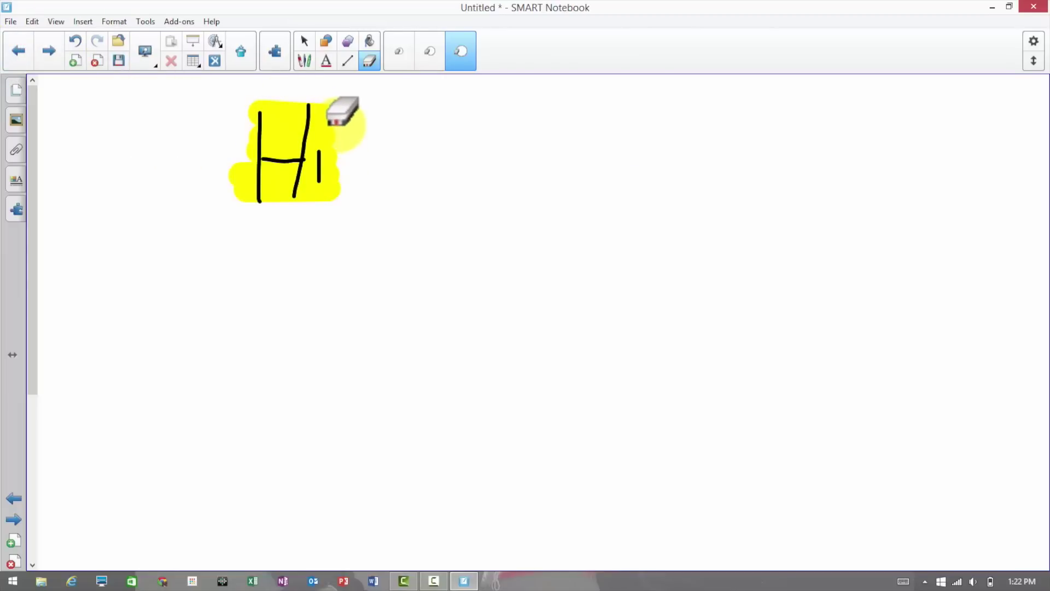
mouse_move(368, 122)
mouse_down()
mouse_move(232, 171)
mouse_move(324, 99)
mouse_move(336, 186)
mouse_move(136, 94)
mouse_up()
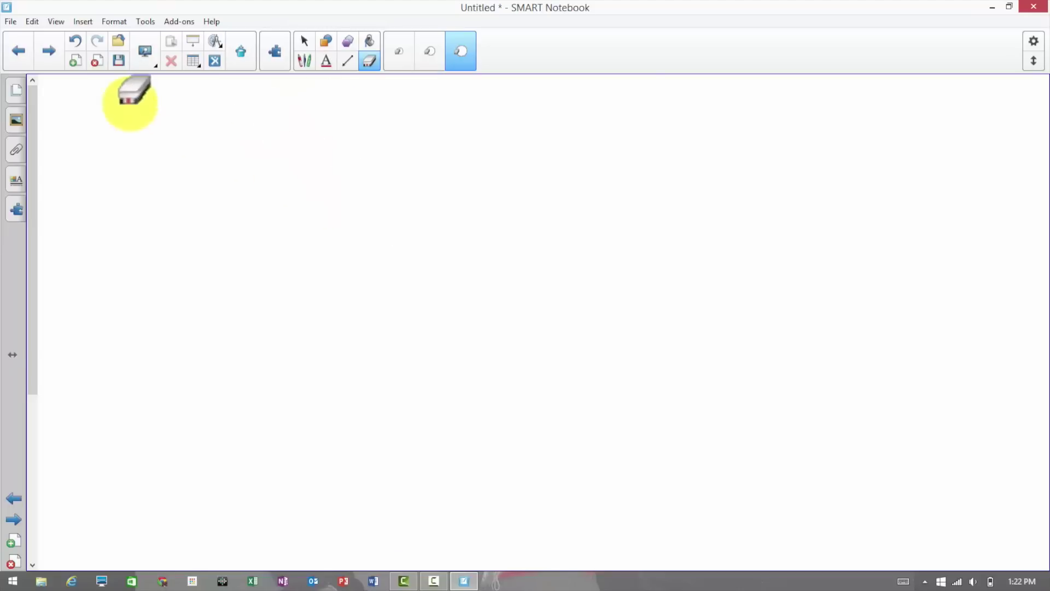
click(18, 51)
mouse_move(254, 159)
mouse_down()
mouse_move(206, 152)
mouse_move(635, 222)
mouse_move(891, 305)
mouse_move(981, 320)
mouse_up()
drag(294, 374, 57, 356)
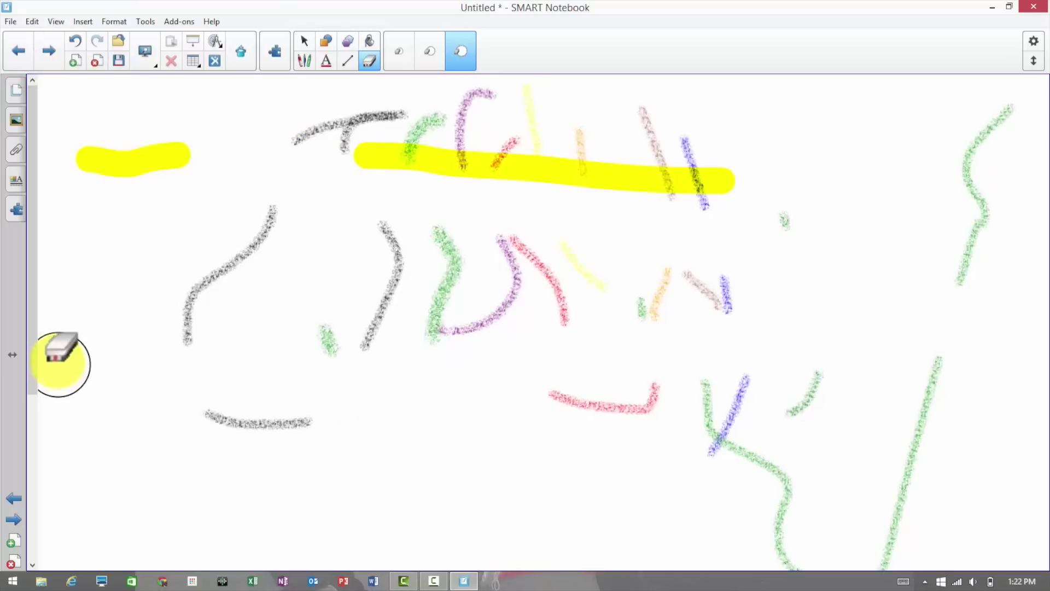
Go back to the page with the orange triangle, pentagon and square, and try erasing across the shapes.
click(15, 52)
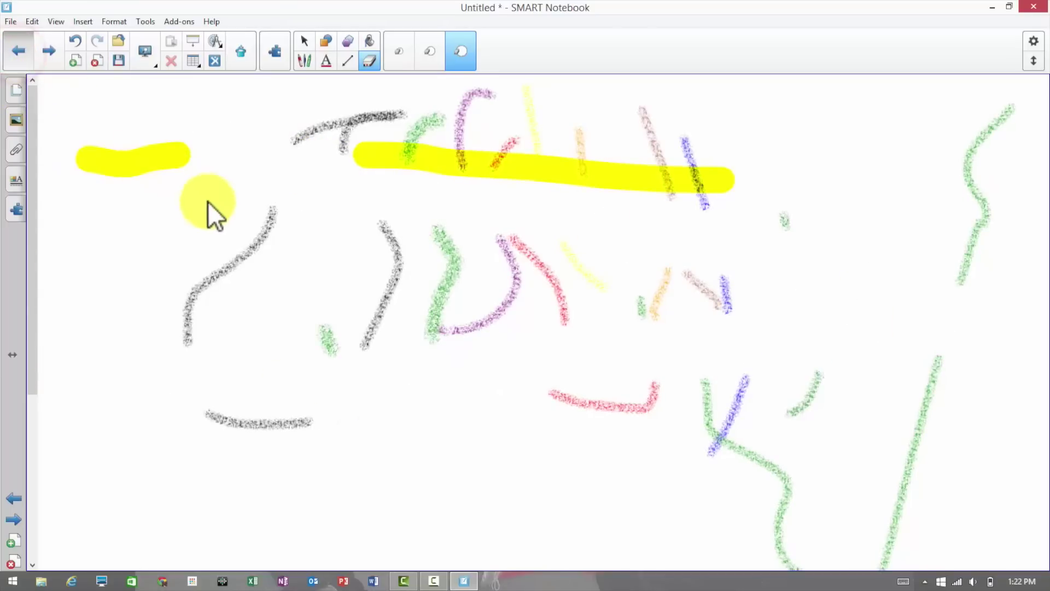
mouse_move(251, 270)
mouse_down()
mouse_move(241, 349)
mouse_move(266, 337)
mouse_move(354, 196)
mouse_move(557, 267)
mouse_move(529, 387)
mouse_move(543, 413)
mouse_up()
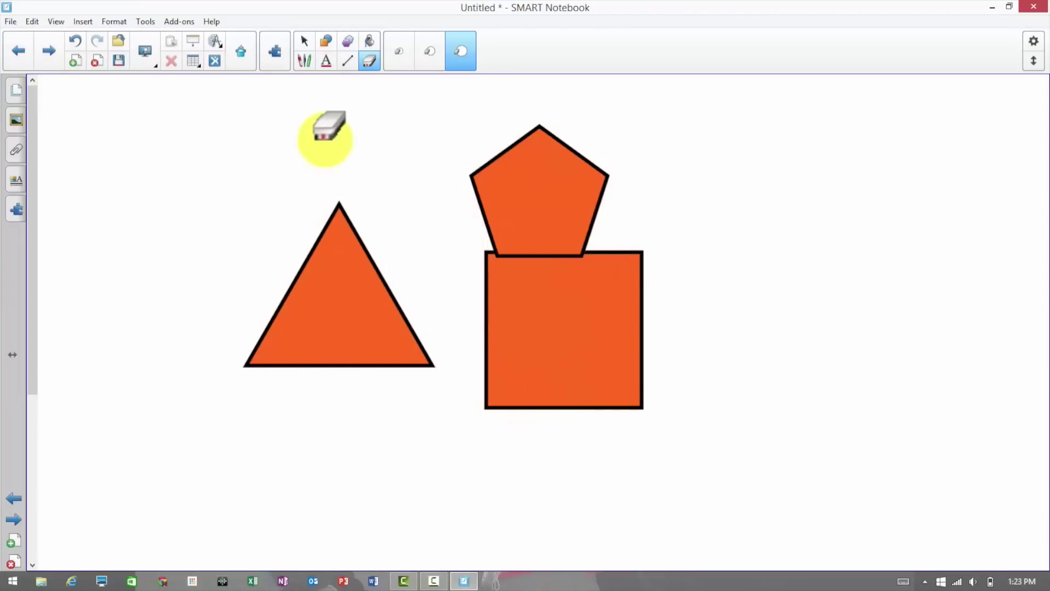
double_click(354, 10)
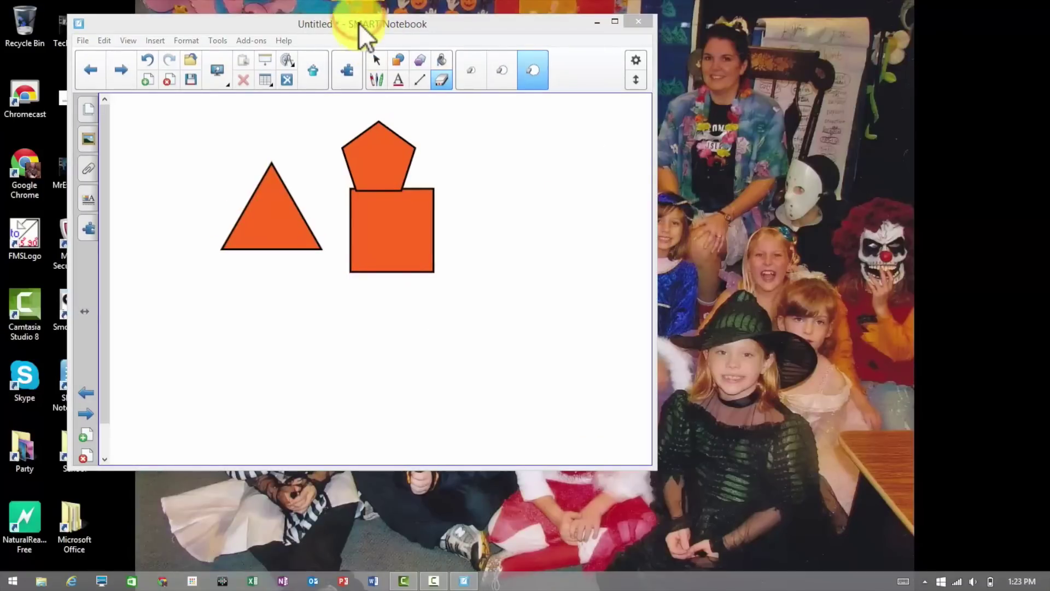
drag(359, 22, 356, 1)
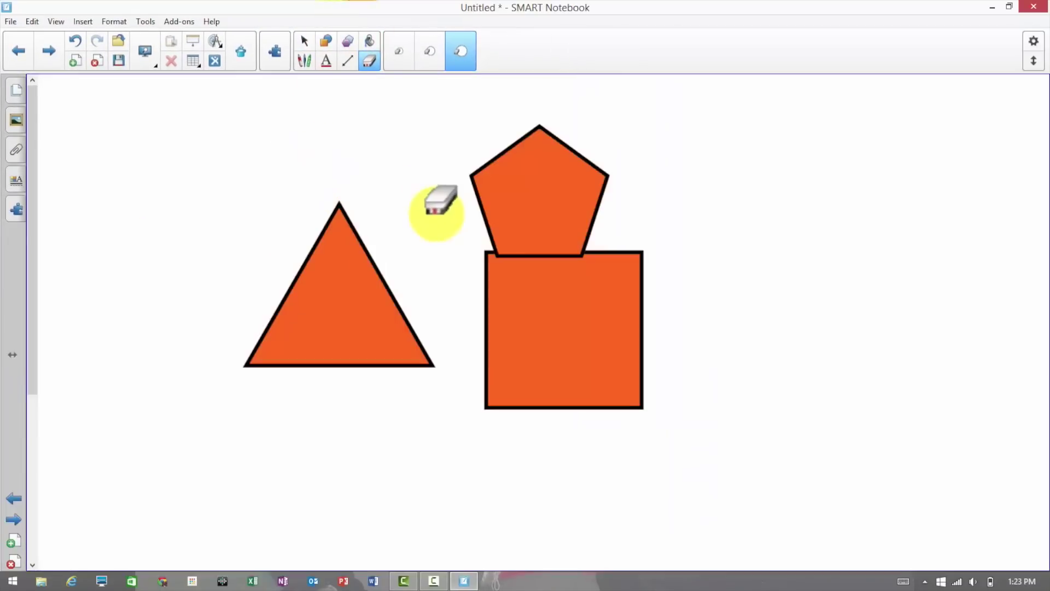
Go back through the calligraphic strokes page and the pen strokes page, erasing through the ink on each.
click(19, 57)
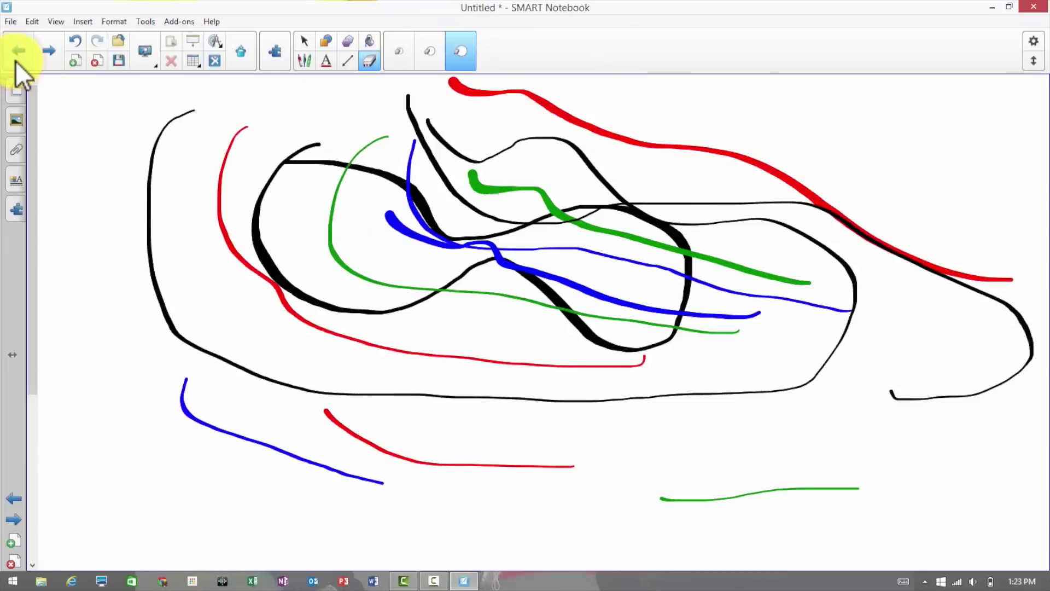
mouse_move(722, 133)
mouse_down()
mouse_move(664, 192)
mouse_move(145, 251)
mouse_move(804, 361)
mouse_move(457, 379)
mouse_move(453, 388)
mouse_up()
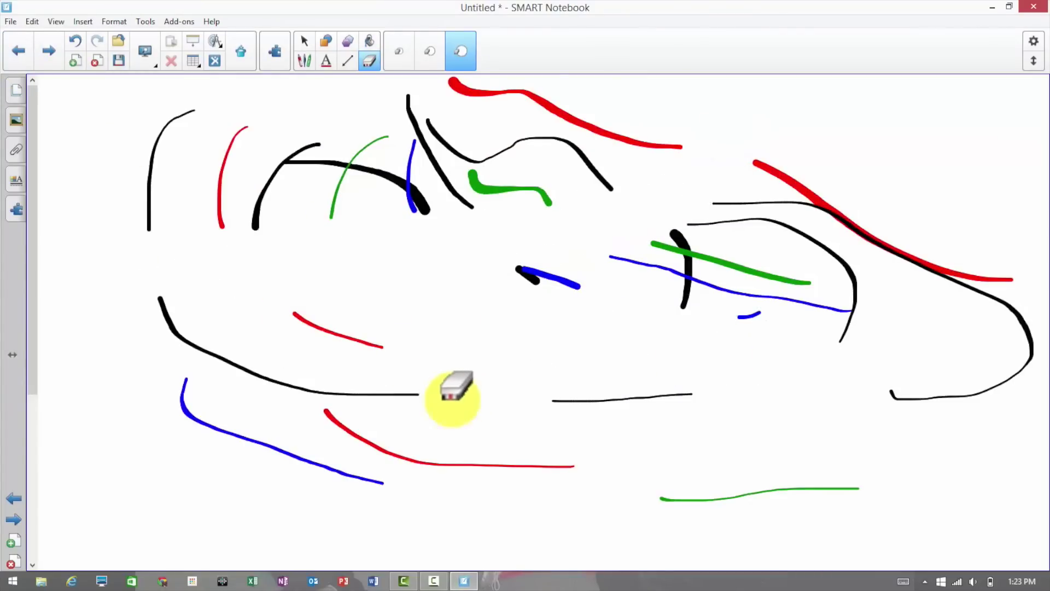
click(20, 50)
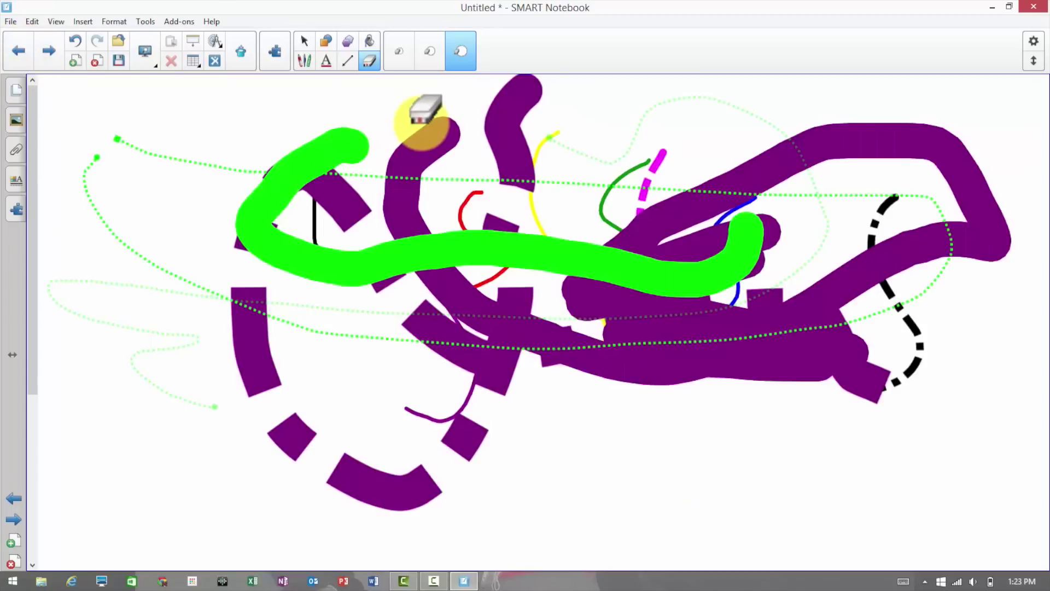
mouse_move(368, 108)
mouse_down()
mouse_move(265, 182)
mouse_move(269, 281)
mouse_move(726, 394)
mouse_move(629, 366)
mouse_up()
Switch to the Pens tool, review the list of pen types, and return to the Select tool.
click(302, 65)
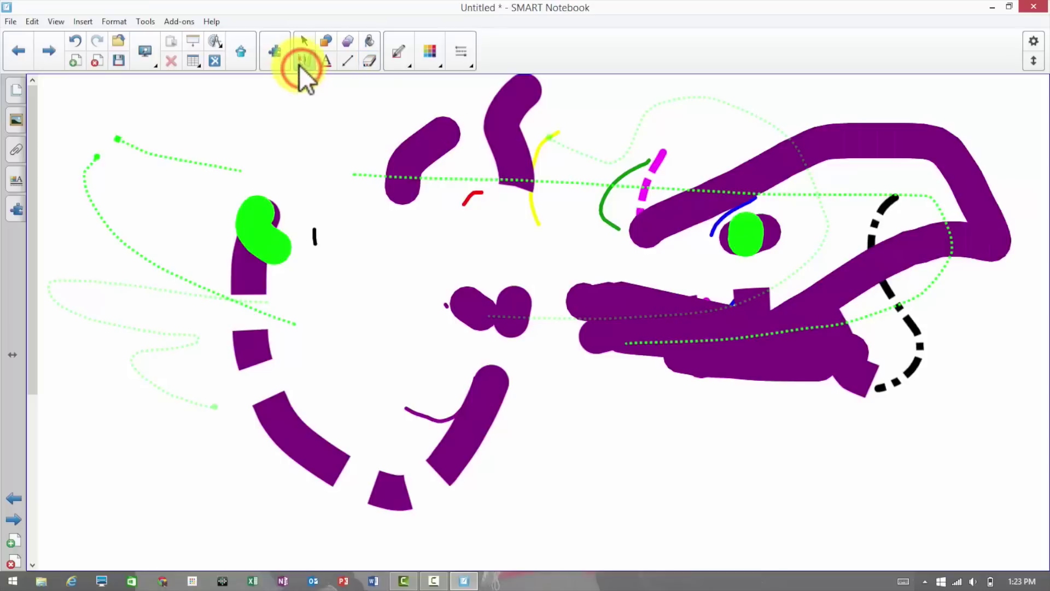
click(393, 55)
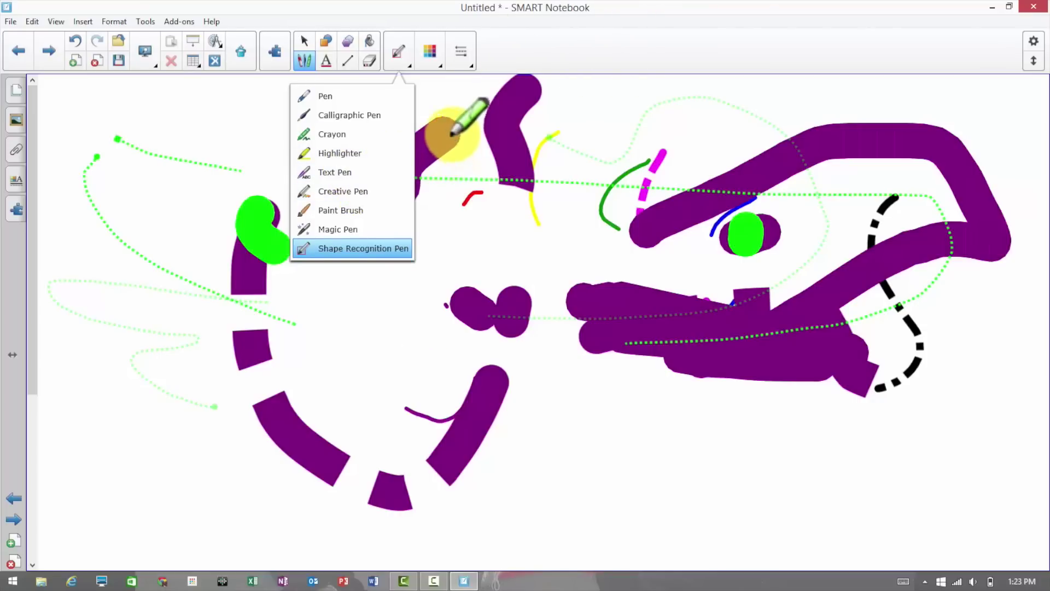
click(443, 110)
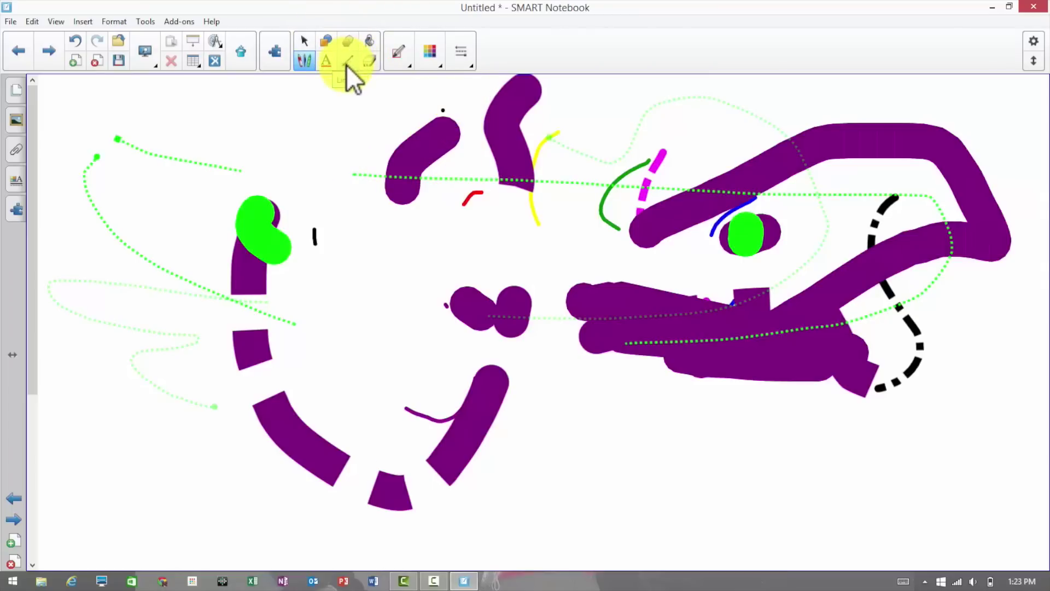
click(314, 41)
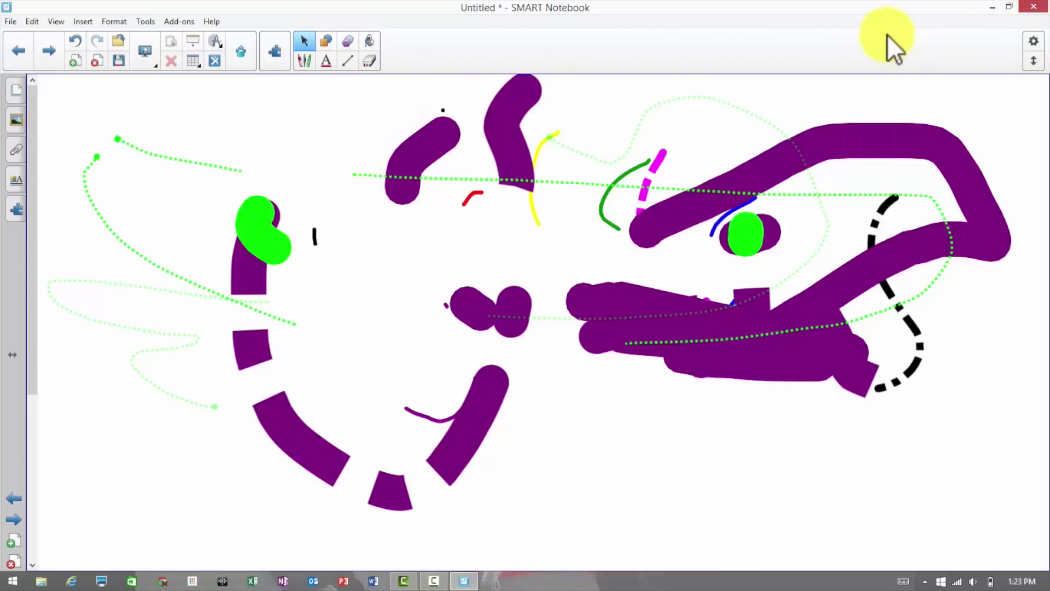
Open the toolbar customization and add the Clear Ink action to the toolbar beside the Lesson Activity Builder.
right_click(606, 38)
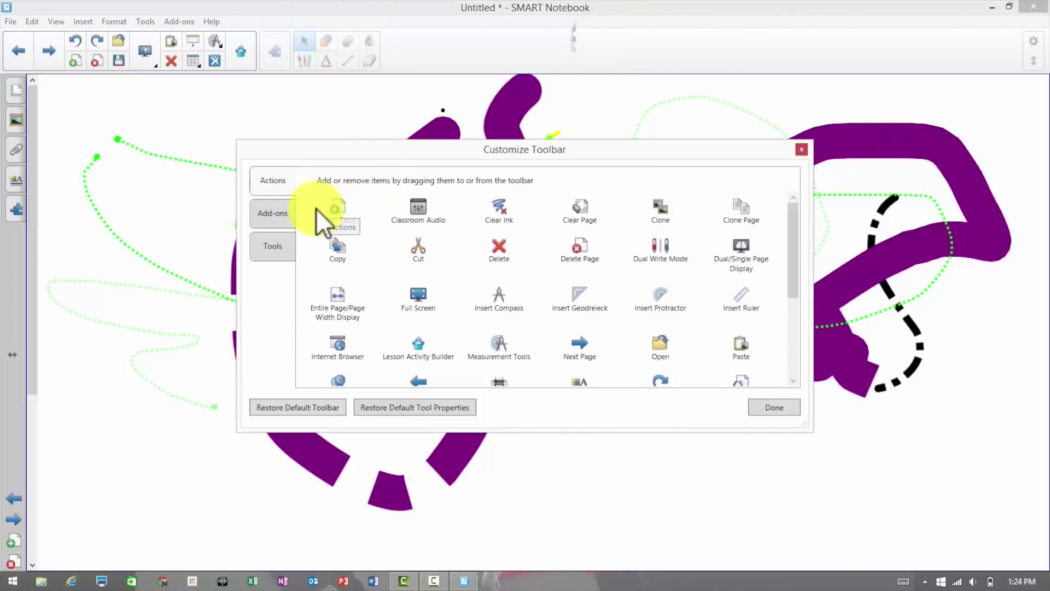
mouse_move(323, 208)
mouse_down()
mouse_move(247, 142)
mouse_move(84, 49)
mouse_up()
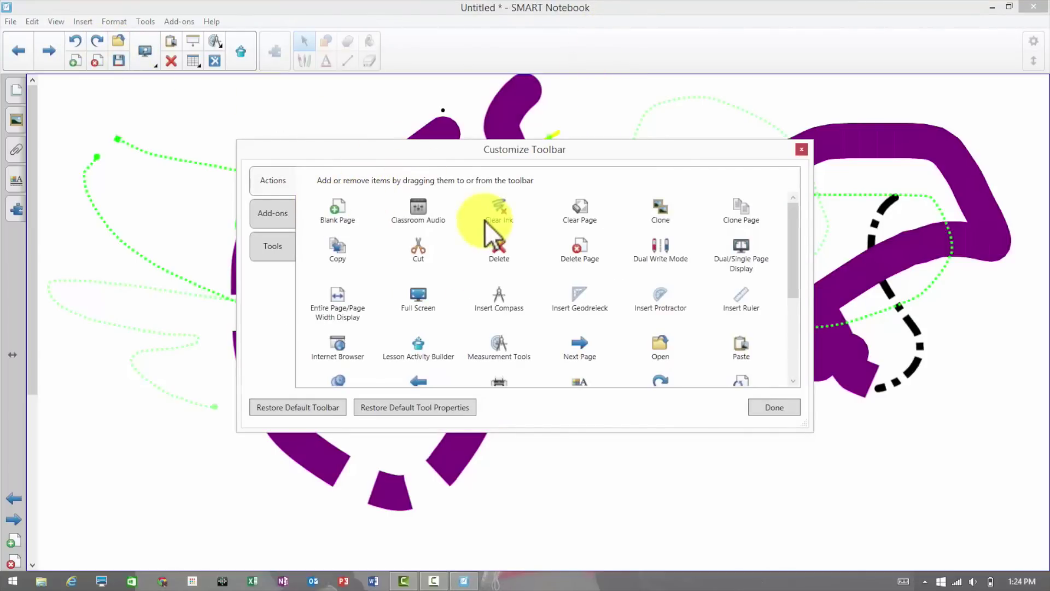
mouse_move(494, 209)
mouse_down()
mouse_move(298, 119)
mouse_move(258, 87)
mouse_move(257, 60)
mouse_up()
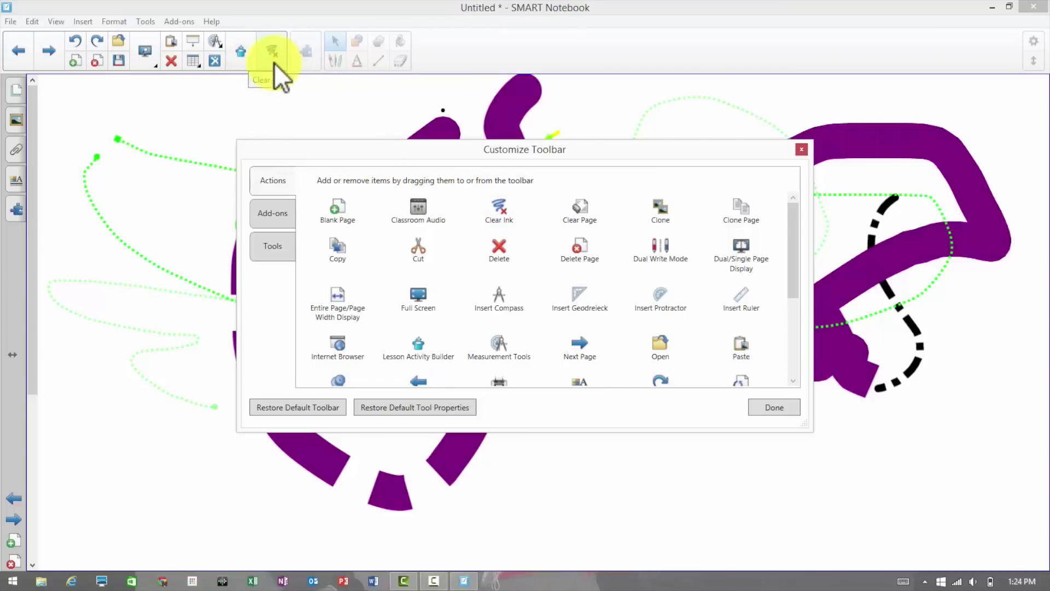
click(356, 50)
click(343, 51)
click(340, 58)
click(367, 44)
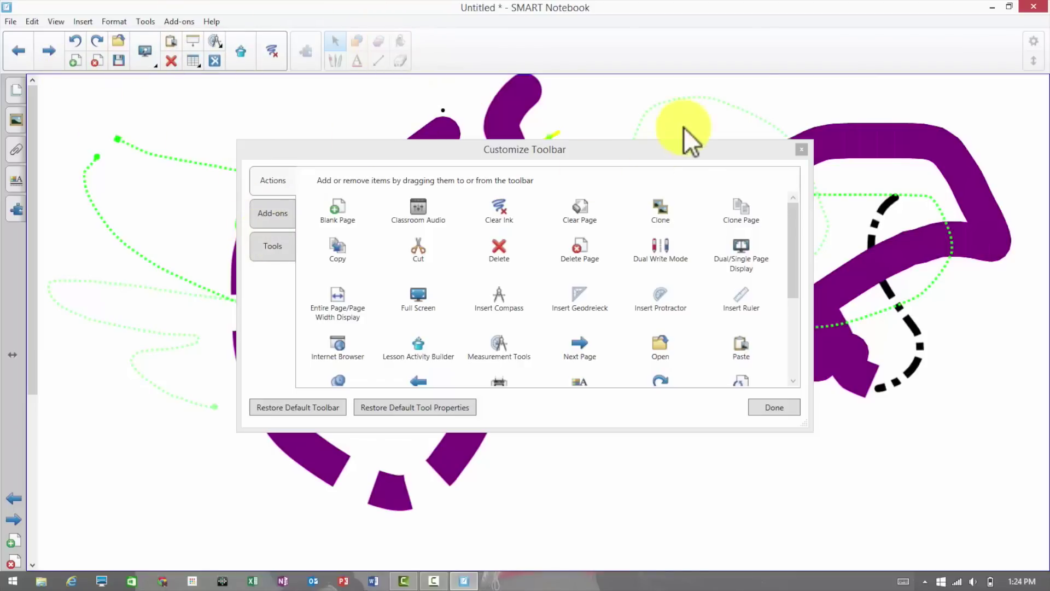
Rearrange the toolbar actions: add Dual/Single Page Display beneath Clear Ink, place Delete below Next Page, and move Add Page to the end.
mouse_move(660, 249)
mouse_down()
mouse_move(600, 234)
mouse_move(404, 108)
mouse_move(287, 58)
mouse_move(290, 73)
mouse_up()
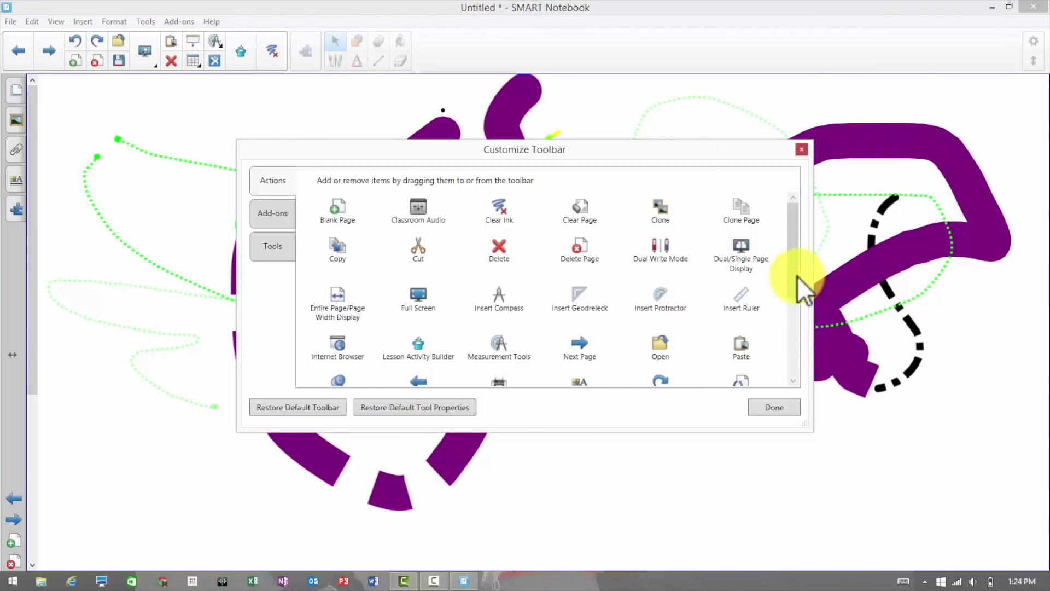
mouse_move(740, 260)
mouse_down()
mouse_move(250, 64)
mouse_move(281, 51)
mouse_move(271, 63)
mouse_up()
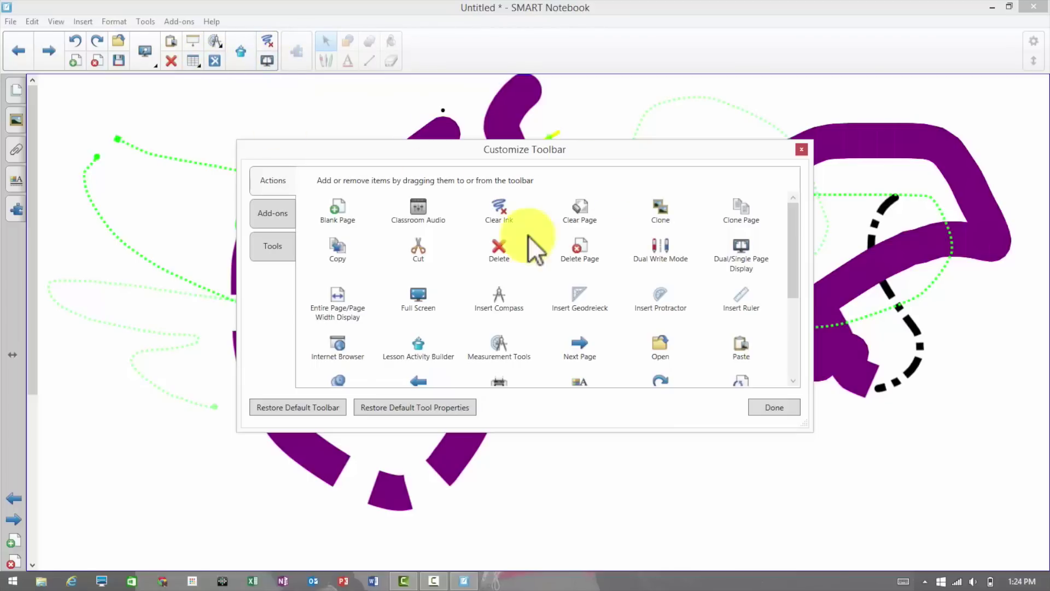
drag(498, 251, 55, 64)
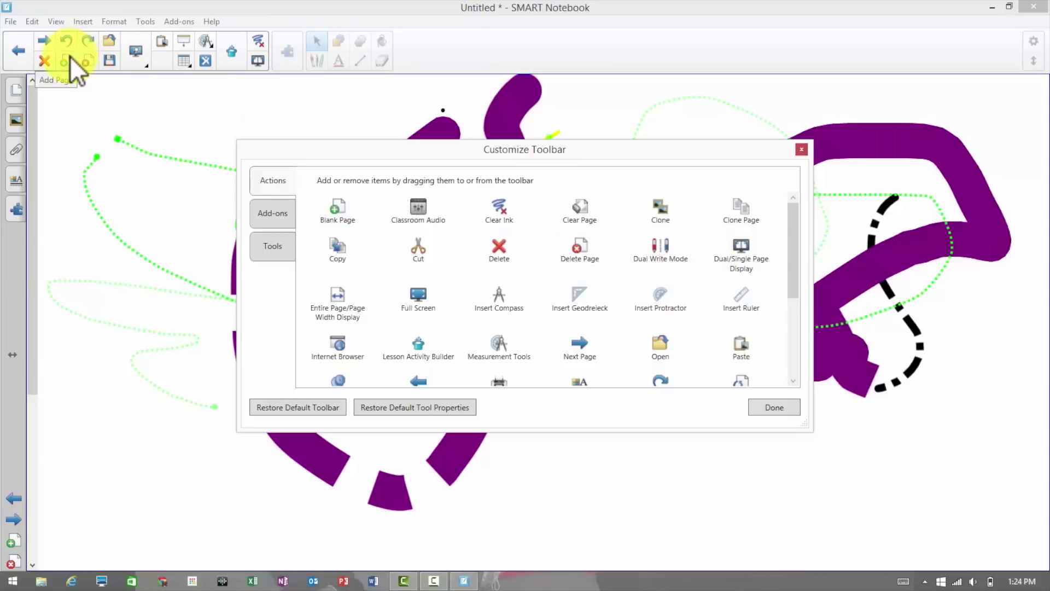
drag(70, 60, 270, 51)
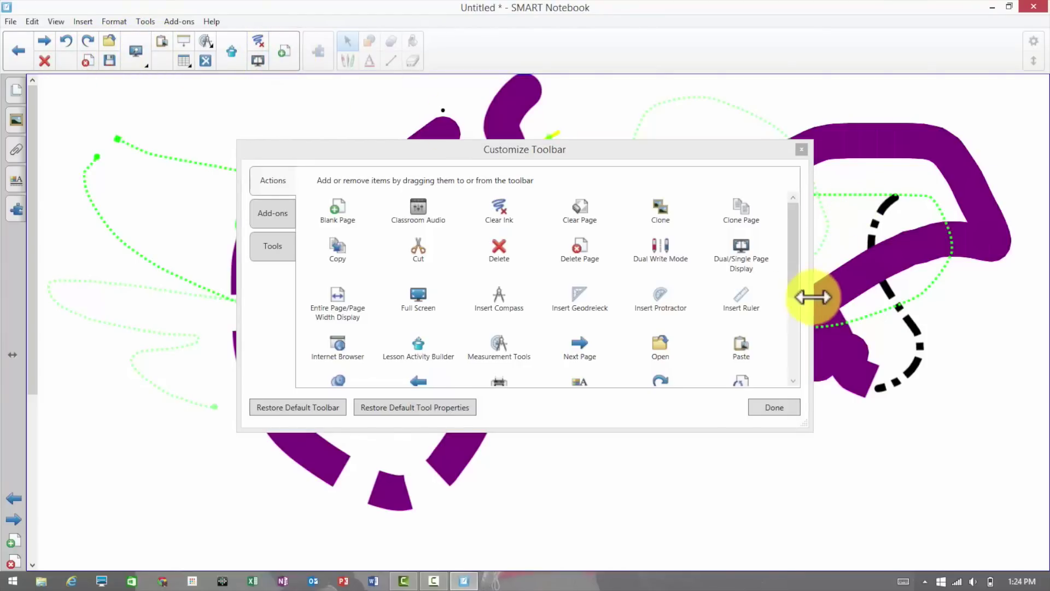
Hide the Add-ons panel from the toolbar and add the Calligraphic Pen and Crayon to its tools.
click(275, 211)
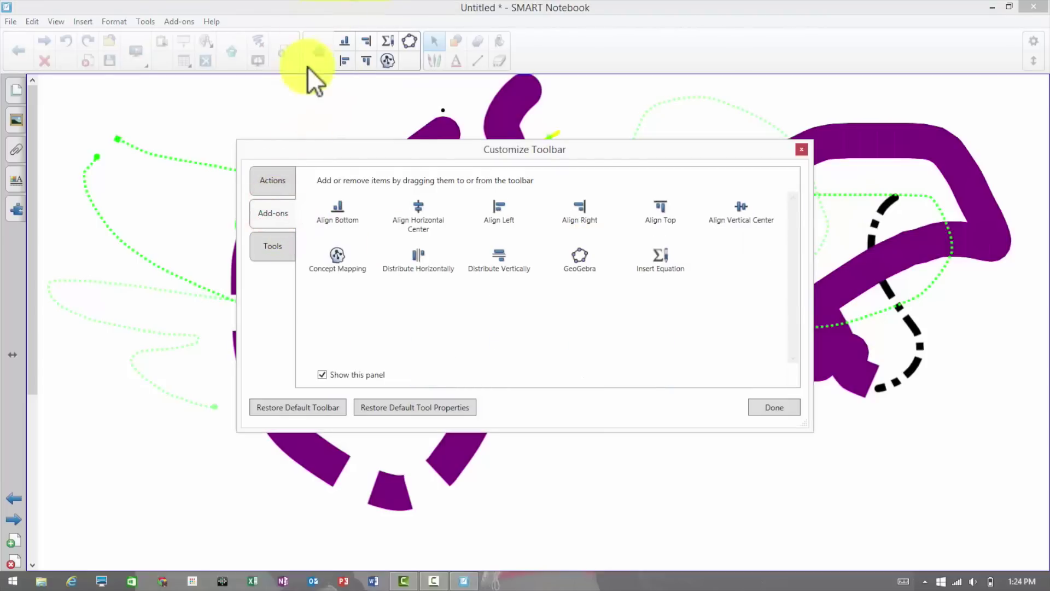
click(323, 375)
click(285, 250)
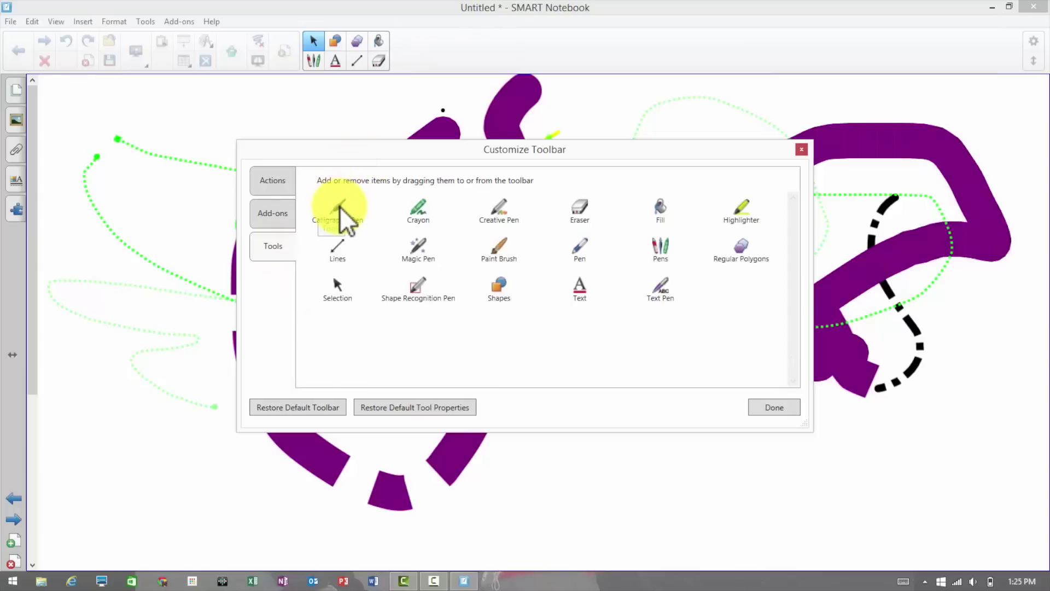
drag(339, 205, 390, 63)
drag(421, 211, 411, 67)
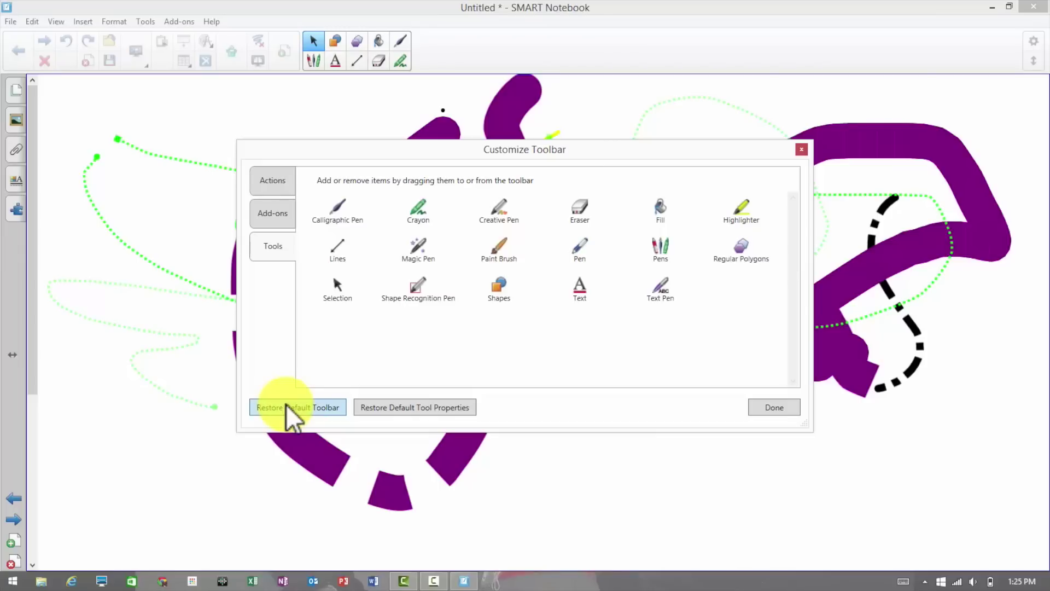
Restore the default toolbar and default tool properties, and finish the toolbar customization.
click(293, 369)
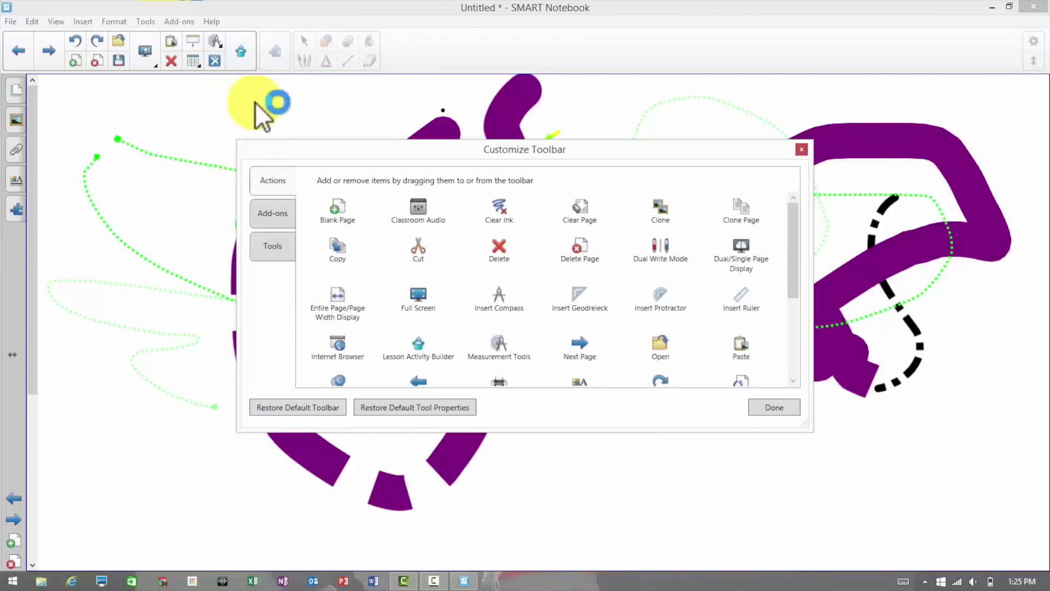
click(396, 407)
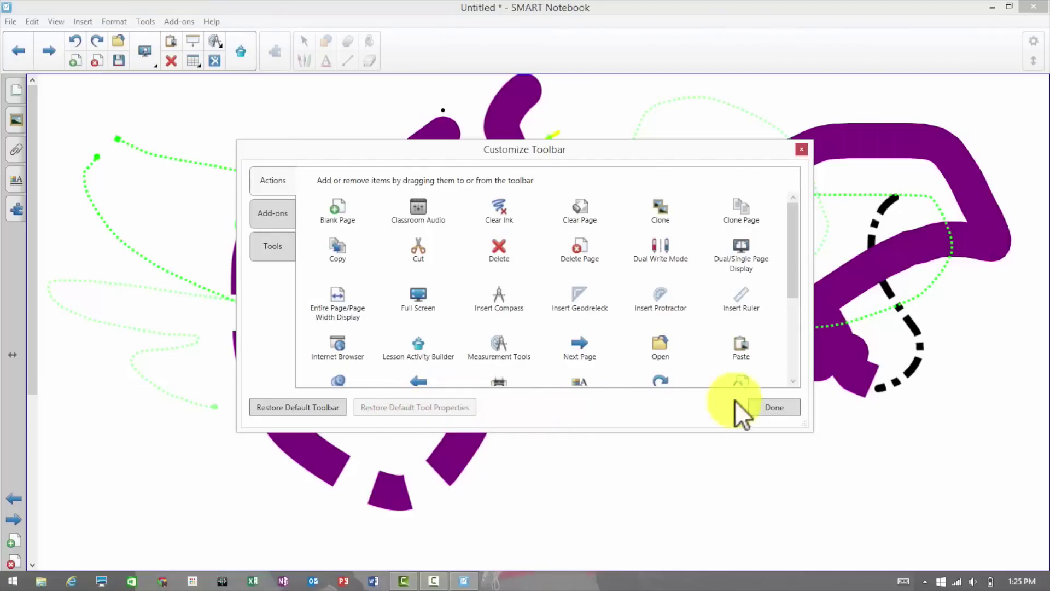
click(790, 406)
Draw a curving black dash-dot pen stroke beside the purple ink, add a blank page, and return to the Select tool.
click(312, 60)
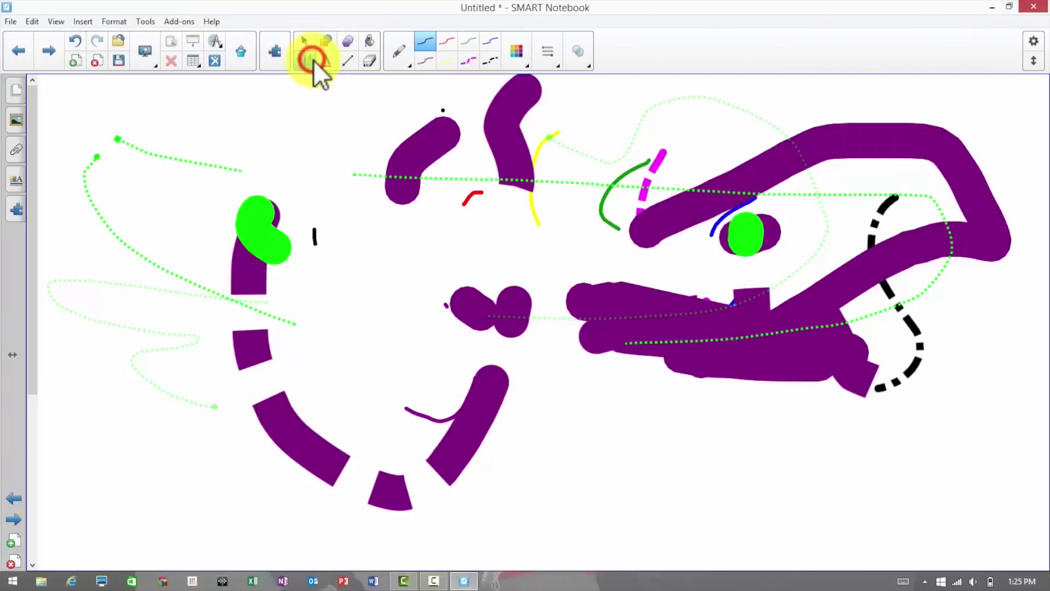
click(488, 65)
mouse_move(396, 105)
mouse_down()
mouse_move(405, 230)
mouse_move(280, 336)
mouse_move(253, 335)
mouse_up()
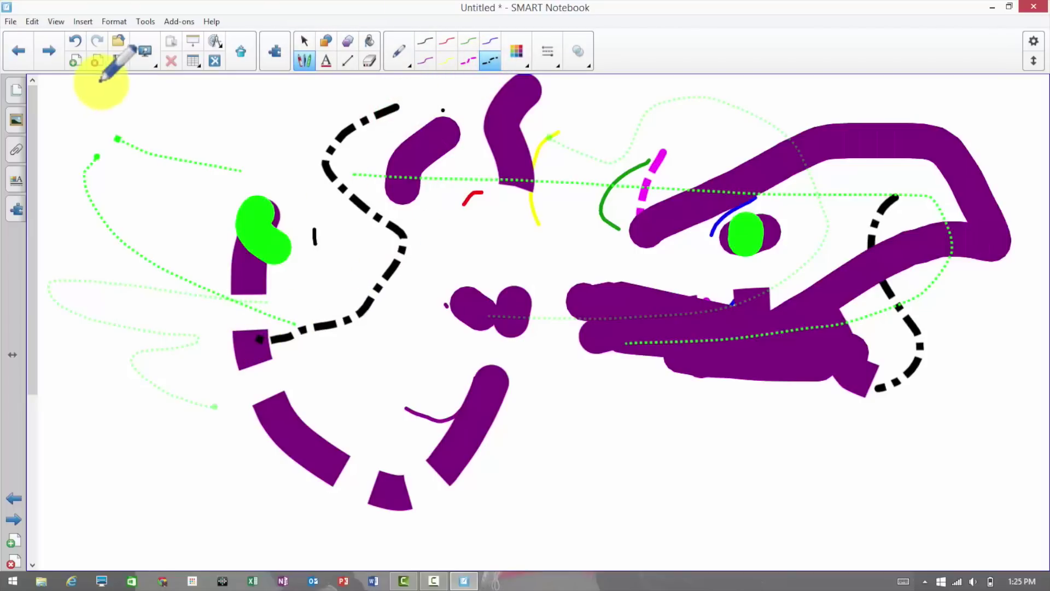
click(77, 62)
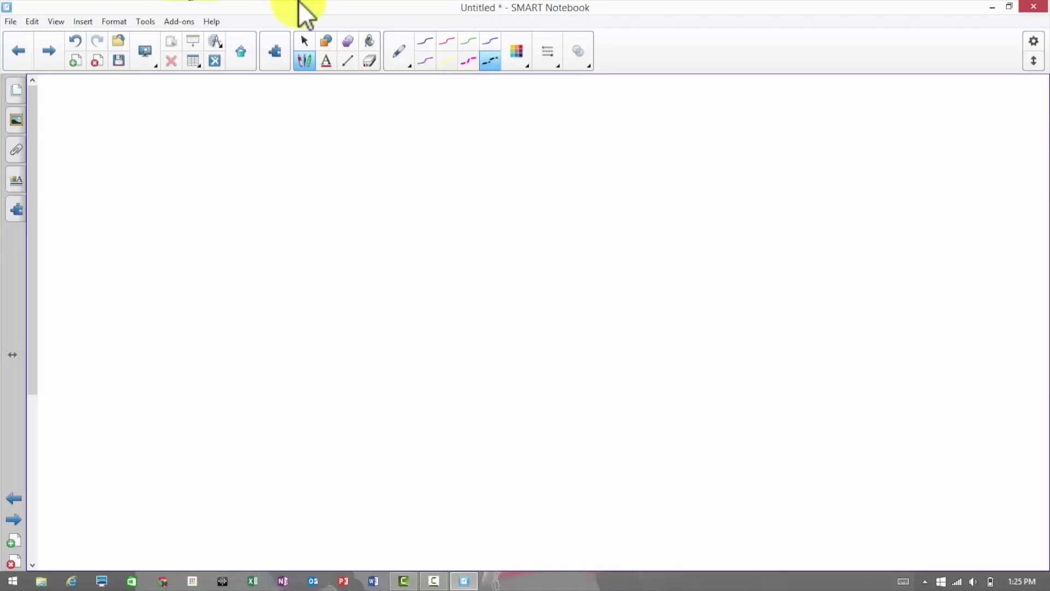
click(299, 41)
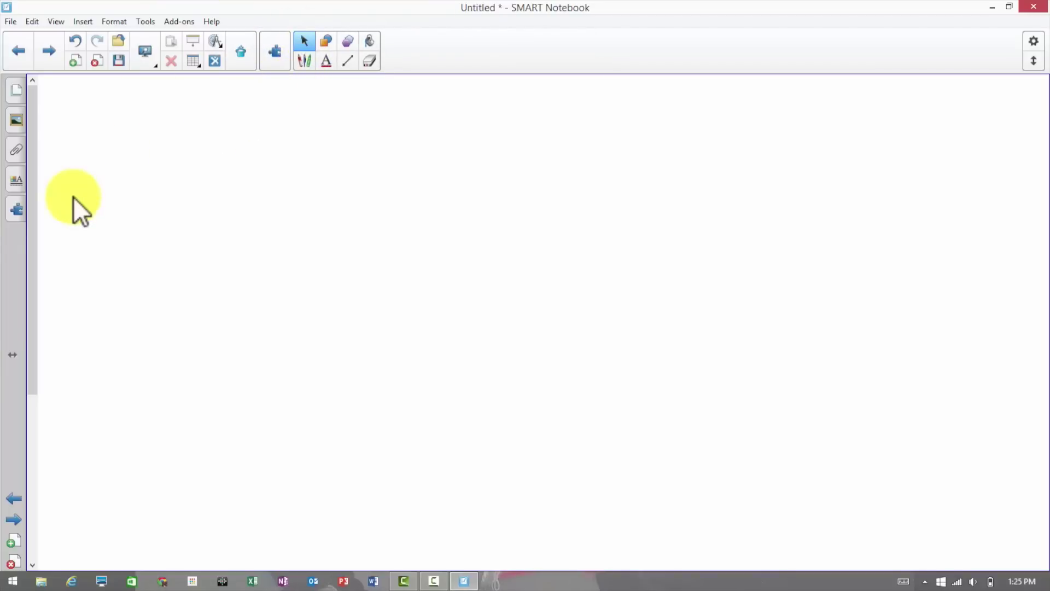
Browse the page thumbnails in the Page Sorter, view pages 8 and 9, and review the page 8 menu options.
click(15, 91)
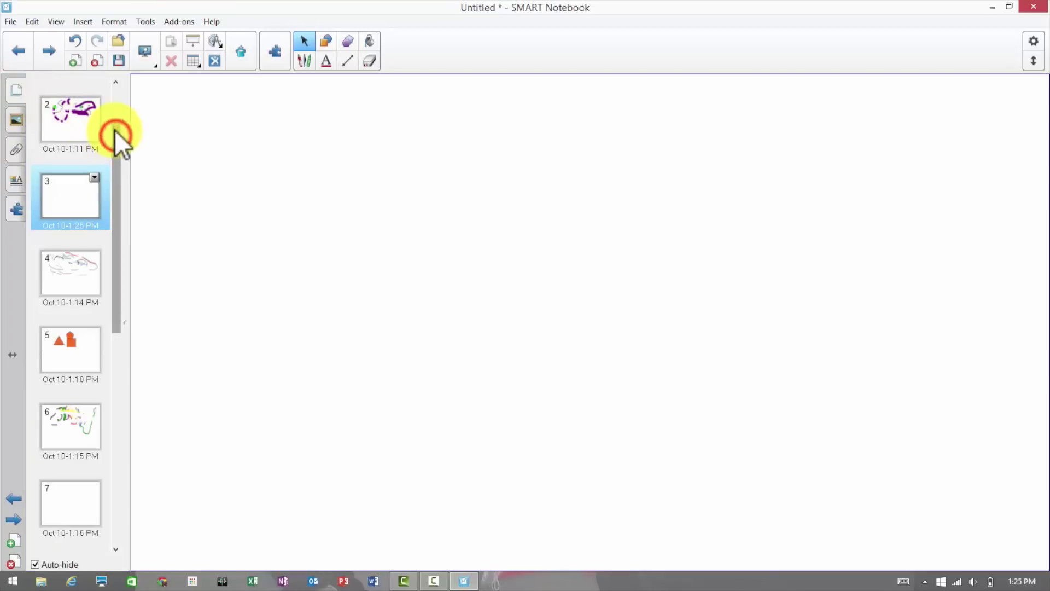
scroll(113, 112, up, 1)
scroll(113, 132, down, 4)
scroll(100, 273, down, 2)
click(68, 204)
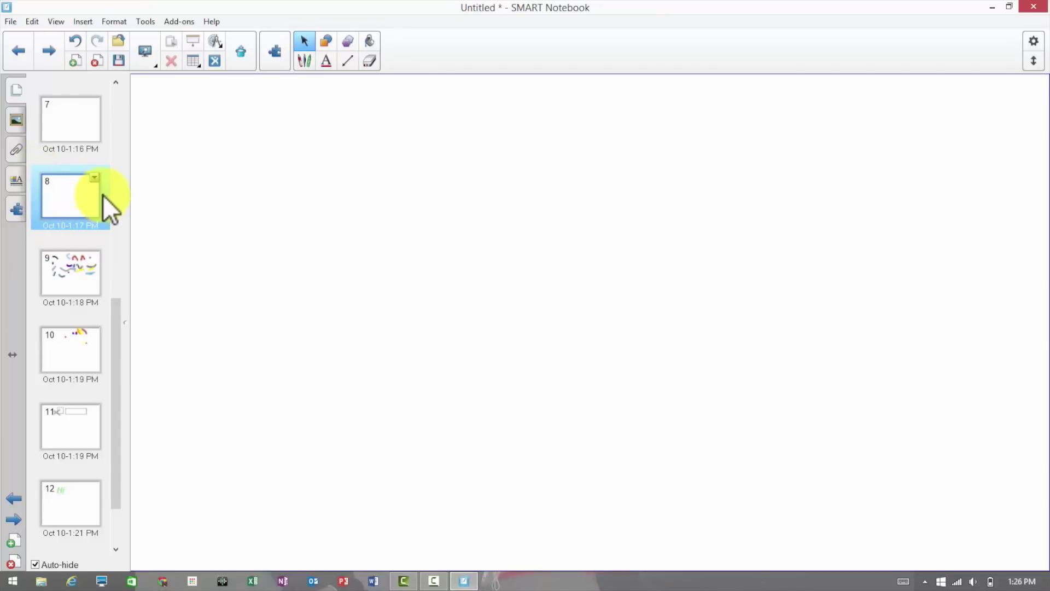
click(78, 263)
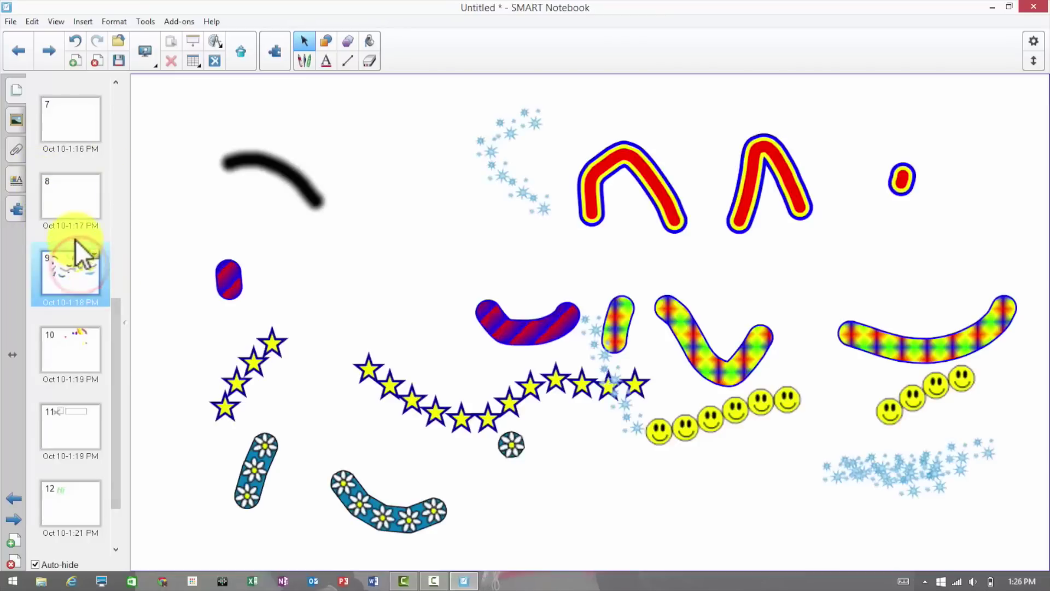
click(62, 186)
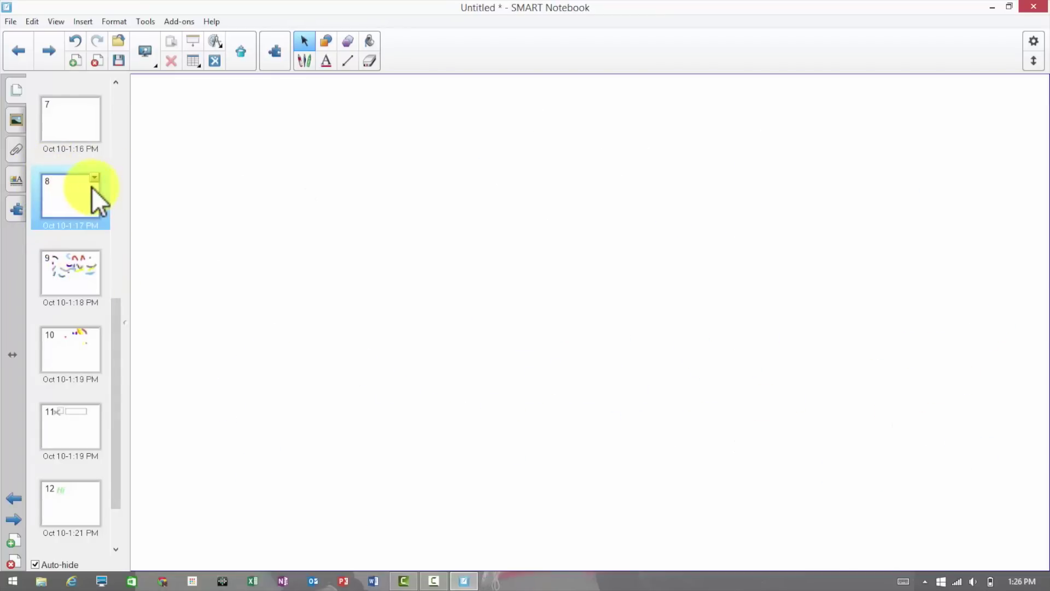
click(94, 176)
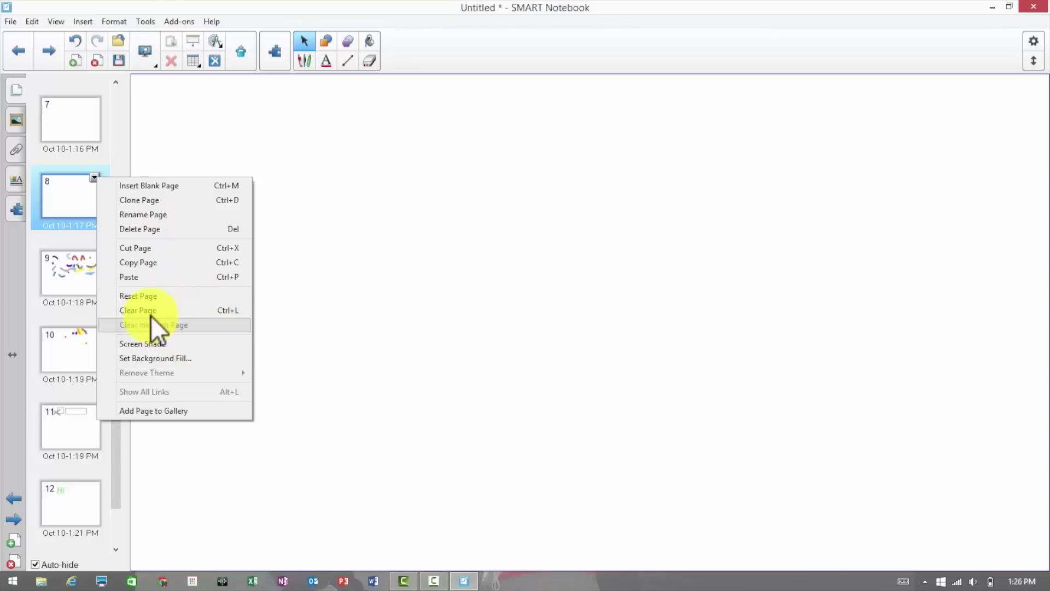
Open page 9 and add the text "Lesson one", placing it at the top of the page above the black stroke.
click(77, 287)
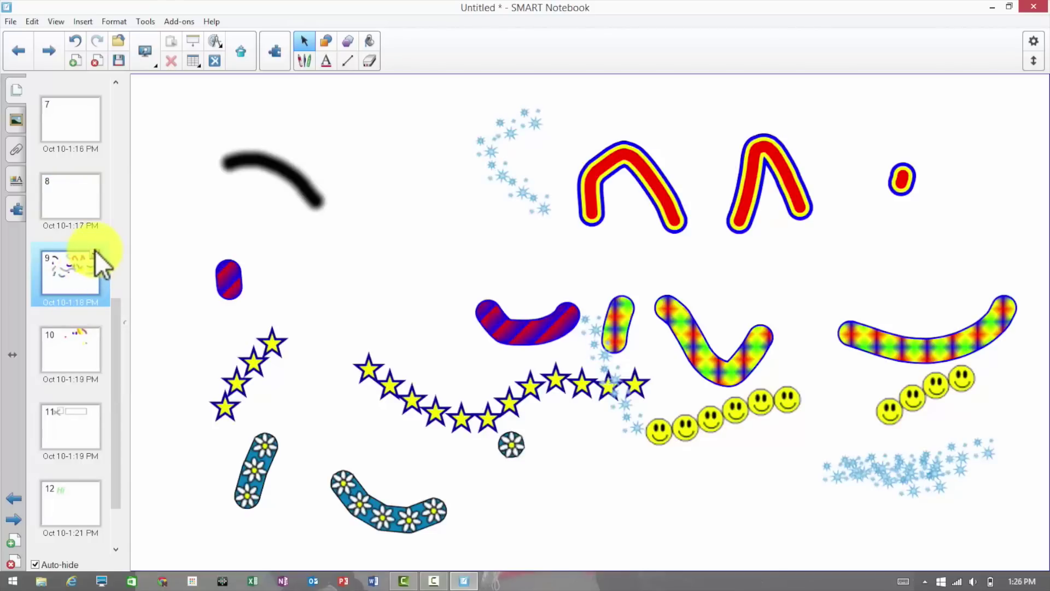
click(212, 242)
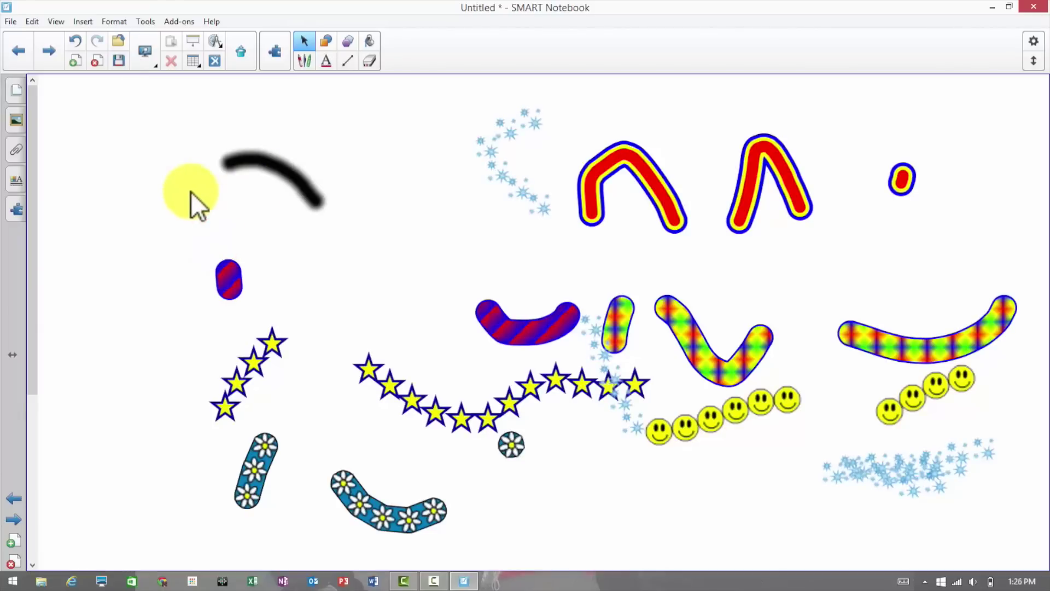
text(Lesson one)
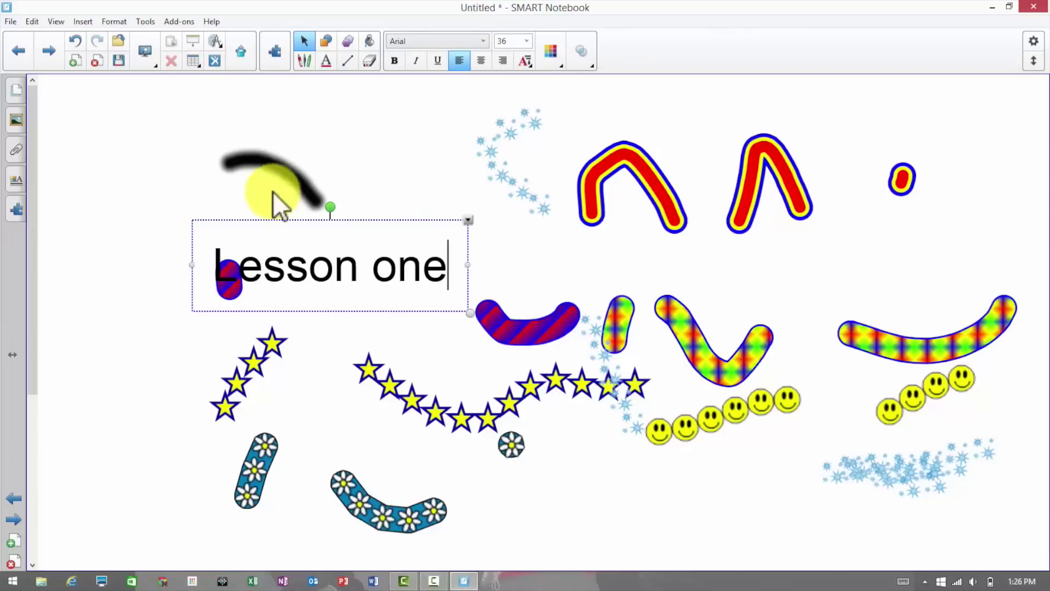
click(189, 158)
drag(311, 261, 334, 86)
Add the text "Notes" and position it below the "Lesson one" heading.
click(309, 220)
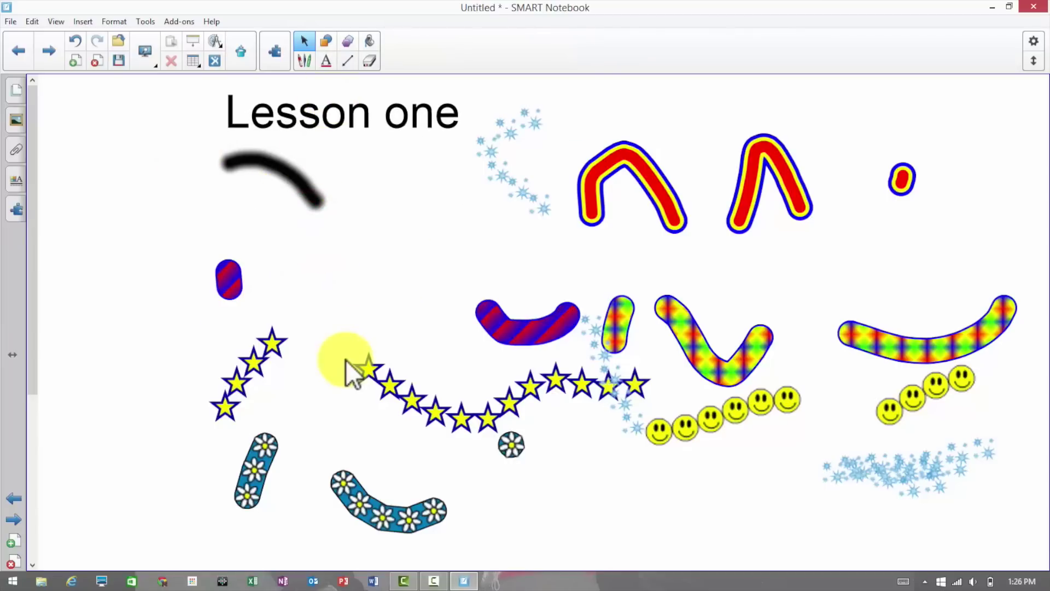
text(Notes)
click(316, 352)
drag(339, 235, 271, 223)
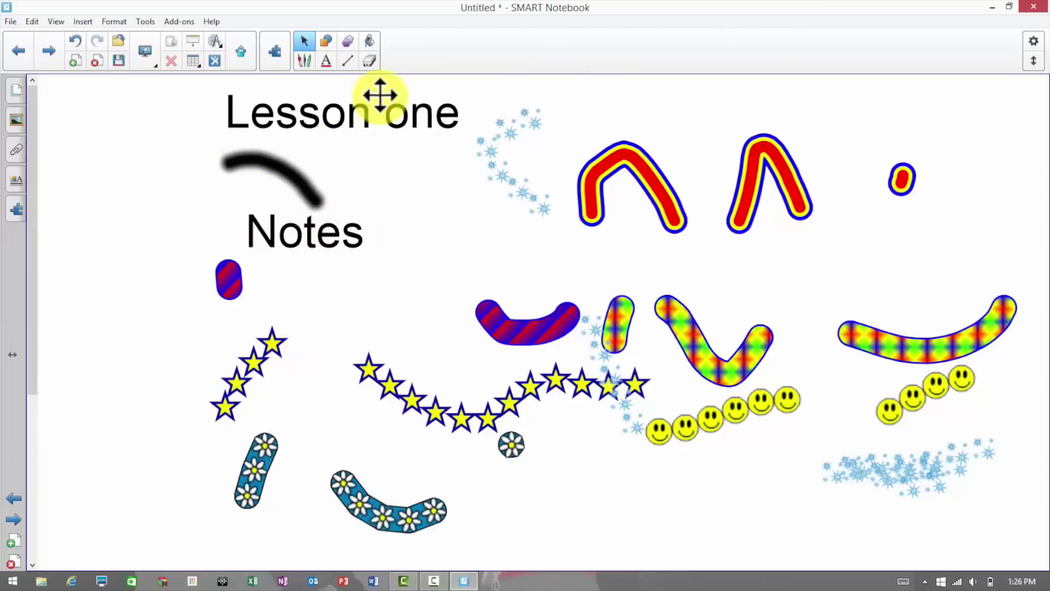
Scribble several black dash-dot pen strokes around the "Notes" text and across the middle of page 9.
click(300, 57)
mouse_move(452, 151)
mouse_down()
mouse_move(514, 271)
mouse_move(452, 279)
mouse_move(420, 249)
mouse_move(536, 252)
mouse_up()
drag(711, 258, 765, 252)
mouse_move(716, 264)
mouse_down()
mouse_move(731, 249)
mouse_move(759, 287)
mouse_up()
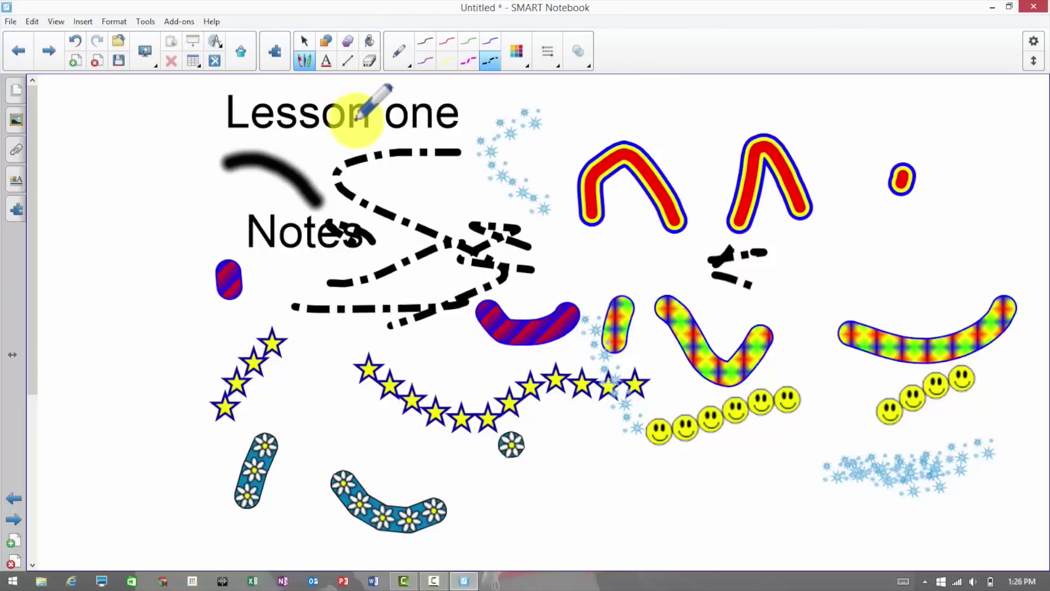
Erase the ink around the two text objects with the medium eraser, and try the large eraser on the page.
click(369, 60)
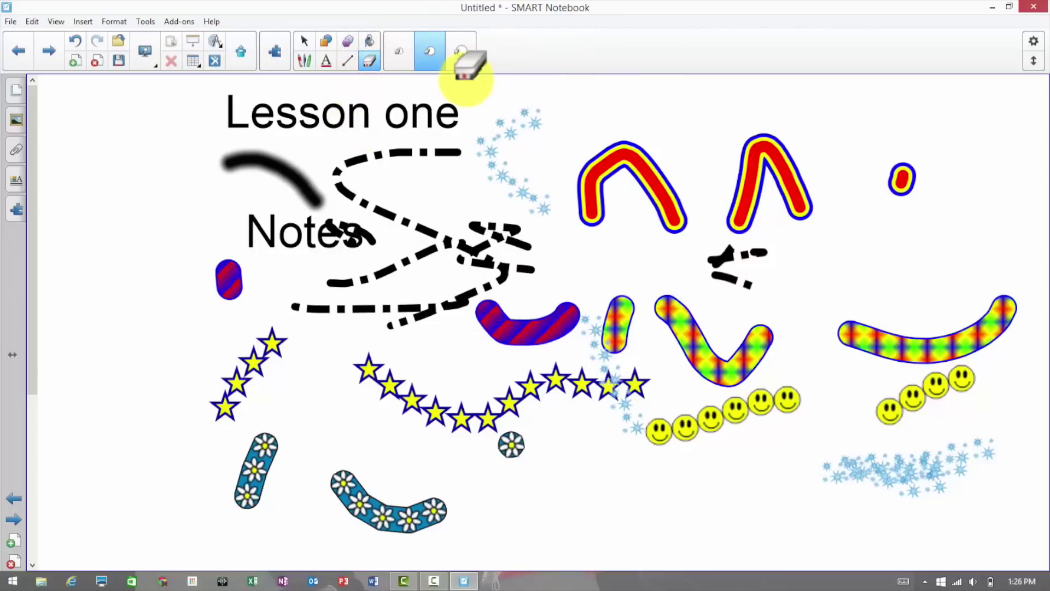
mouse_move(272, 167)
mouse_down()
mouse_move(365, 116)
mouse_move(229, 379)
mouse_move(581, 103)
mouse_move(320, 265)
mouse_up()
click(352, 281)
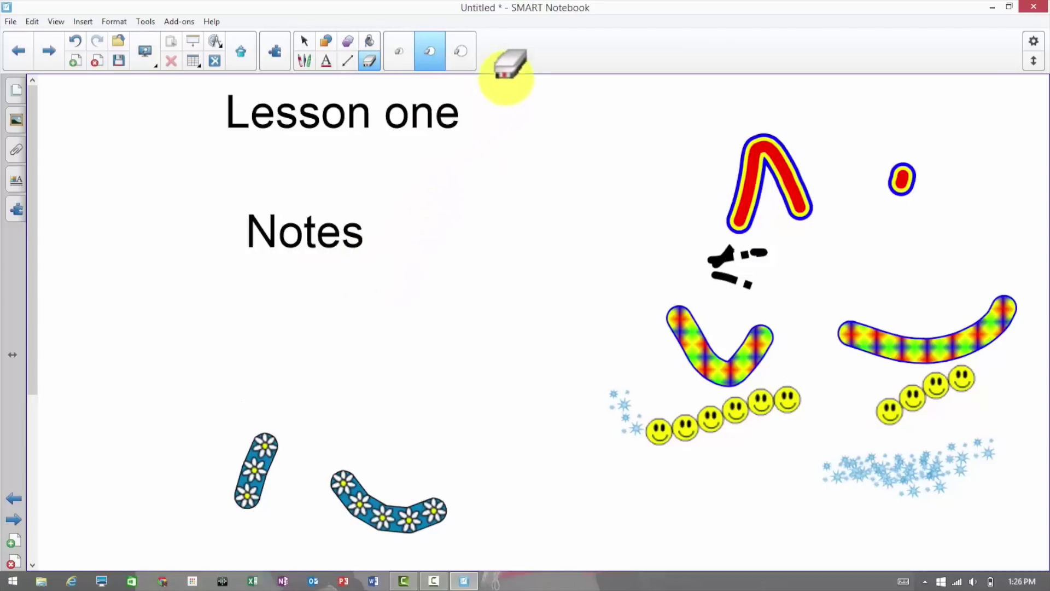
click(464, 55)
drag(567, 135, 684, 208)
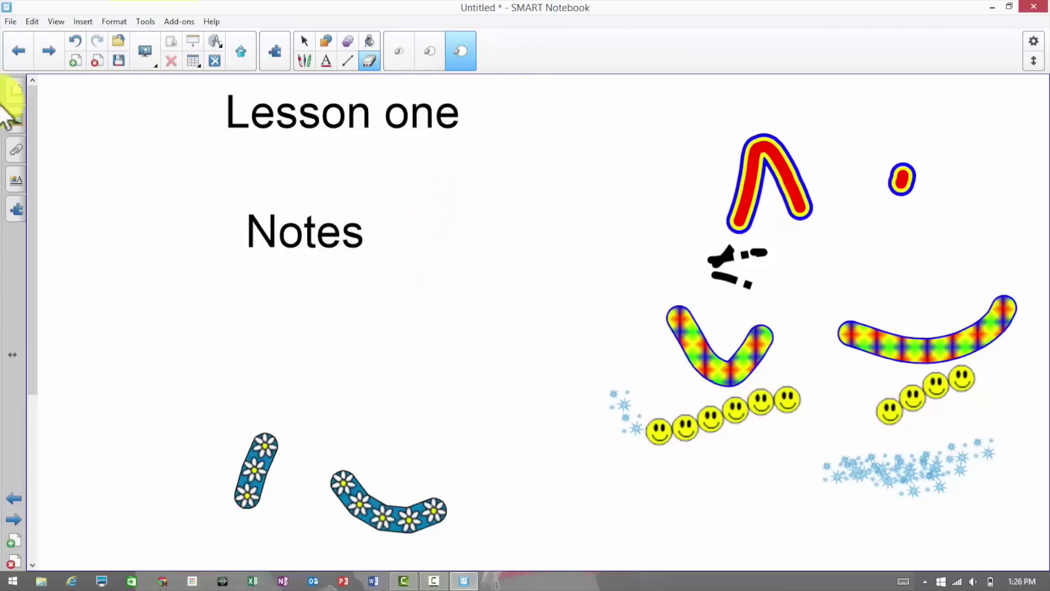
Clear all remaining ink from page 9 using its Page Sorter options.
click(14, 94)
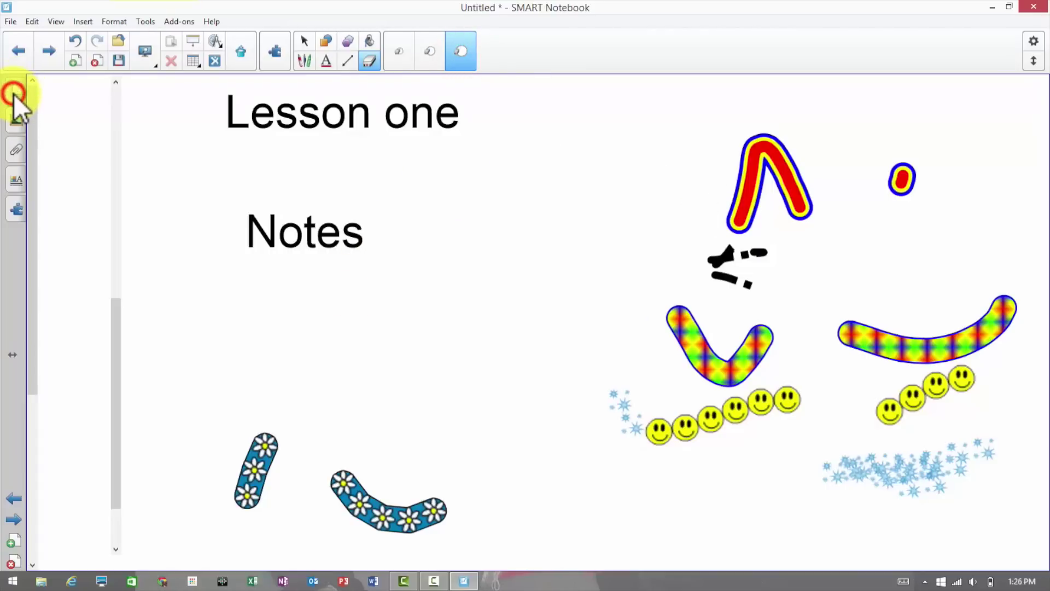
click(96, 256)
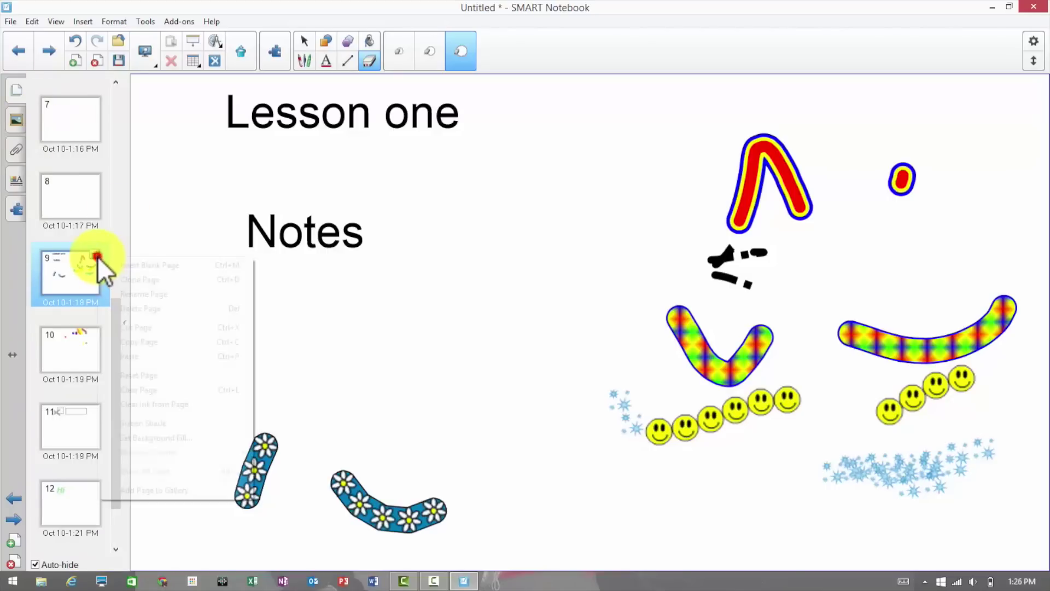
click(225, 405)
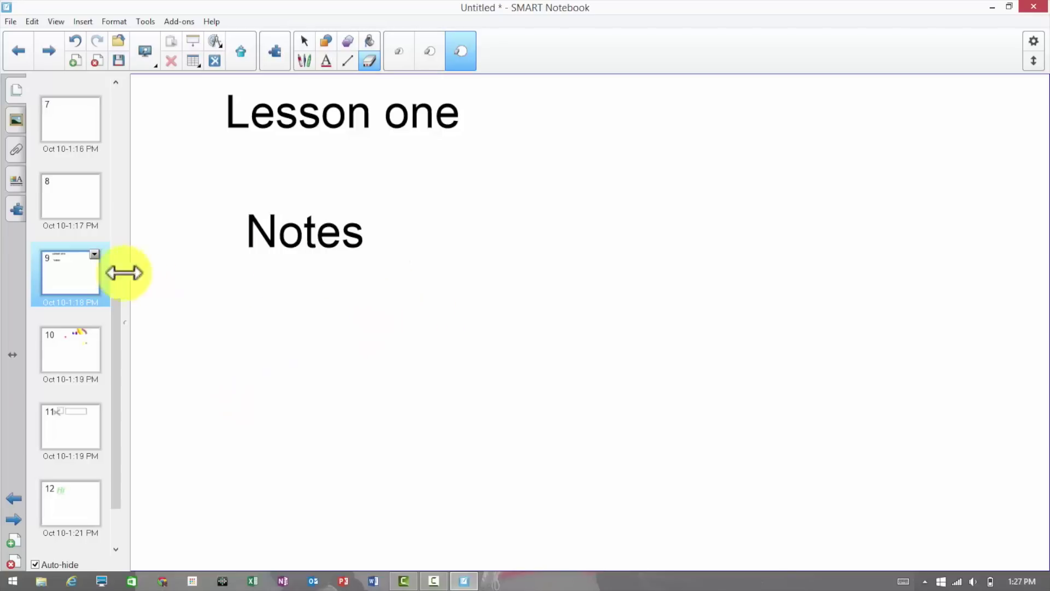
Cover page 9 with a Screen Shade and lower it in stages to reveal "Lesson one" and "Notes".
right_click(70, 269)
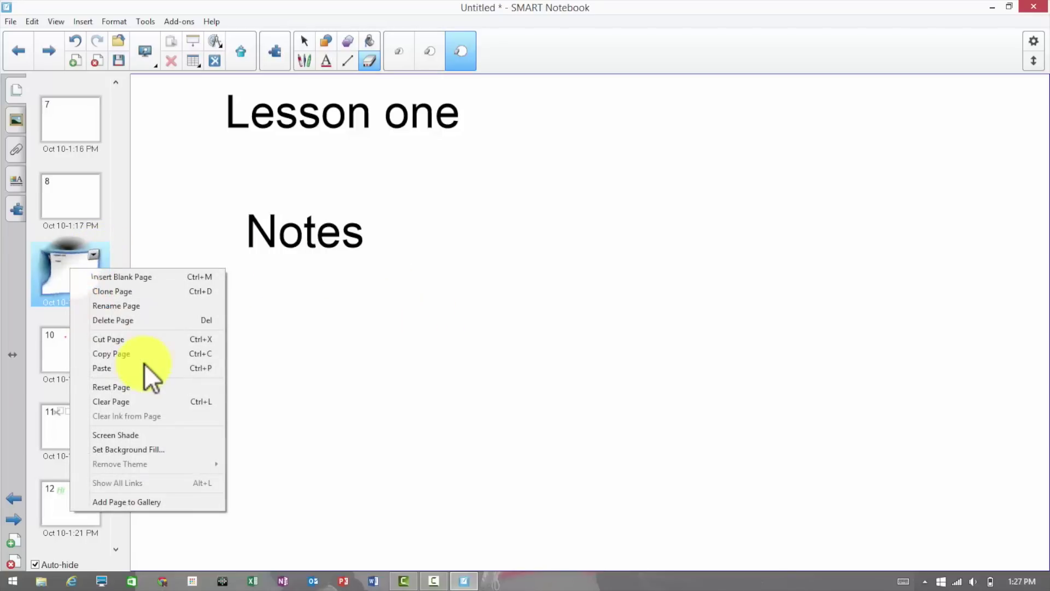
click(149, 435)
mouse_move(388, 193)
mouse_down()
mouse_move(396, 378)
mouse_move(410, 246)
mouse_move(411, 281)
mouse_up()
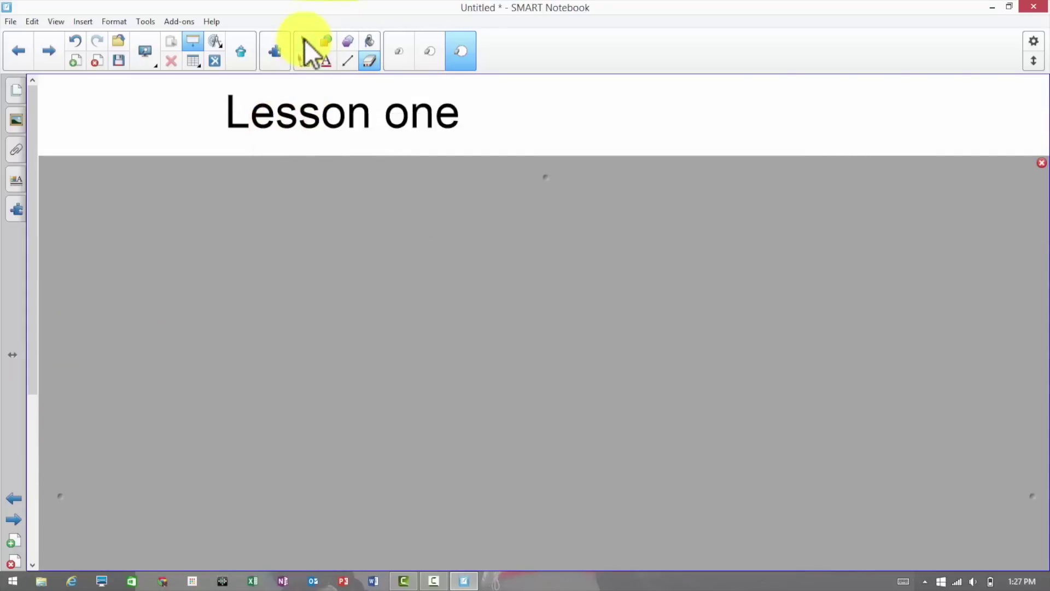
click(304, 41)
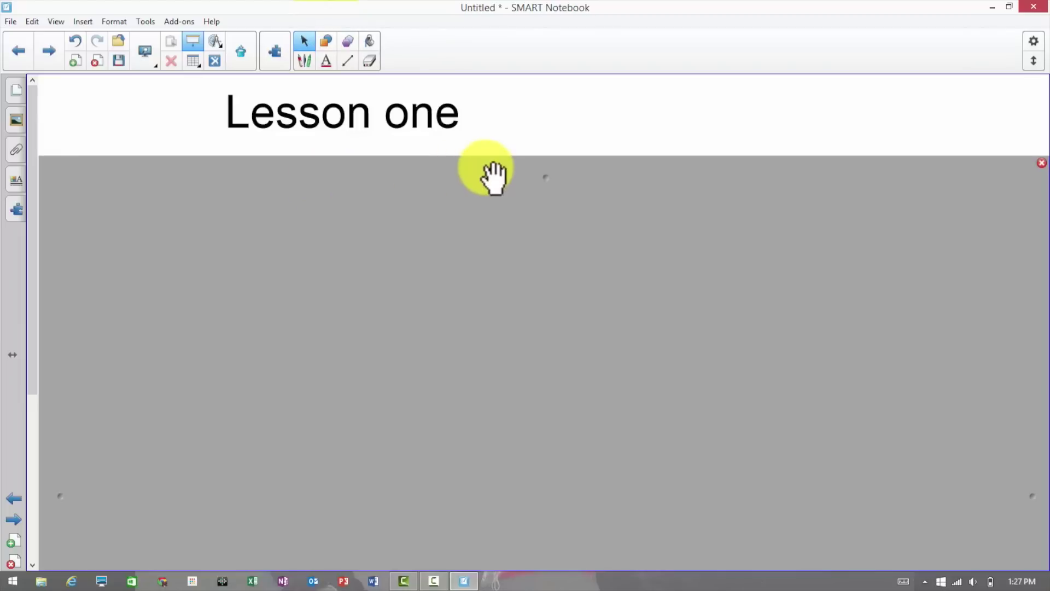
drag(485, 179, 481, 301)
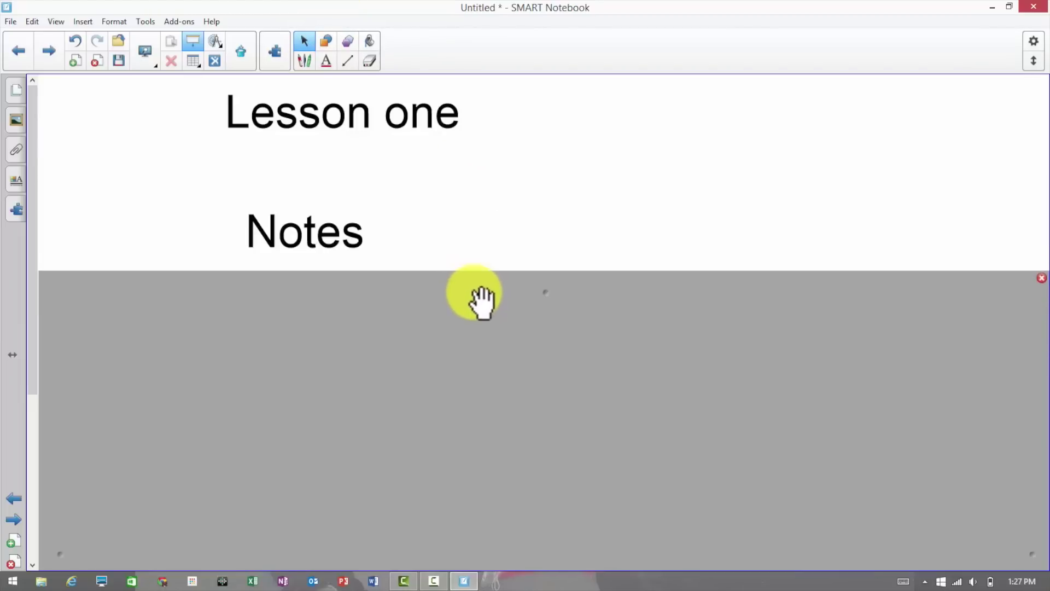
Raise the Screen Shade over the whole page and cycle its colour through to pink before removing it.
drag(169, 406, 93, 399)
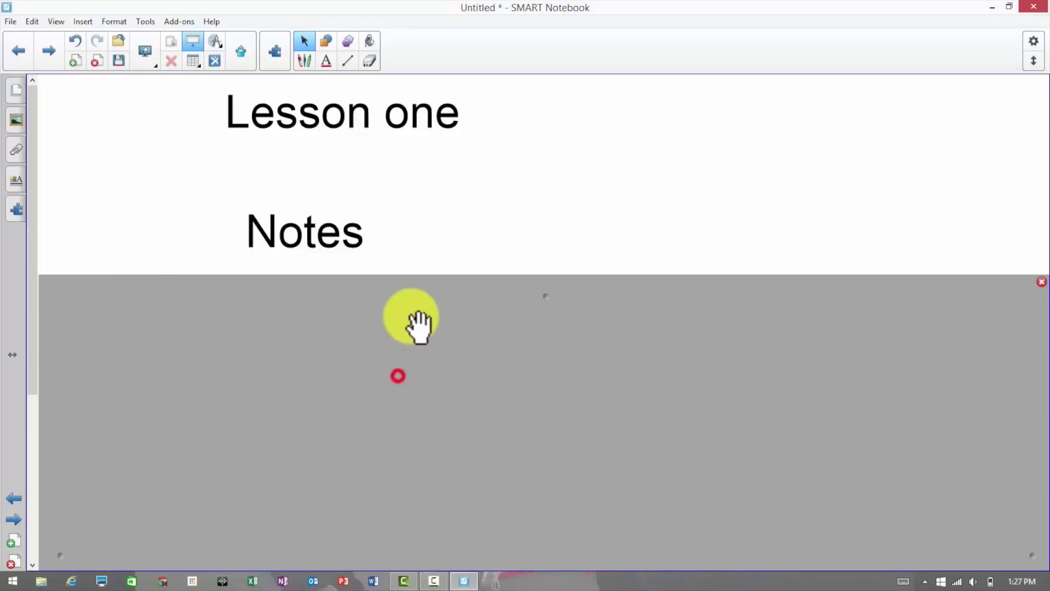
drag(408, 337, 434, 148)
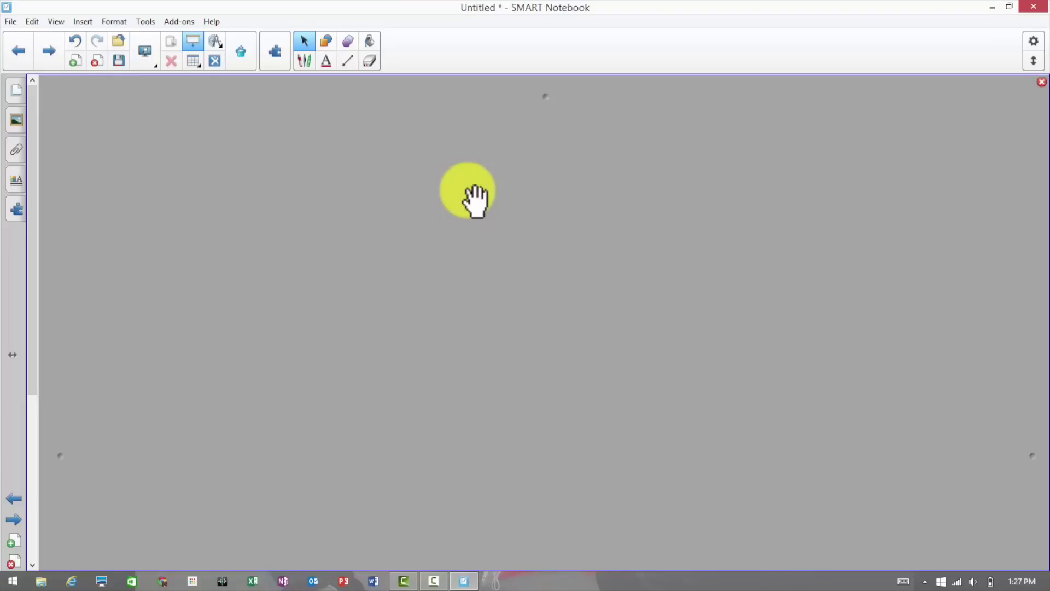
click(464, 204)
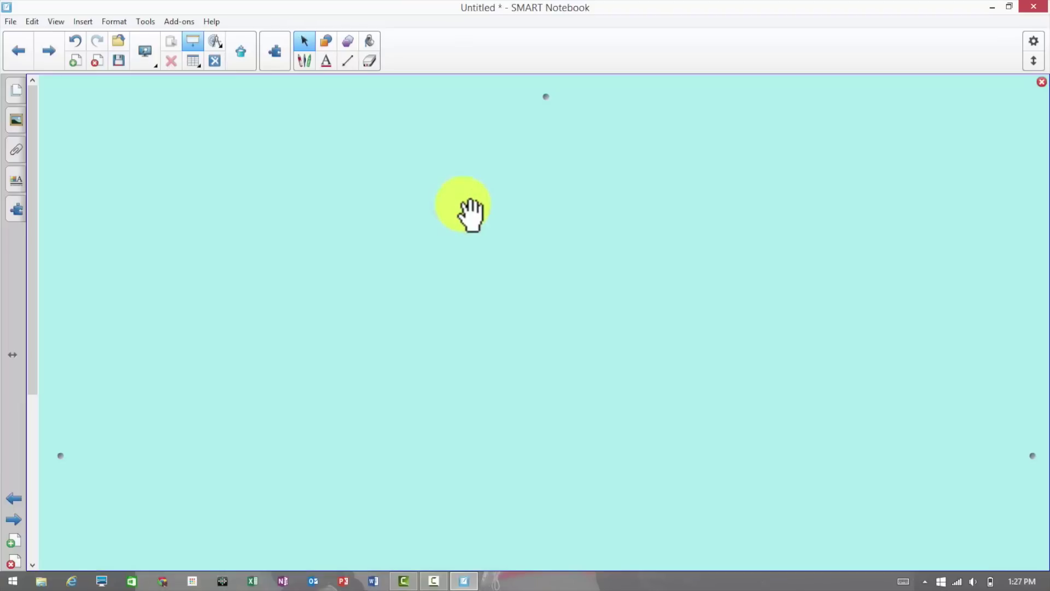
click(463, 204)
click(463, 203)
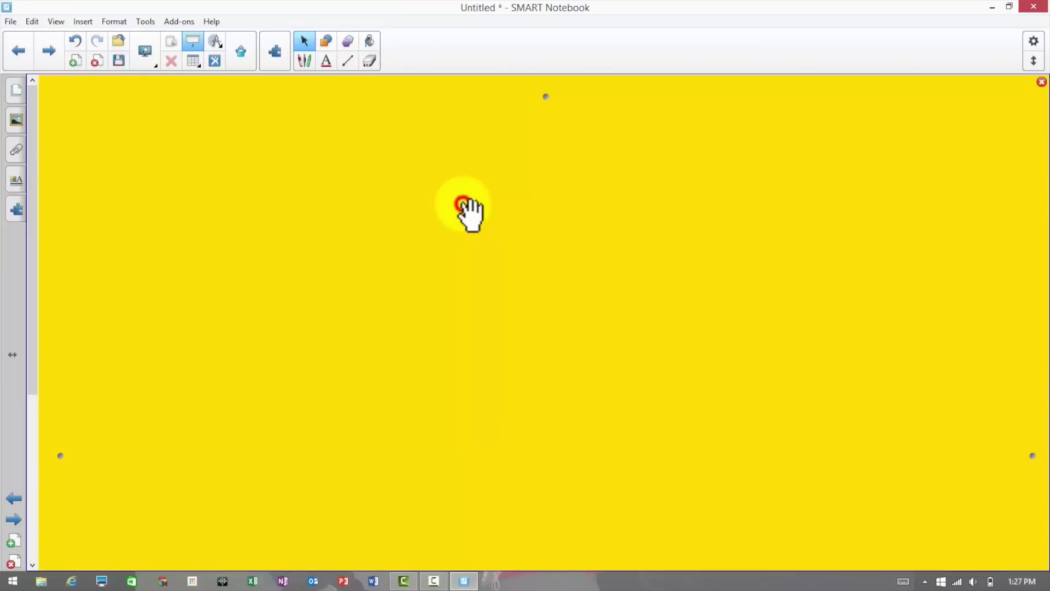
click(463, 203)
click(463, 203)
click(463, 203)
click(463, 203)
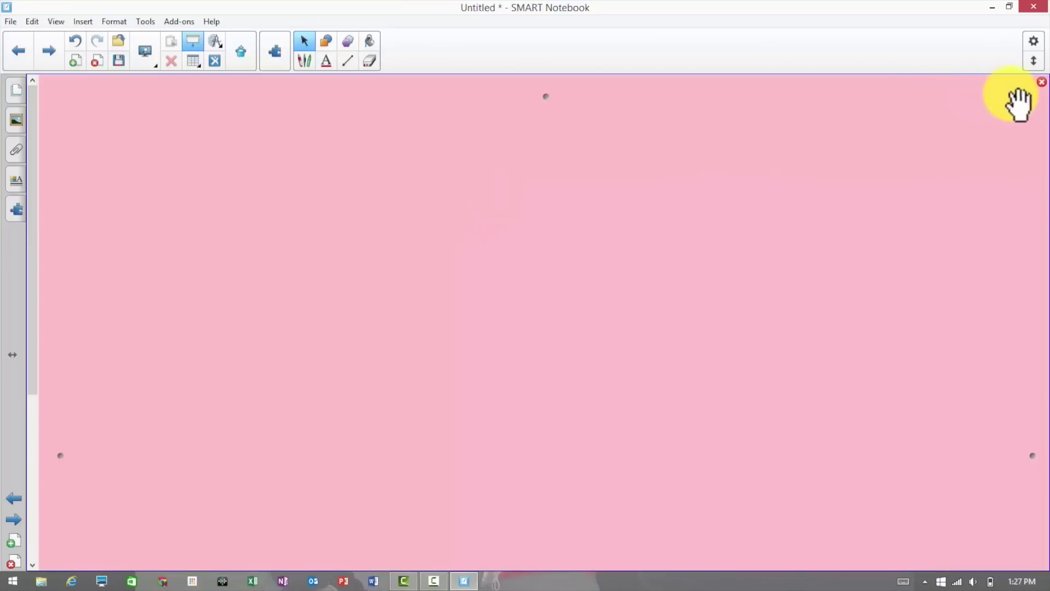
click(1038, 82)
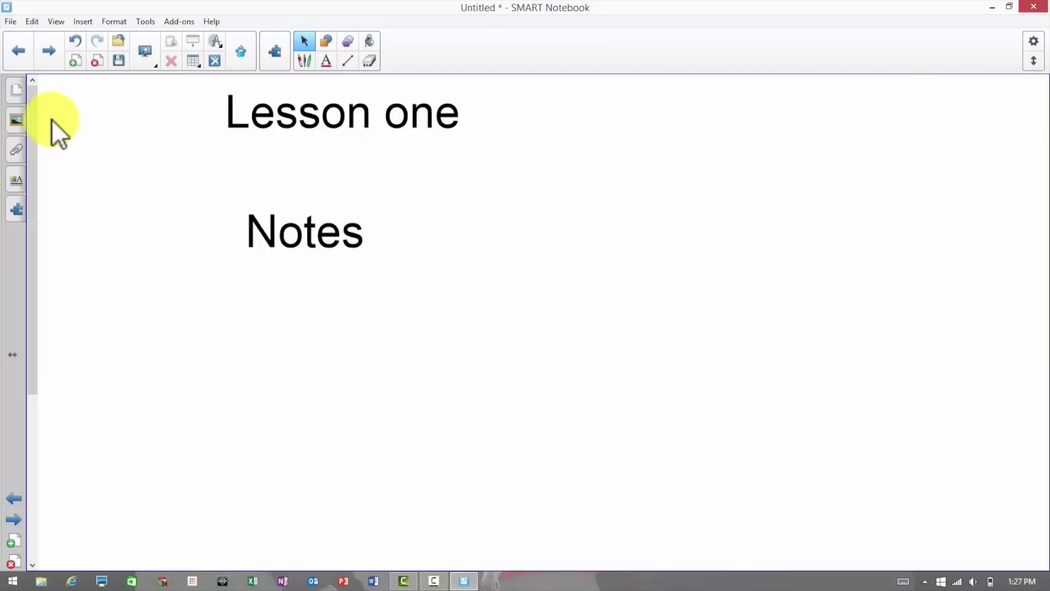
Open the background fill settings for page 9 from its Page Sorter options and review the remaining page options.
click(21, 87)
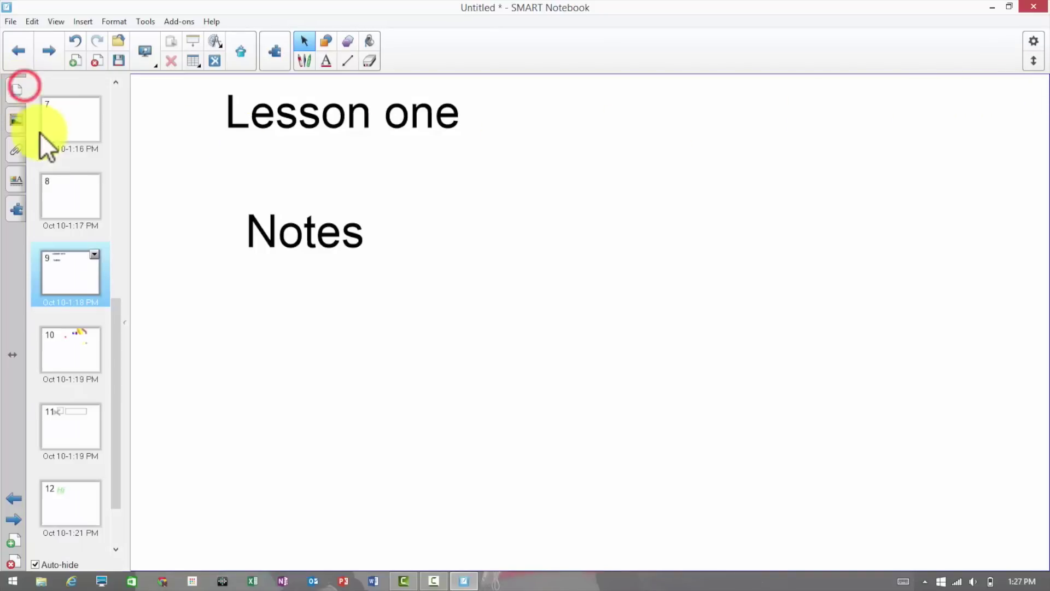
click(95, 256)
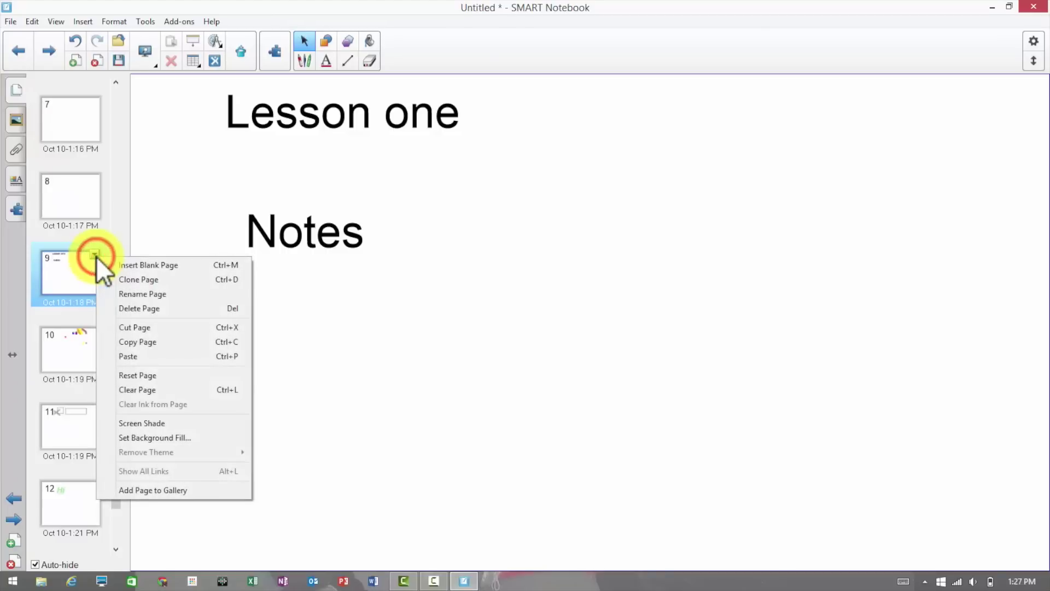
click(208, 441)
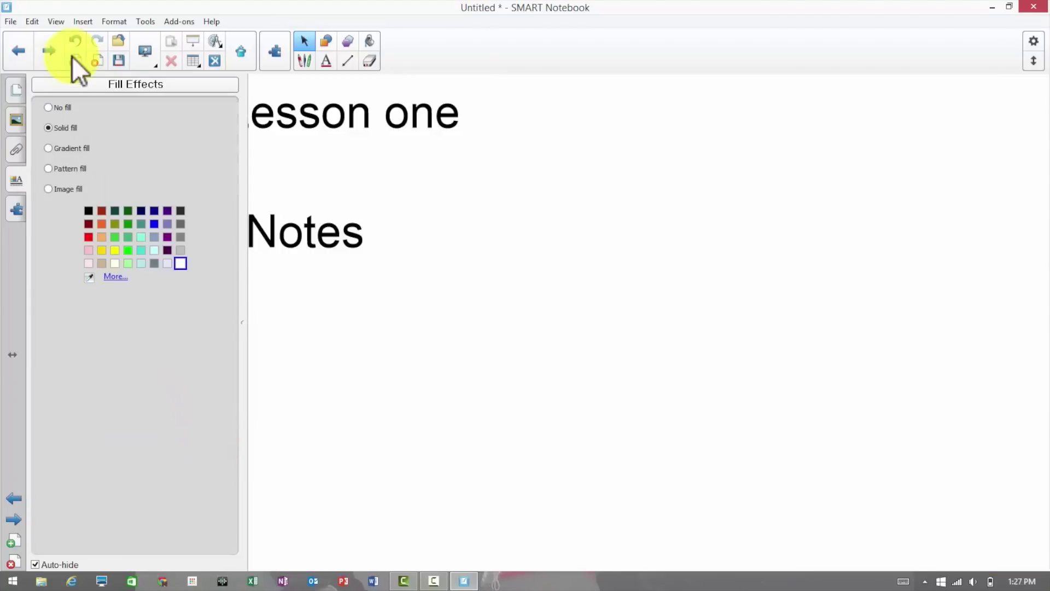
click(18, 90)
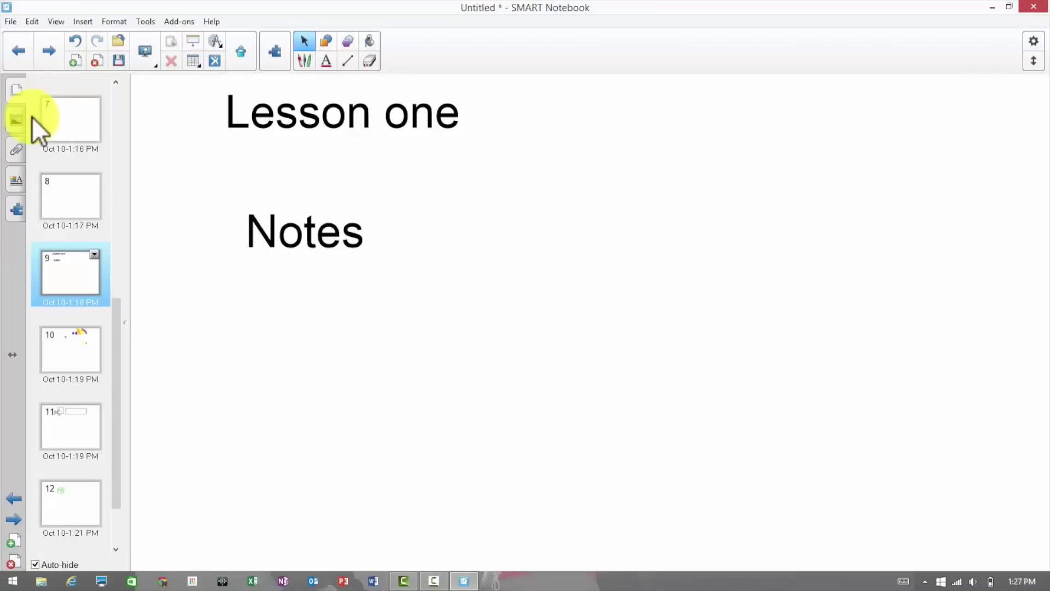
click(94, 253)
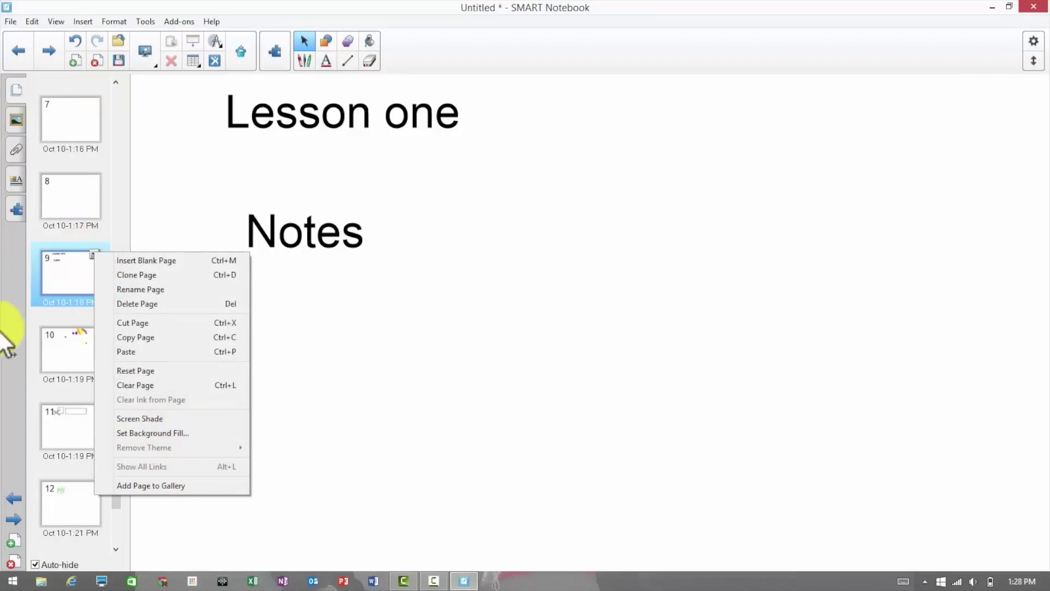
Insert the top hat picture from the Gallery's Lesson Activity Examples and position it below and beside "Notes".
click(15, 112)
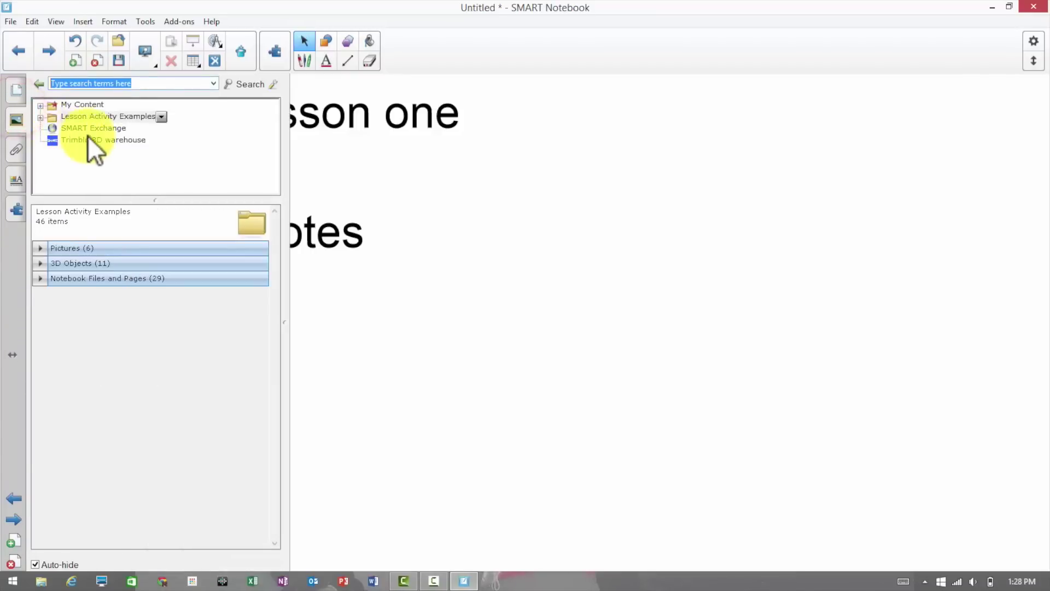
click(81, 250)
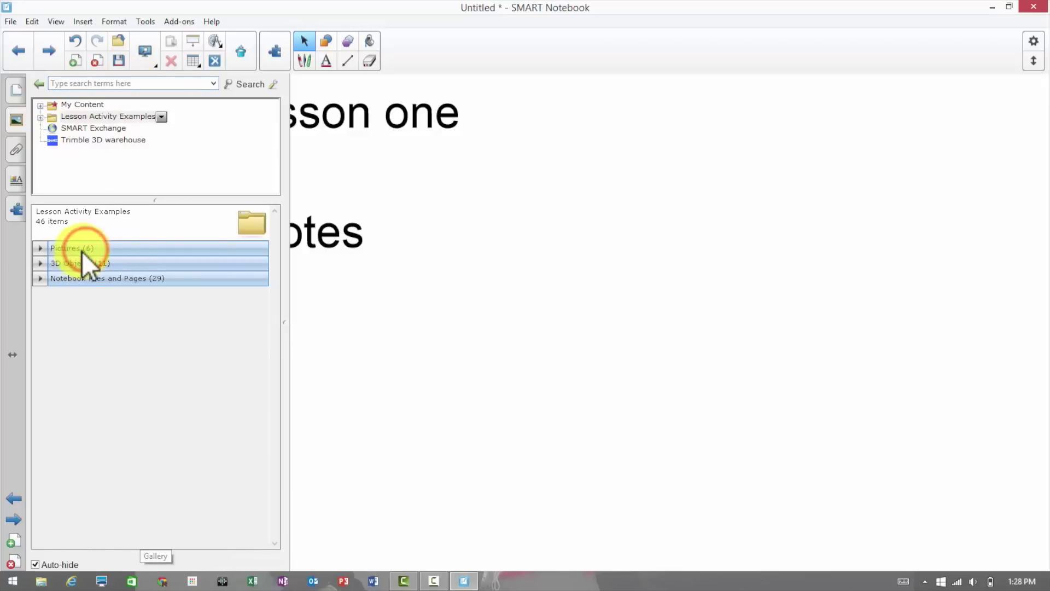
drag(192, 371, 675, 438)
click(689, 288)
drag(581, 291, 599, 328)
Browse My Content in the Gallery and apply its "Lined paper - large" background to page 9.
click(21, 112)
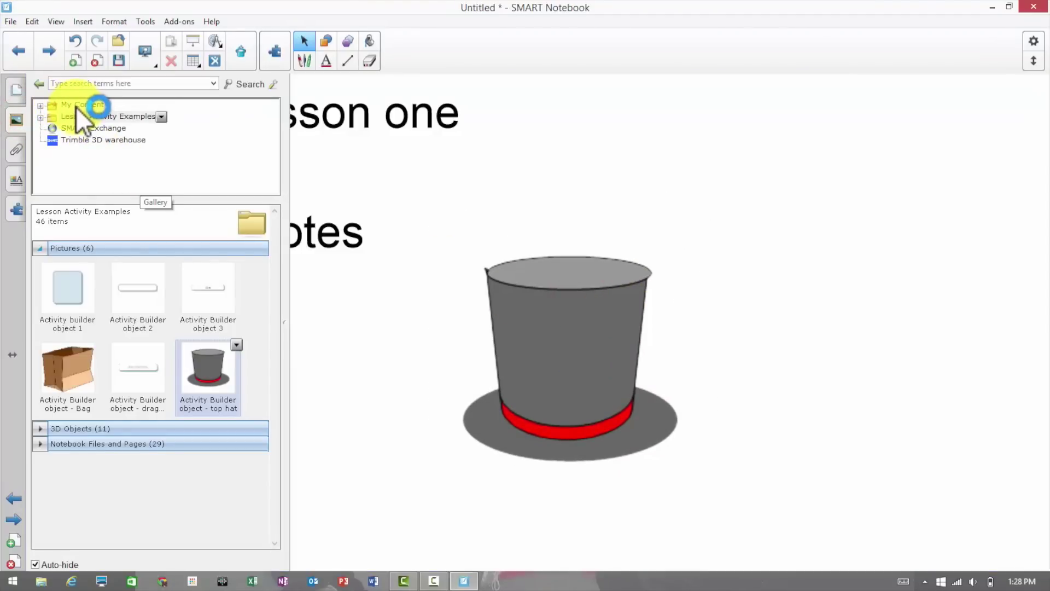
click(74, 104)
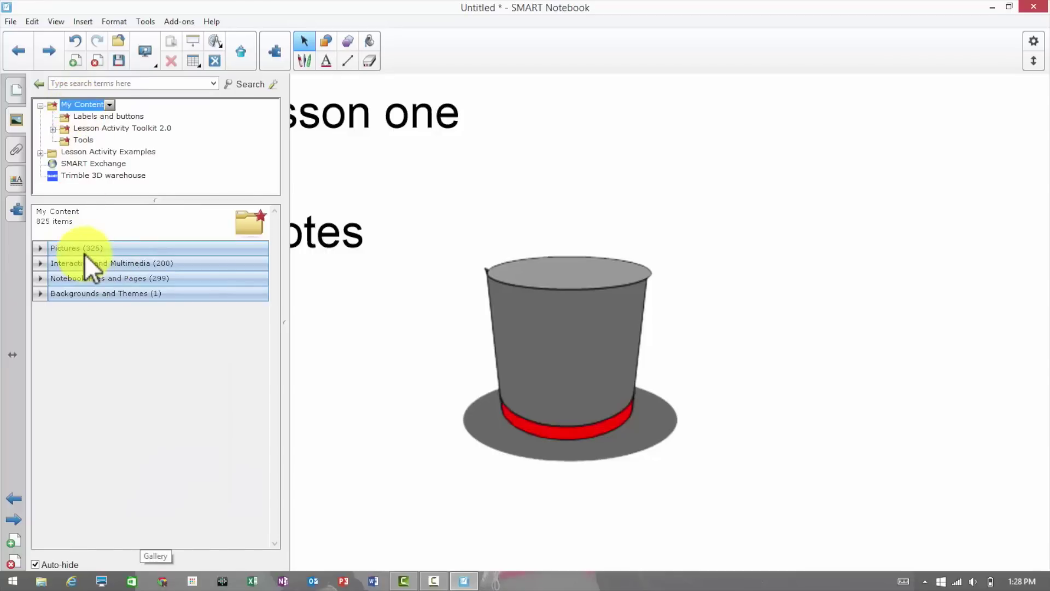
click(139, 280)
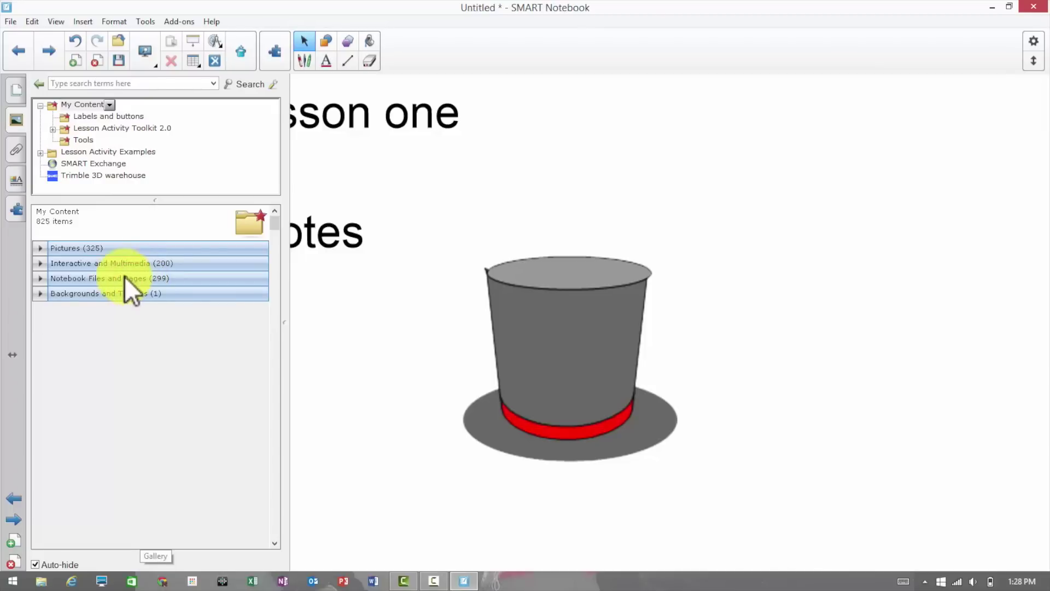
click(36, 279)
scroll(149, 315, down, 1)
scroll(139, 306, up, 1)
click(38, 278)
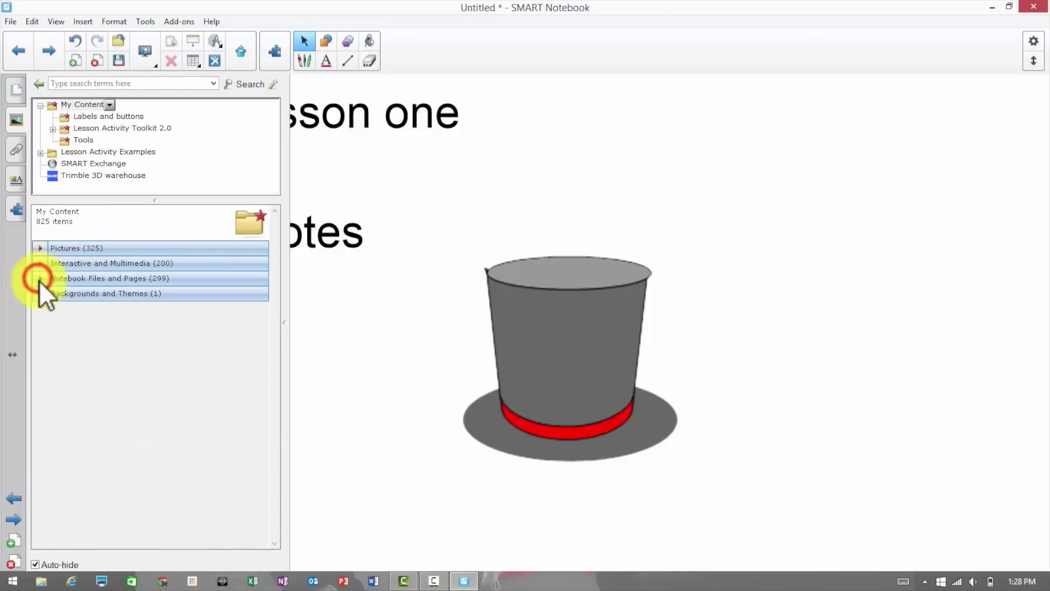
click(41, 291)
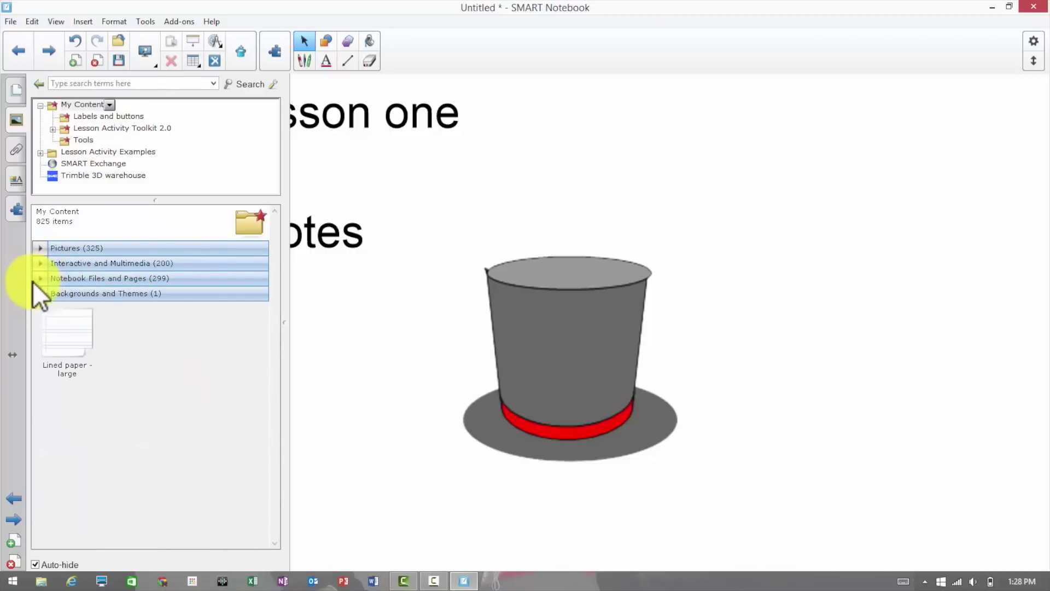
drag(71, 343, 341, 345)
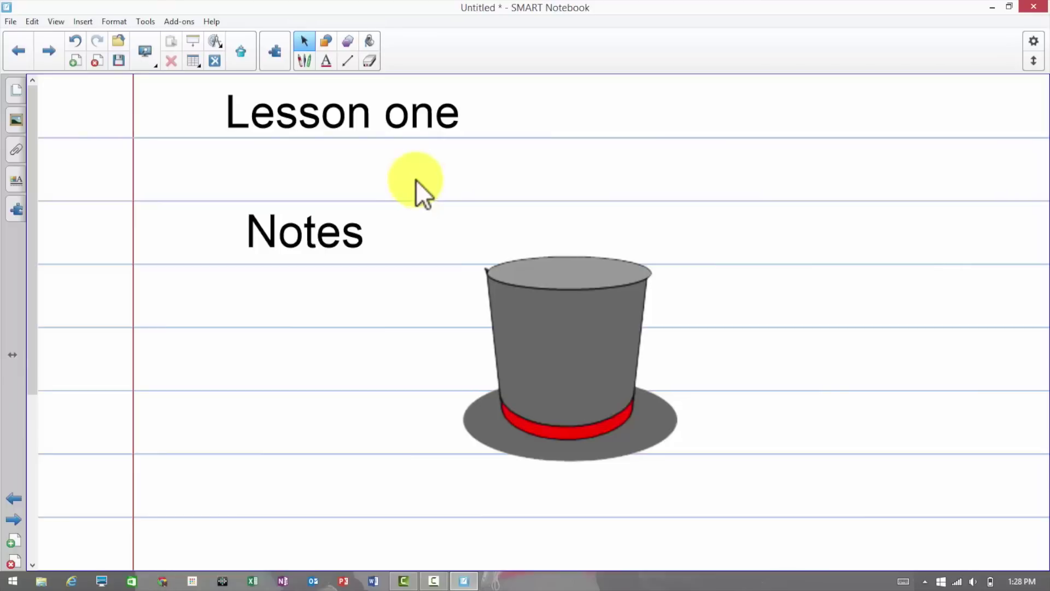
Delete the top hat picture from the lined page.
click(530, 335)
drag(691, 472, 671, 459)
drag(604, 424, 605, 436)
click(173, 63)
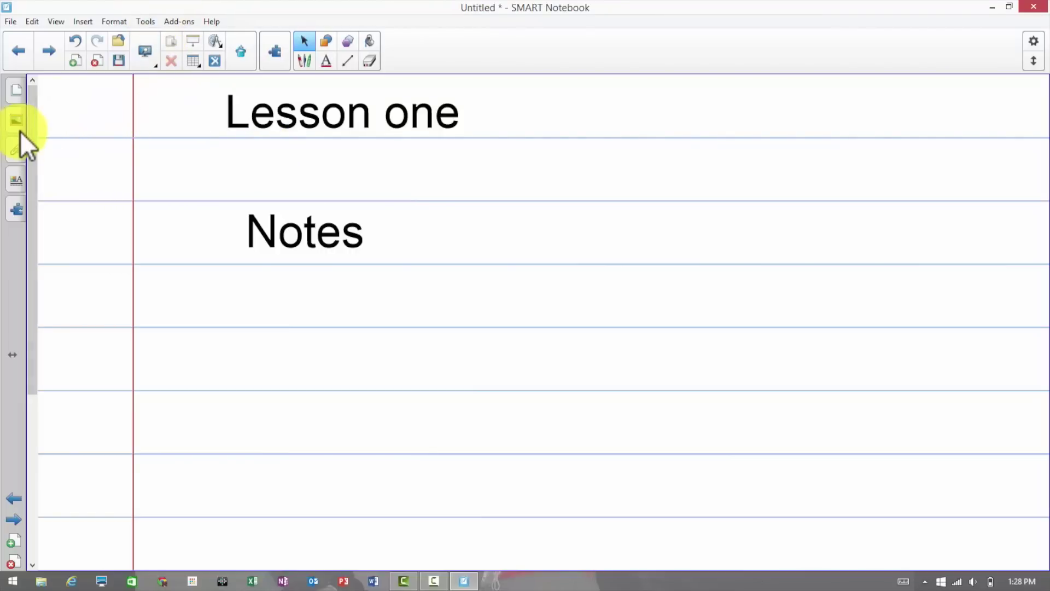
View the Attachments area and set the page background to a solid teal fill.
click(14, 149)
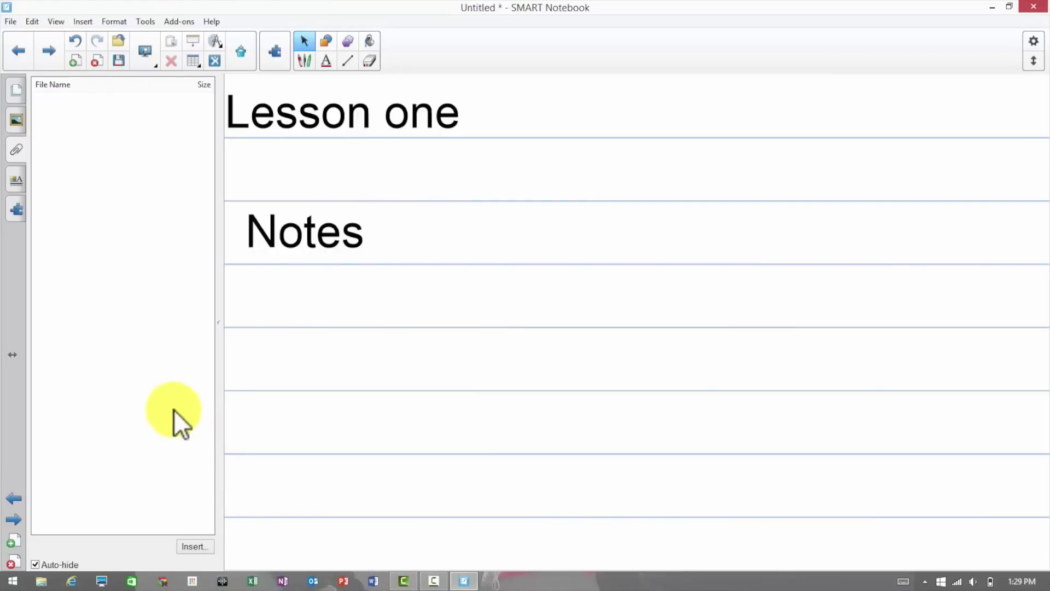
click(13, 180)
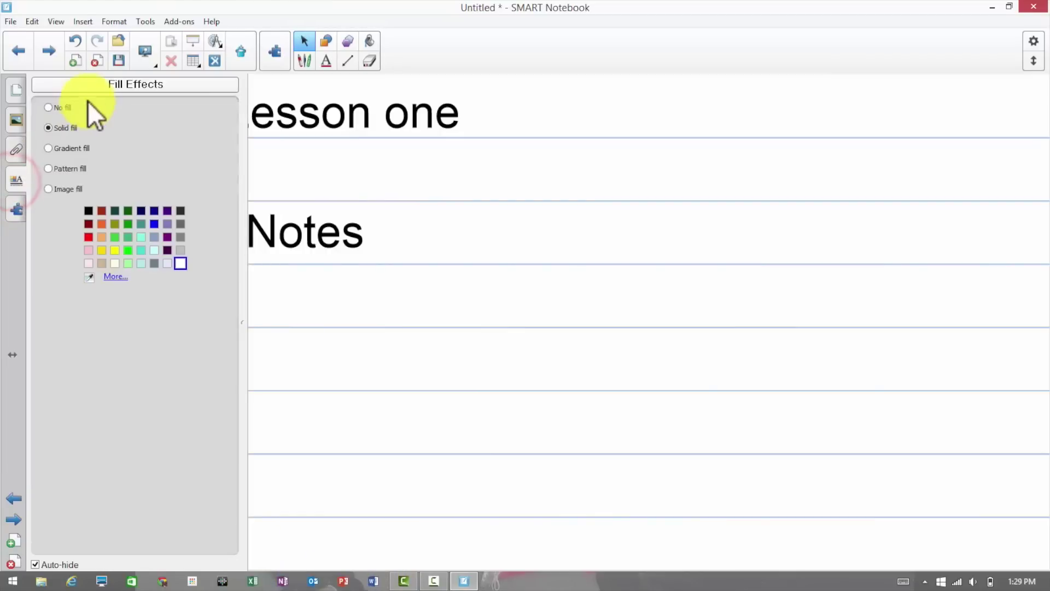
click(165, 224)
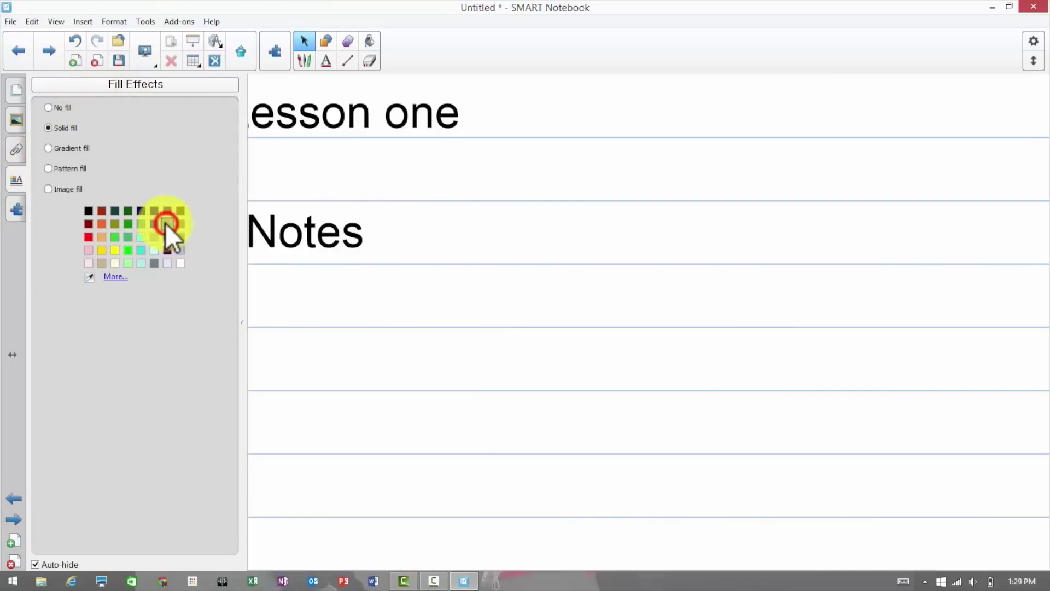
click(138, 223)
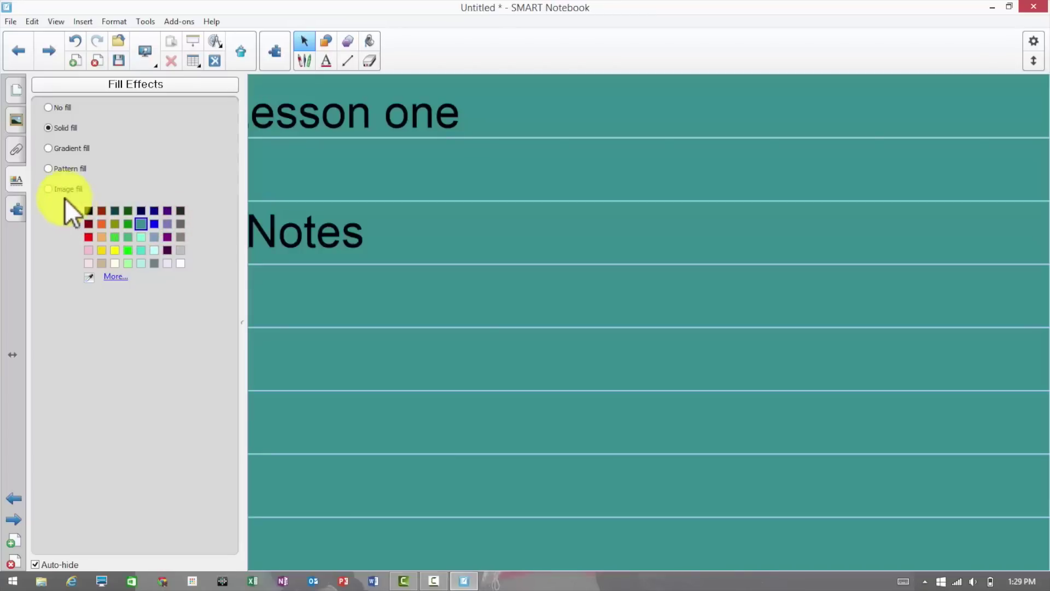
click(12, 213)
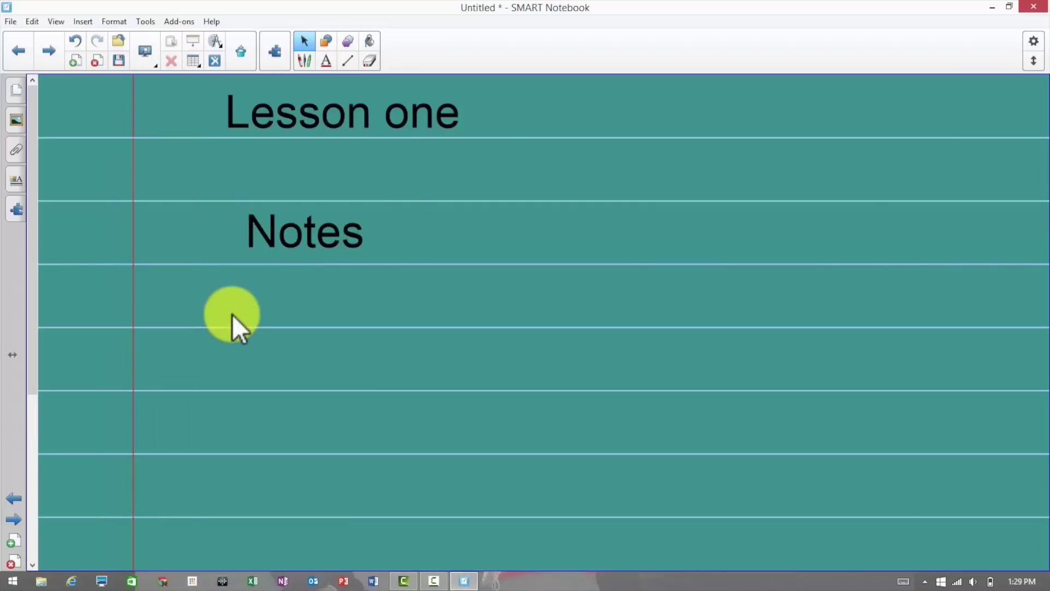
Enlarge the "Lesson one" text to about size 79 and move it just below "Notes".
click(298, 121)
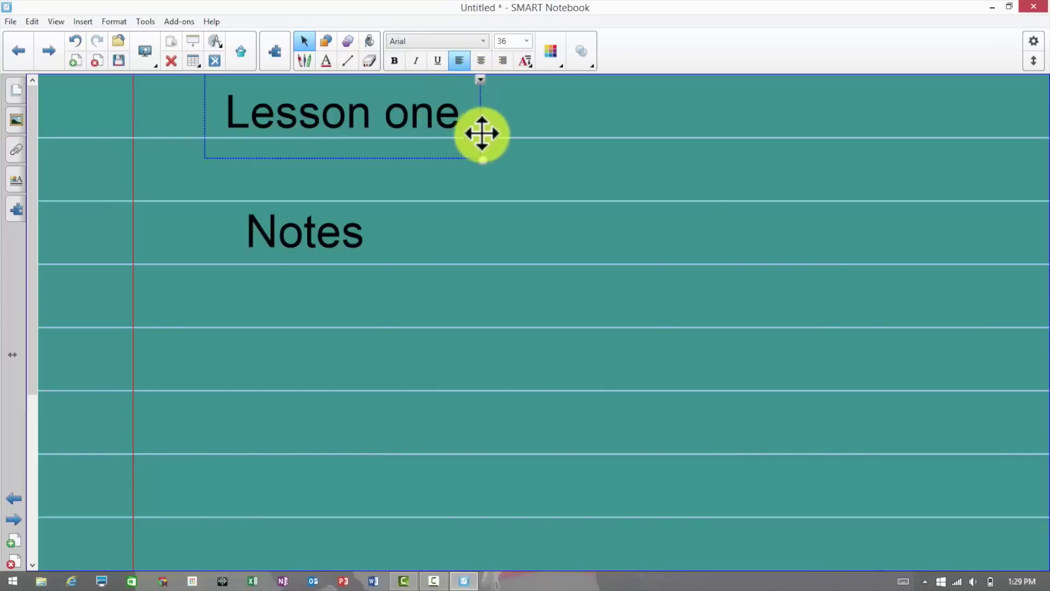
drag(450, 139, 387, 118)
drag(513, 208, 820, 235)
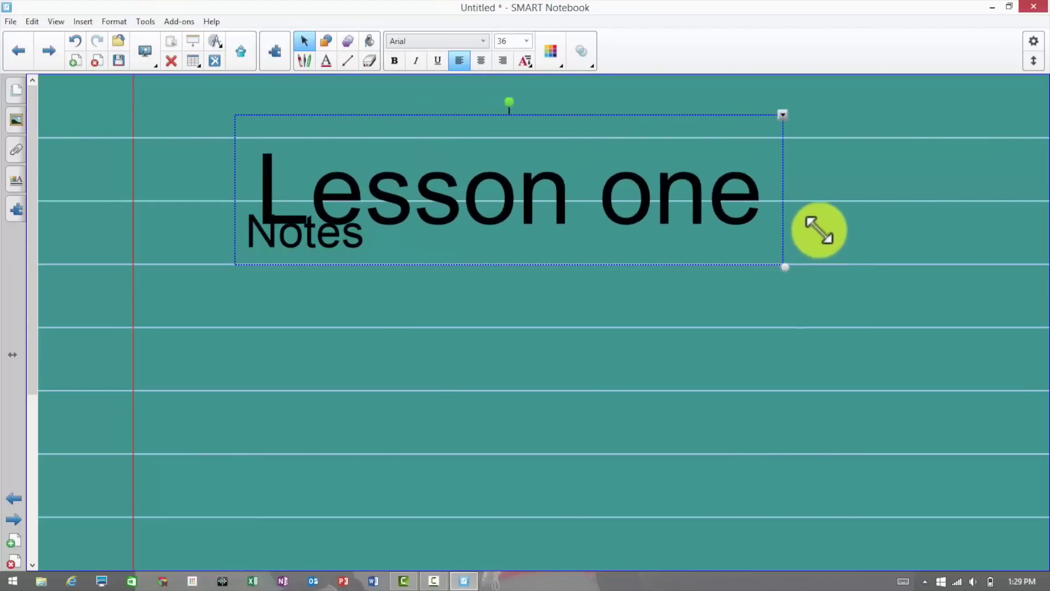
drag(655, 258, 616, 382)
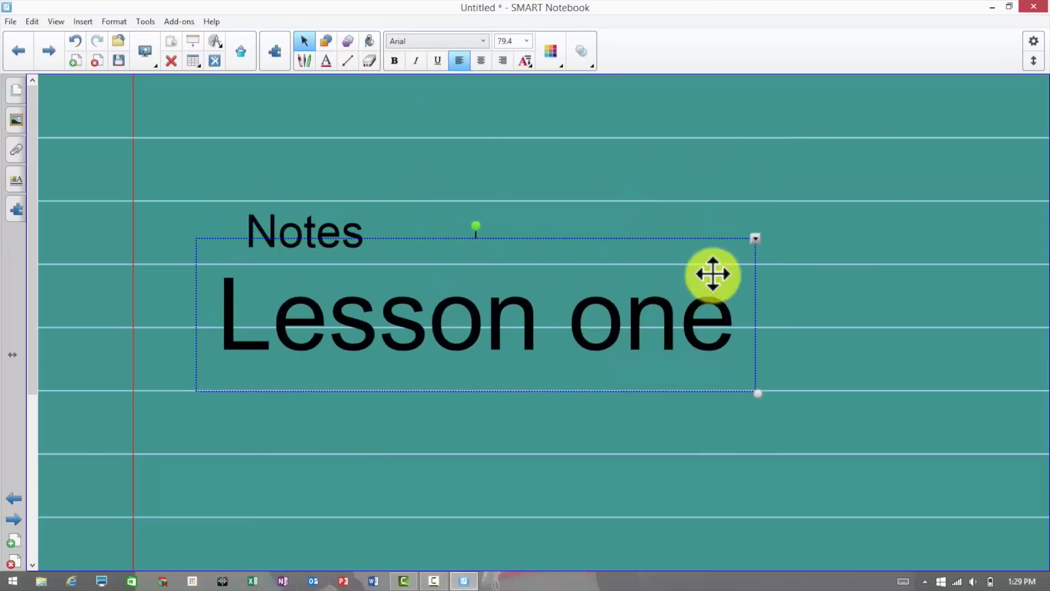
Make "Lesson one" an Infinite Cloner and pull two copies of it onto the upper part of the page.
right_click(755, 236)
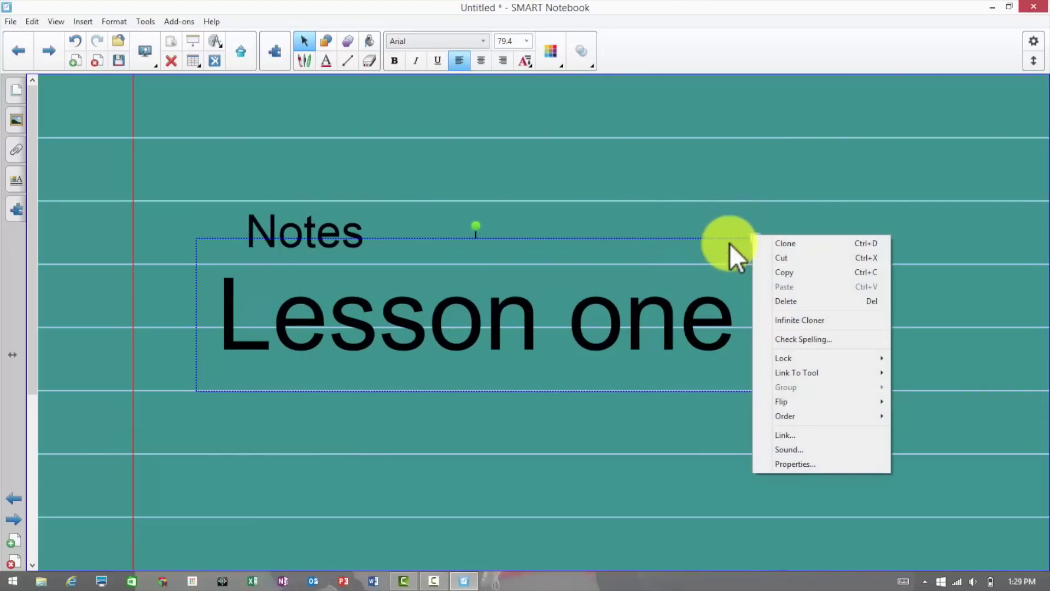
click(685, 307)
right_click(693, 325)
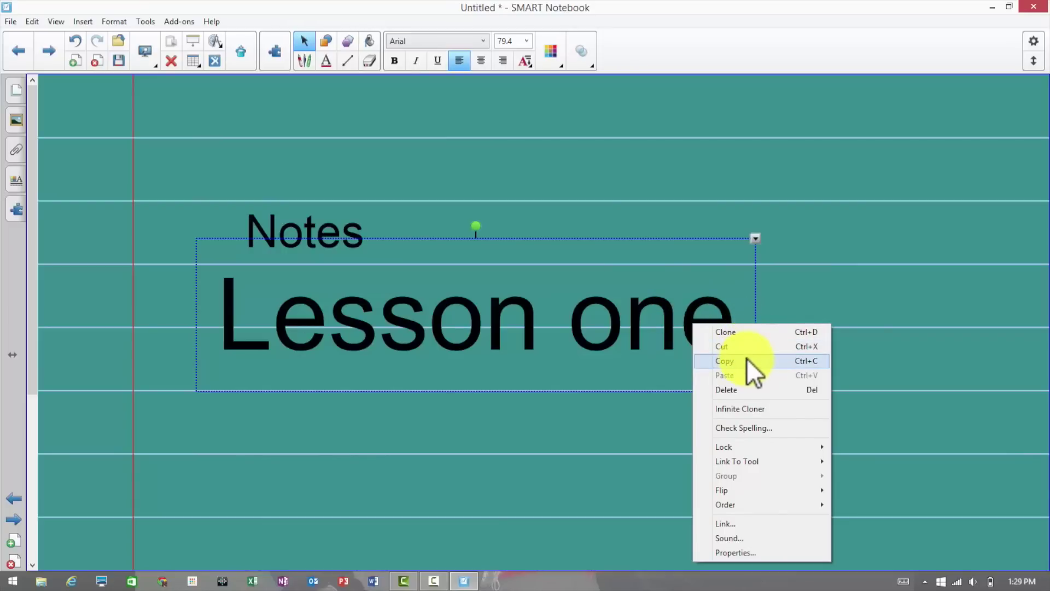
click(735, 411)
mouse_move(686, 299)
mouse_down()
mouse_move(711, 305)
mouse_move(660, 334)
mouse_move(836, 405)
mouse_move(799, 208)
mouse_up()
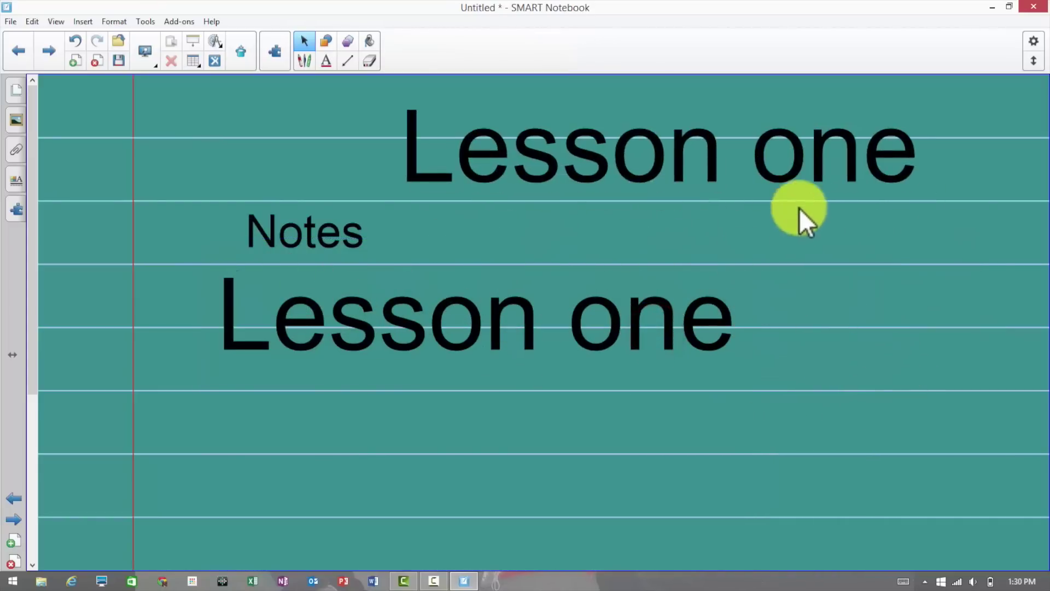
mouse_move(677, 336)
mouse_down()
mouse_move(803, 244)
mouse_move(816, 254)
mouse_up()
click(605, 346)
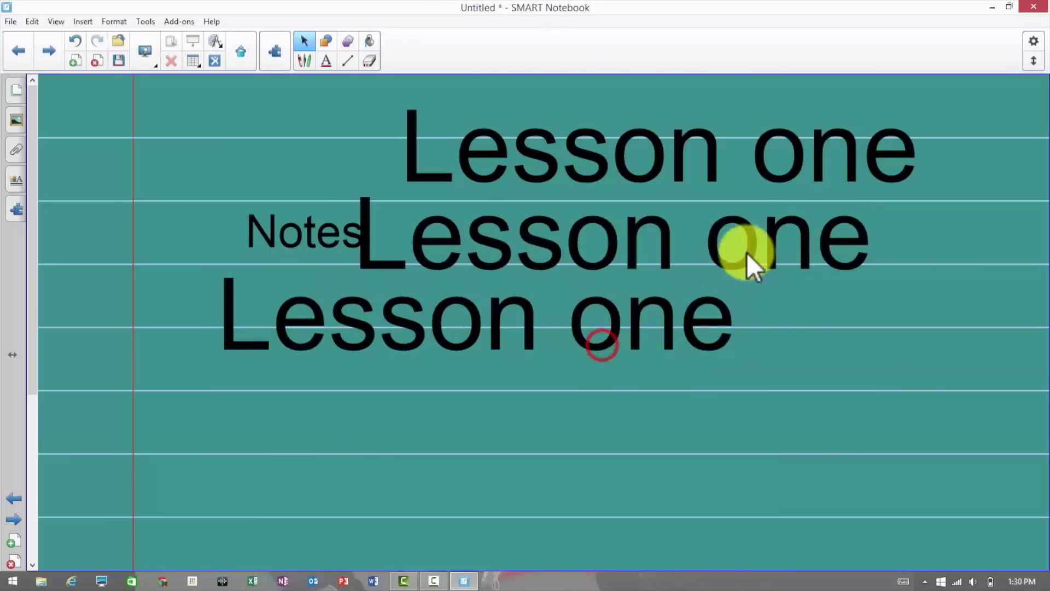